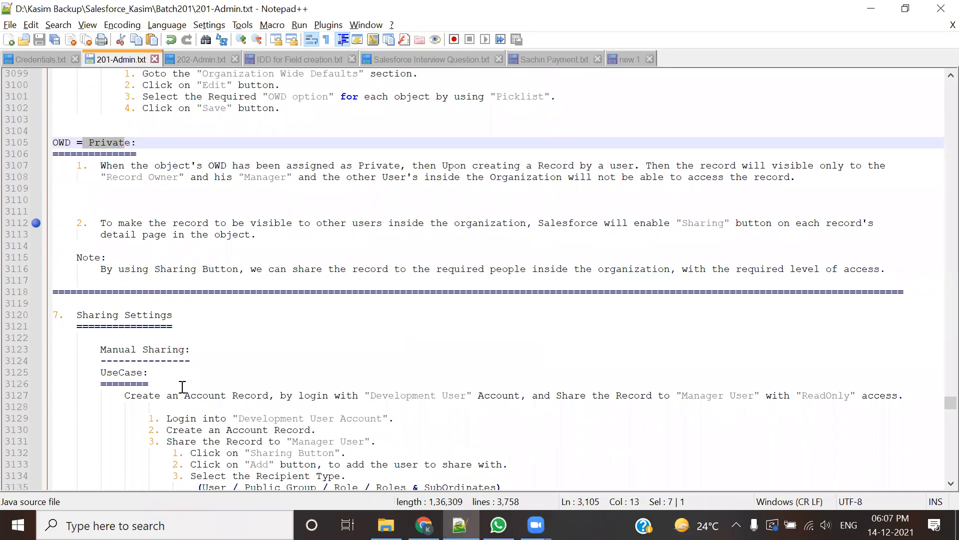
Step: Highlight the two OWD = Private points, Owner, Manager and the heading, then bring up the Salesforce_Kasim folder
{"action": "left_click", "coordinate": [106, 199]}
{"action": "left_click_drag", "start_coordinate": [75, 168], "coordinate": [240, 237]}
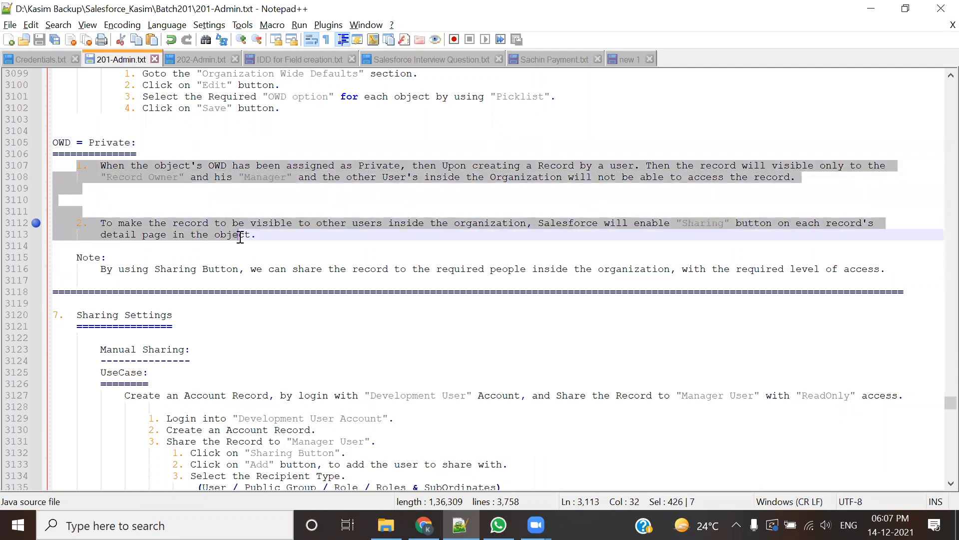
{"action": "left_click", "coordinate": [215, 270]}
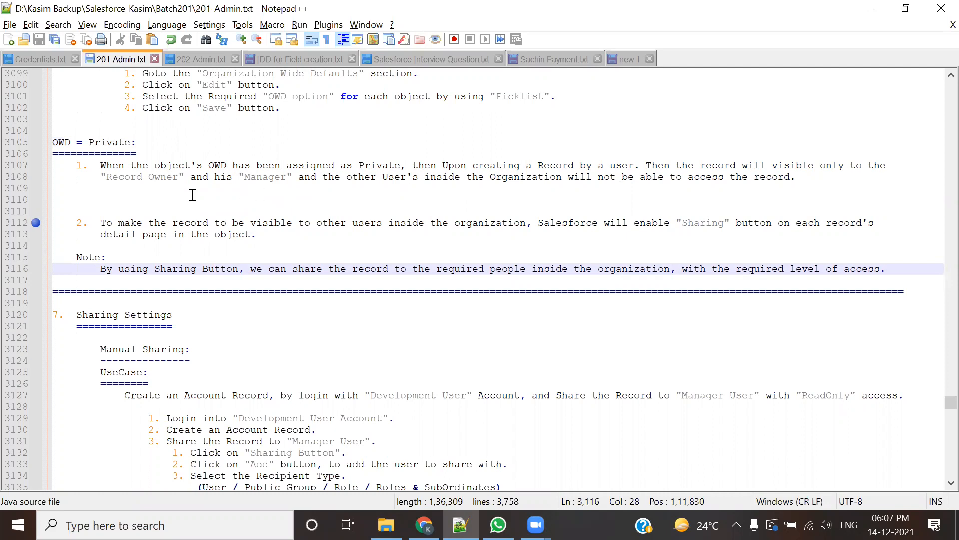
{"action": "double_click", "coordinate": [169, 178]}
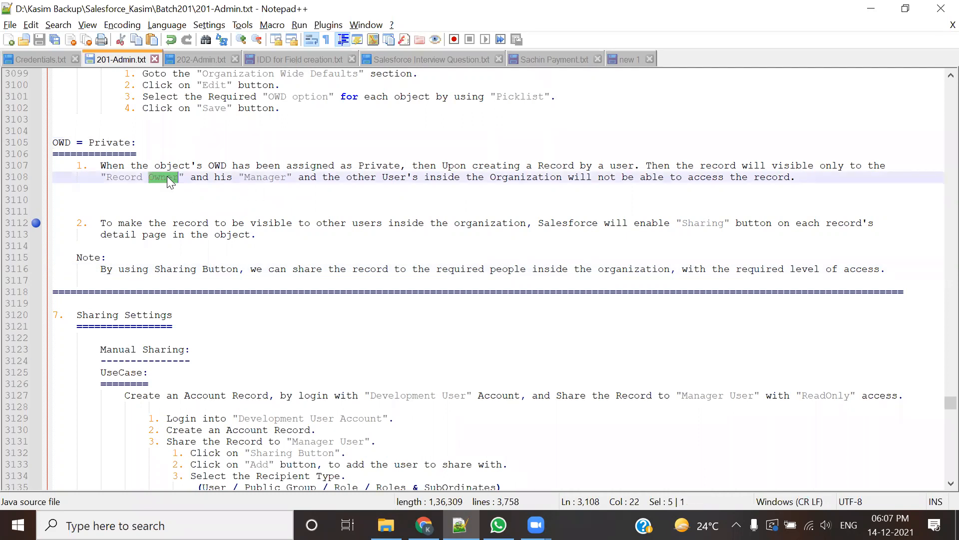
{"action": "double_click", "coordinate": [271, 178]}
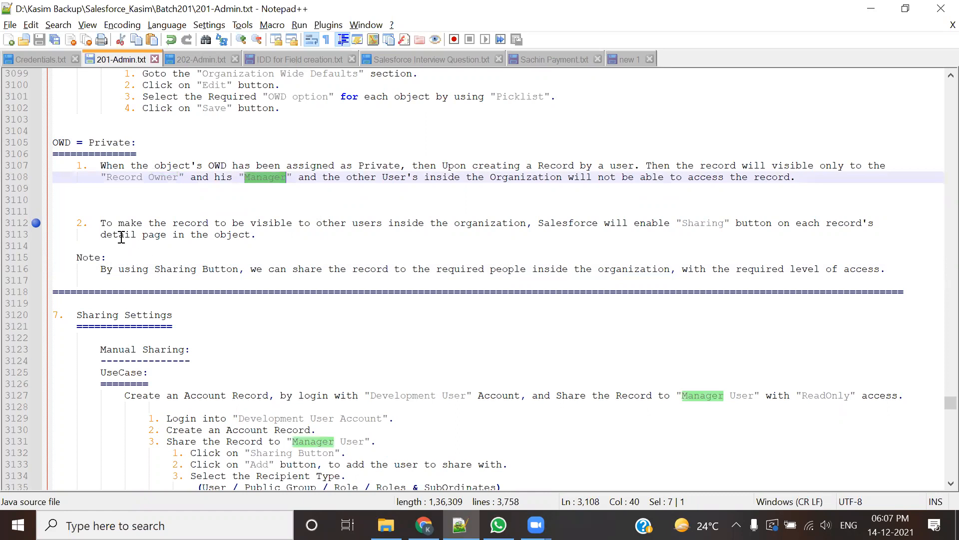
{"action": "left_click_drag", "start_coordinate": [53, 143], "coordinate": [131, 143]}
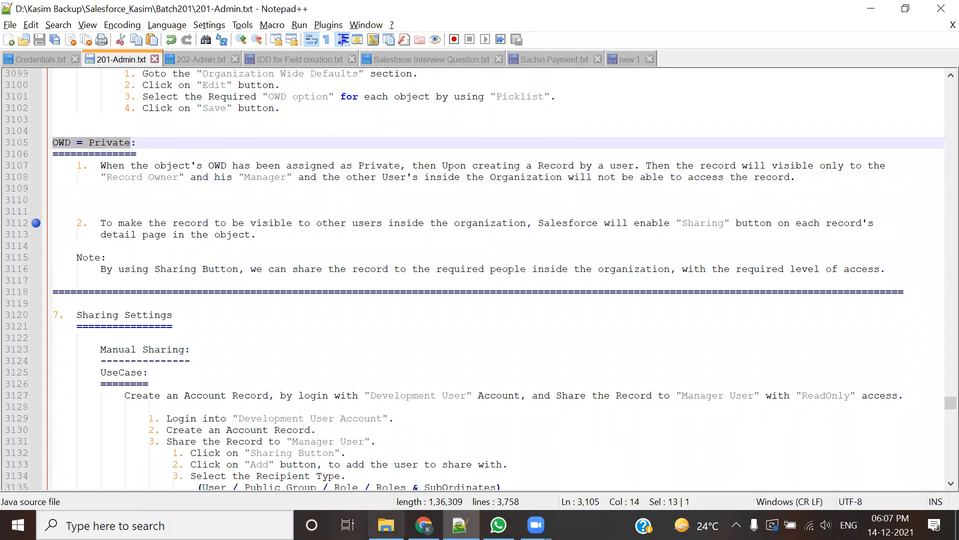
{"action": "left_click", "coordinate": [386, 524]}
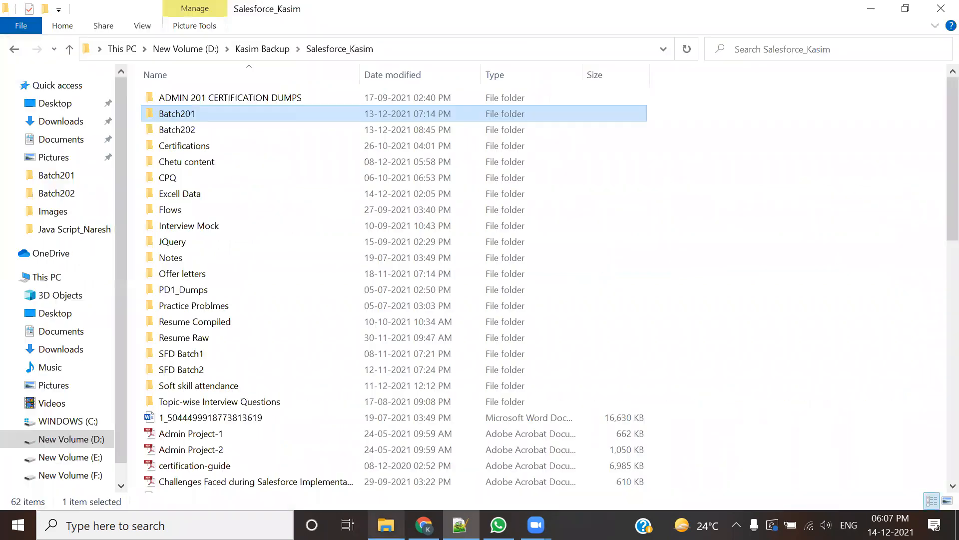
Step: Go into Batch201 and open the Sharing Mechanism image with Open with > Paint
{"action": "double_click", "coordinate": [176, 114]}
{"action": "scroll", "coordinate": [600, 362], "scroll_direction": "down", "scroll_amount": 10}
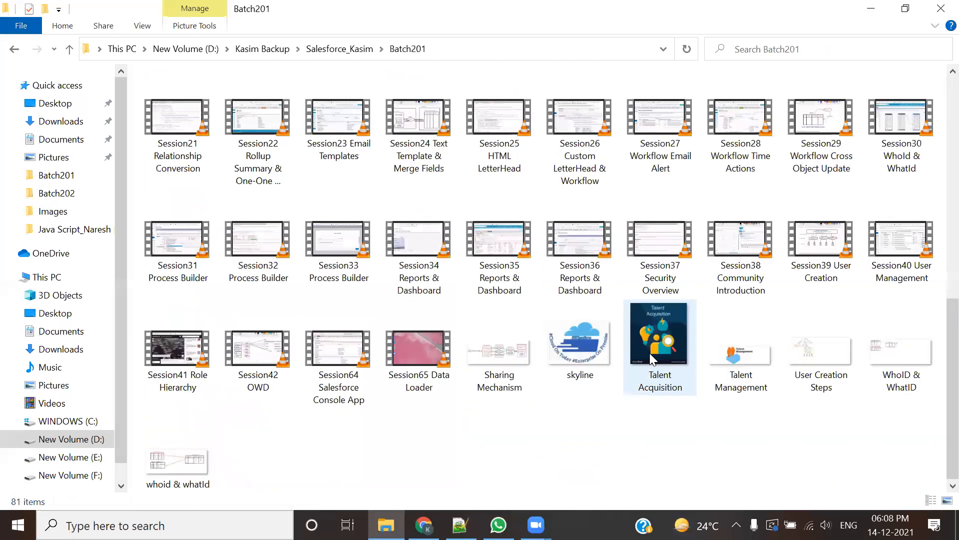
{"action": "left_click", "coordinate": [489, 390]}
{"action": "double_click", "coordinate": [488, 389]}
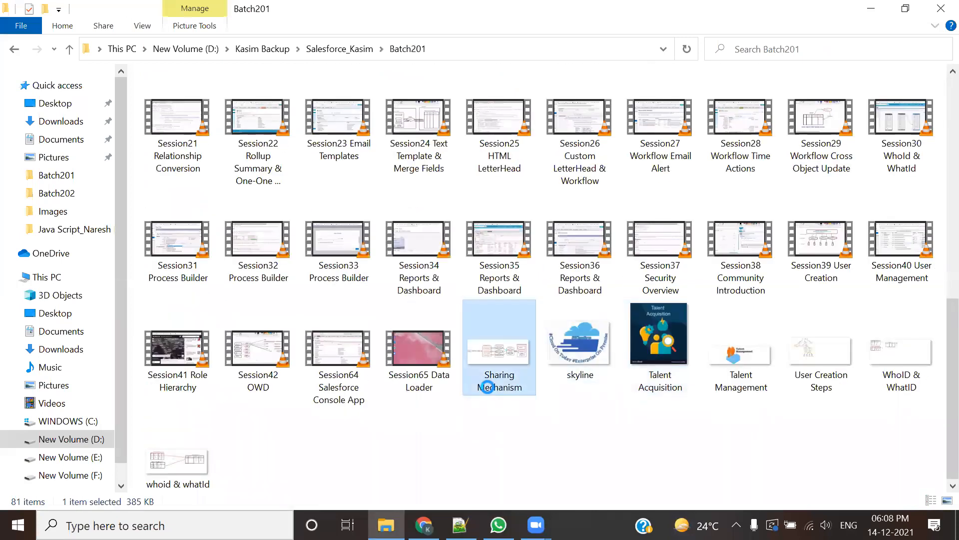
{"action": "right_click", "coordinate": [488, 388]}
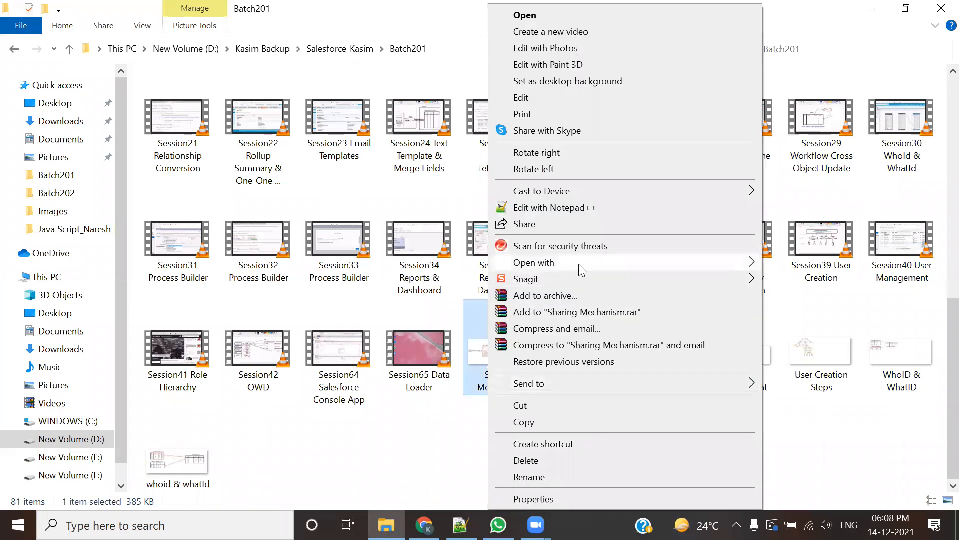
{"action": "mouse_move", "coordinate": [579, 265]}
{"action": "left_click", "coordinate": [782, 265]}
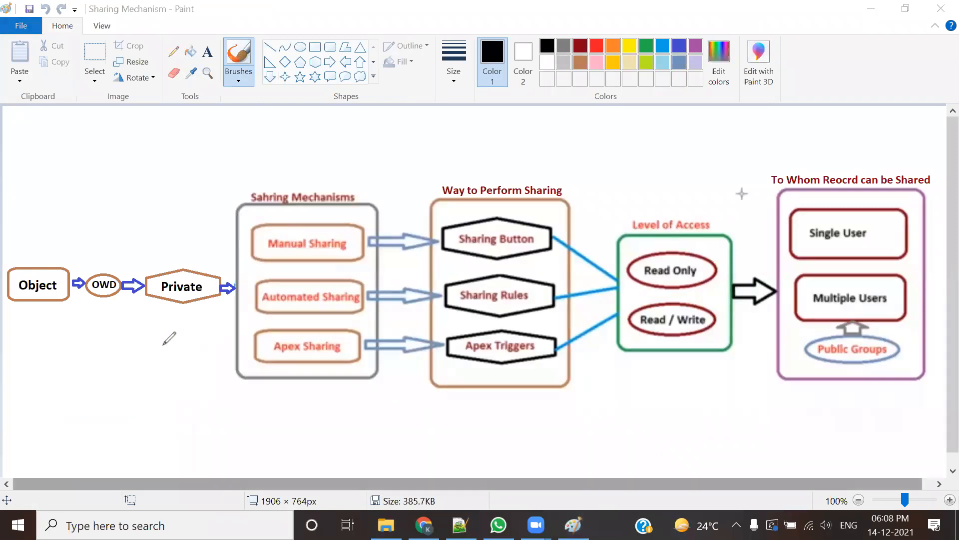
Step: Draw a short red tick beneath the Object box in the diagram
{"action": "left_click_drag", "start_coordinate": [22, 309], "coordinate": [41, 305]}
Step: Back in Notepad++, step through the Private, Public ReadOnly, Public FullAccess and Read/Write/Transfer lines, selecting Private
{"action": "key", "text": "alt+Tab"}
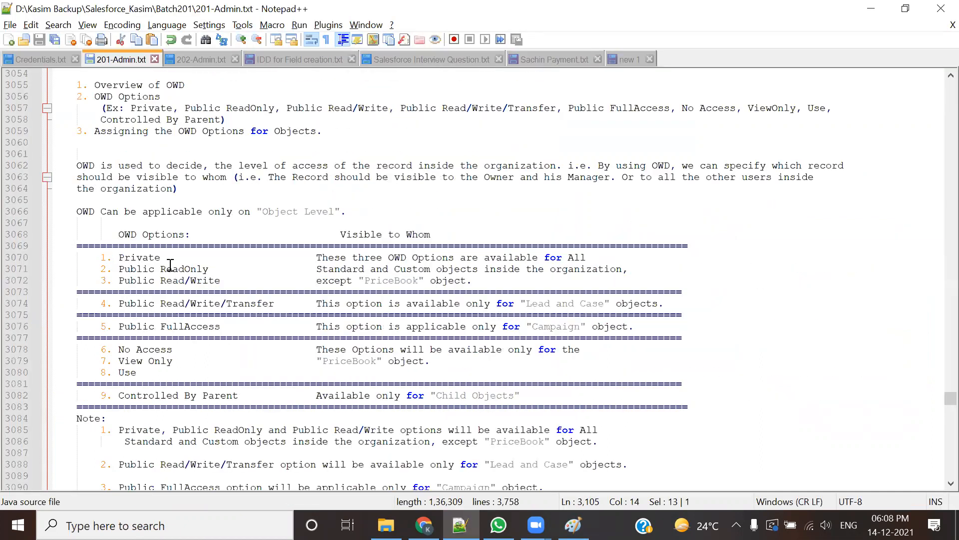
{"action": "left_click", "coordinate": [123, 257]}
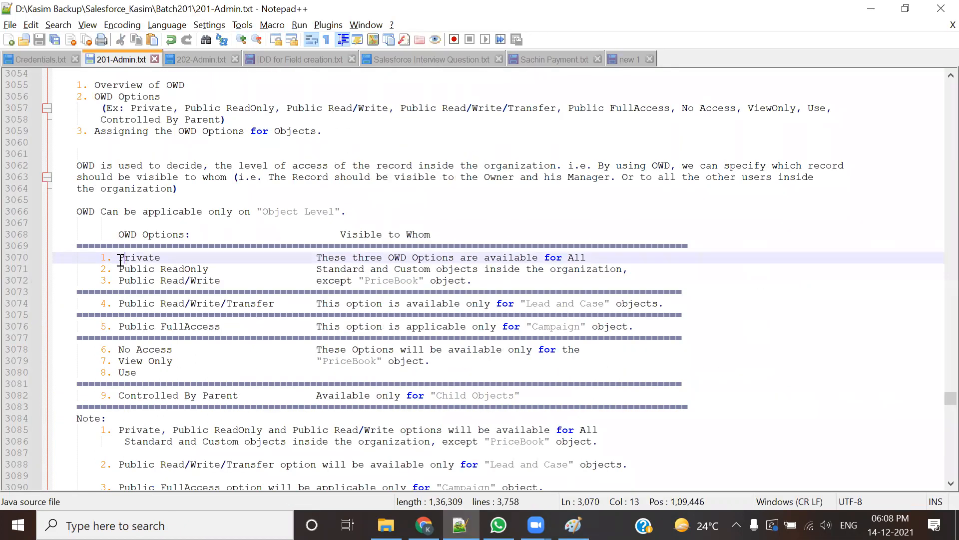
{"action": "left_click", "coordinate": [129, 268]}
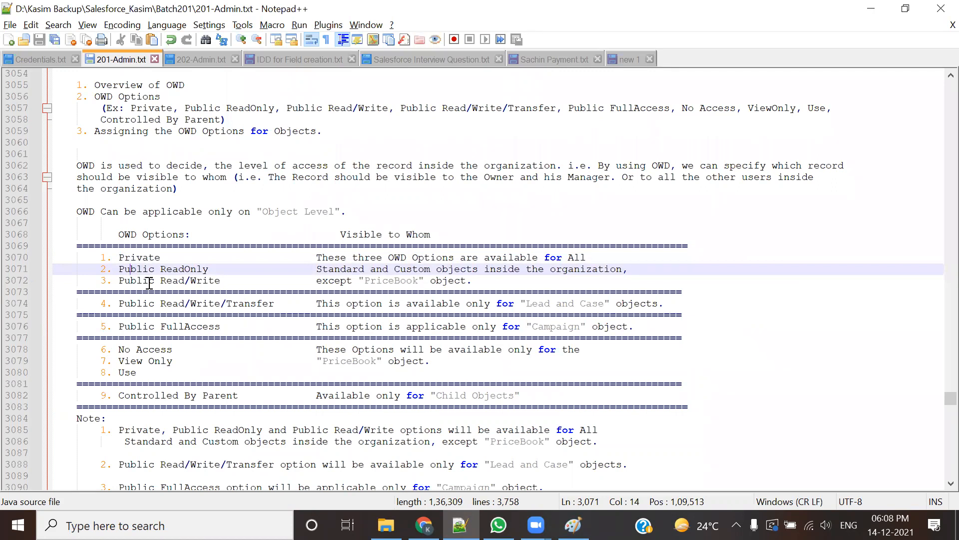
{"action": "left_click", "coordinate": [151, 328]}
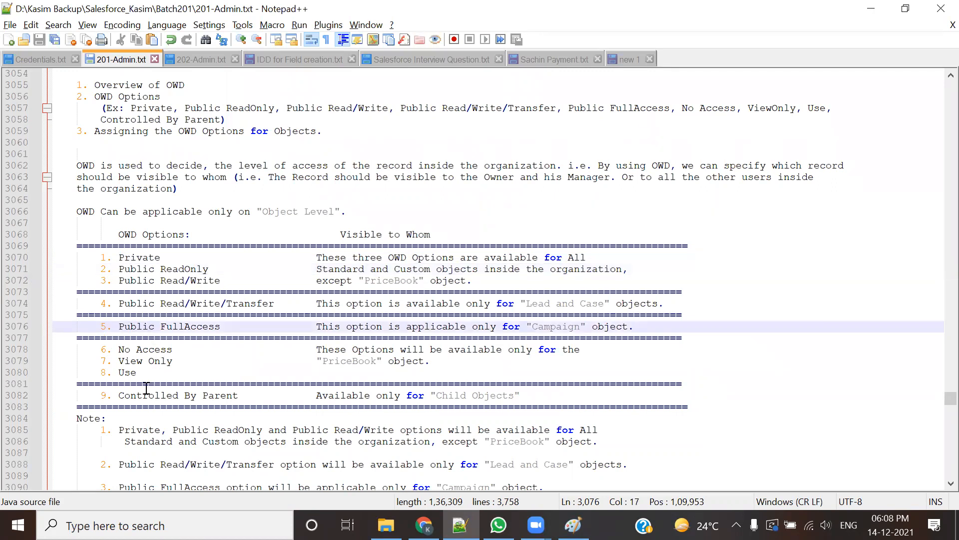
{"action": "left_click", "coordinate": [204, 459]}
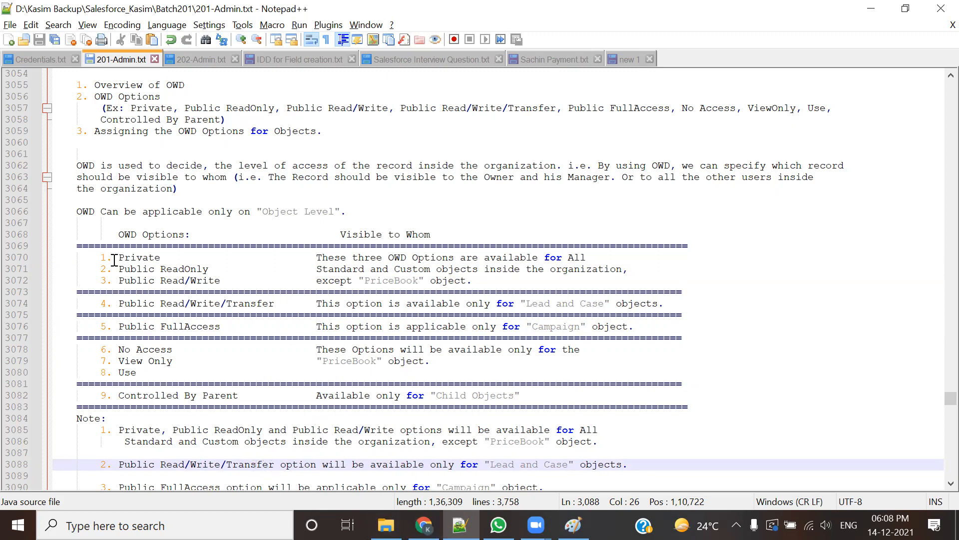
{"action": "left_click_drag", "start_coordinate": [113, 258], "coordinate": [161, 257]}
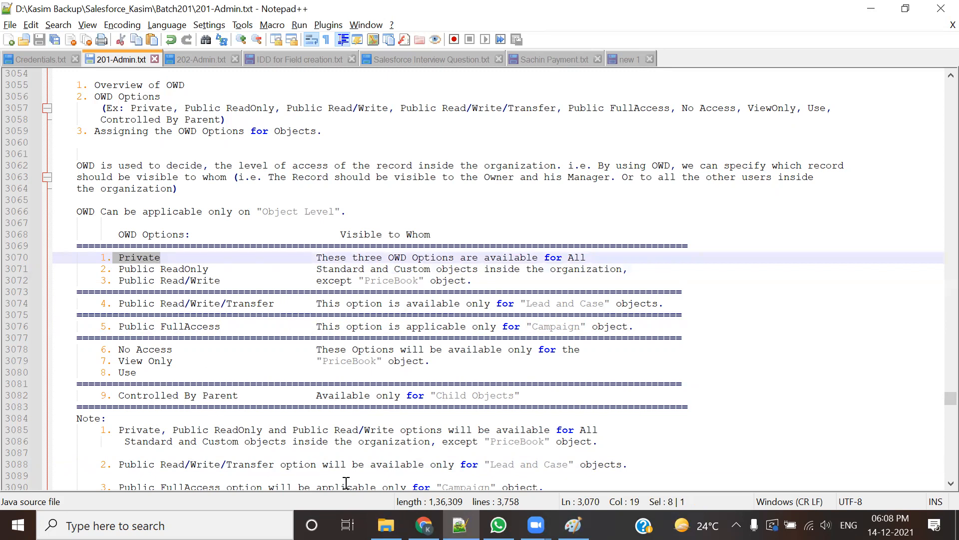
Step: In Salesforce Setup, expand Security Controls and open Sharing Settings in a new tab
{"action": "left_click", "coordinate": [423, 525]}
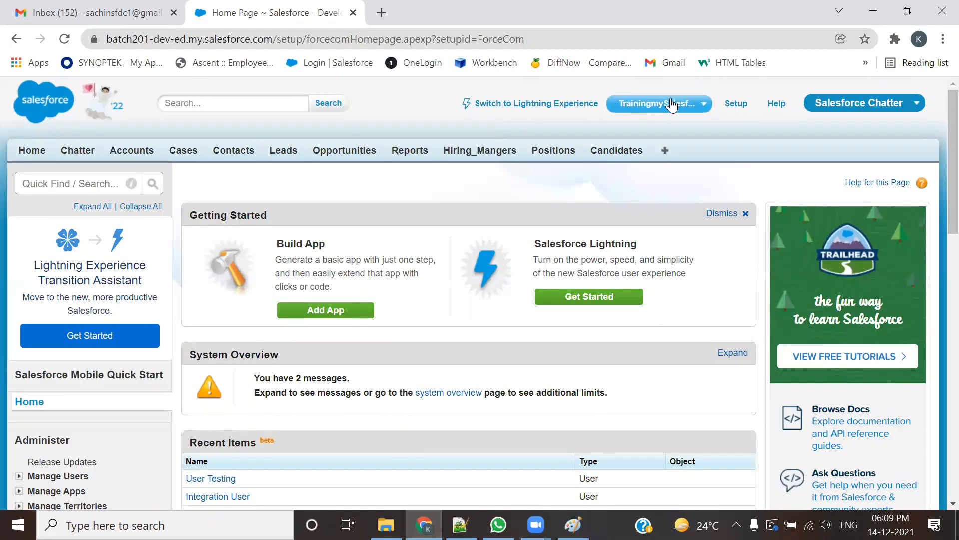
{"action": "scroll", "coordinate": [240, 256], "scroll_direction": "down", "scroll_amount": 5}
{"action": "scroll", "coordinate": [182, 259], "scroll_direction": "down", "scroll_amount": 1}
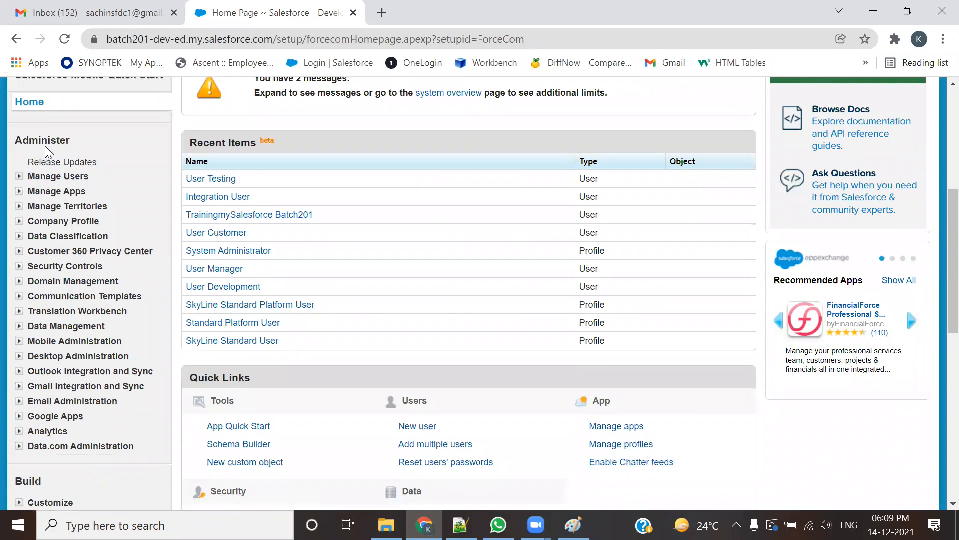
{"action": "left_click", "coordinate": [29, 269]}
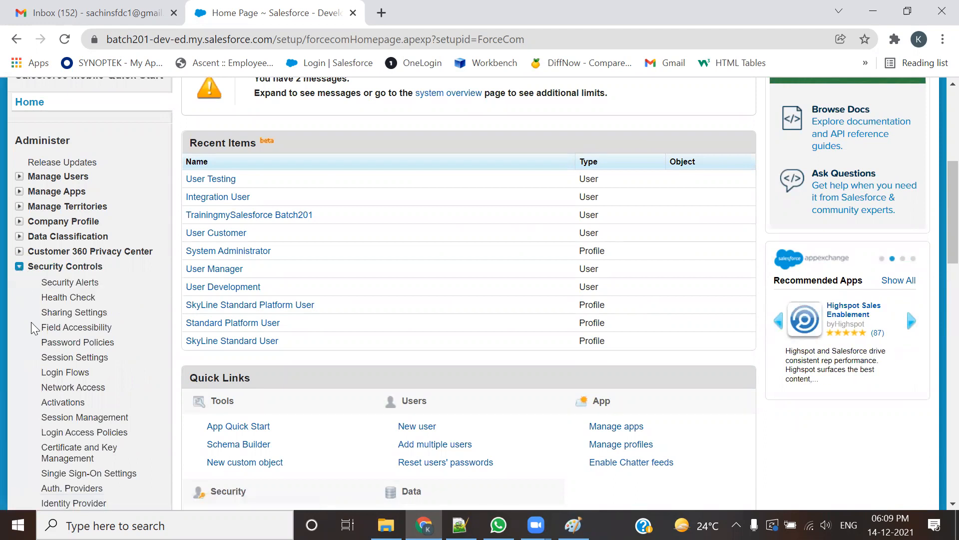
{"action": "left_click", "coordinate": [84, 318], "text": "ctrl"}
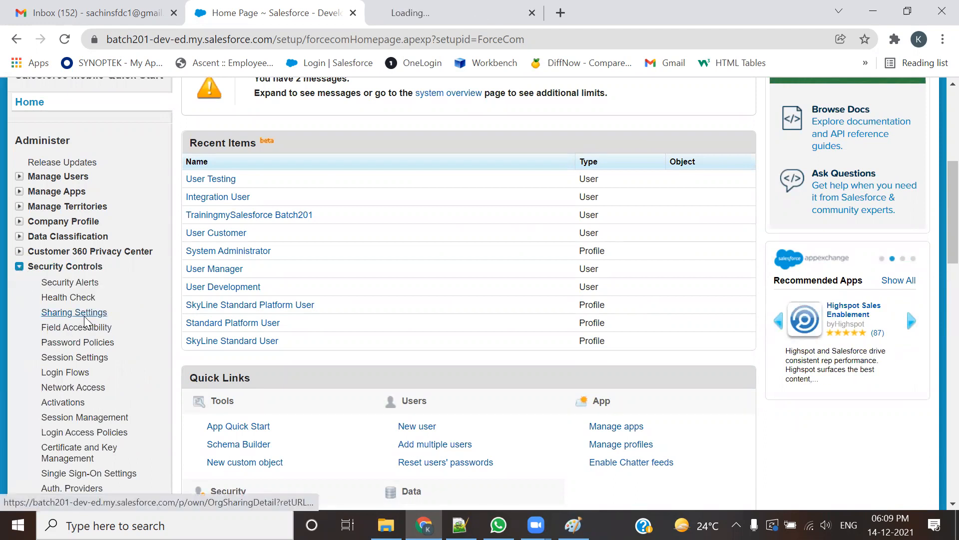
{"action": "left_click", "coordinate": [406, 7]}
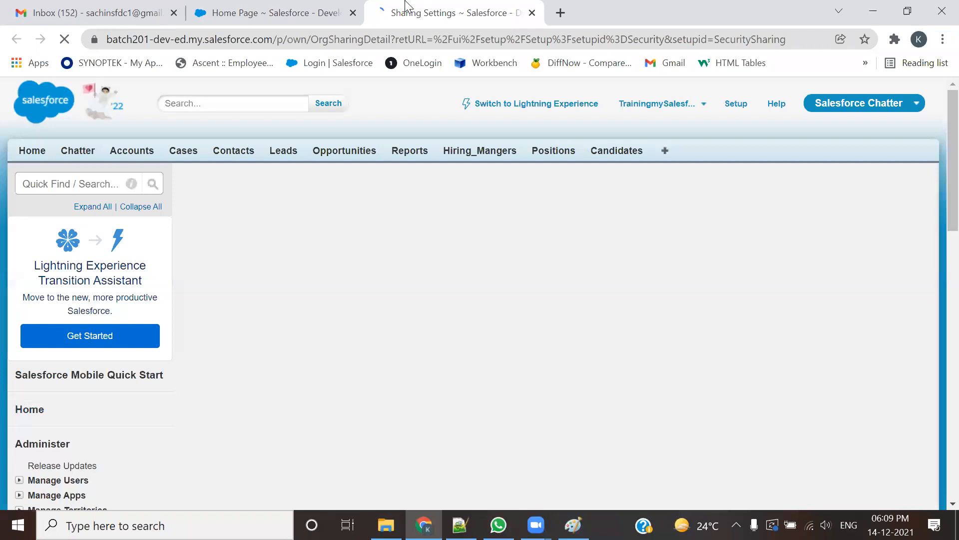
{"action": "scroll", "coordinate": [365, 324], "scroll_direction": "down", "scroll_amount": 2}
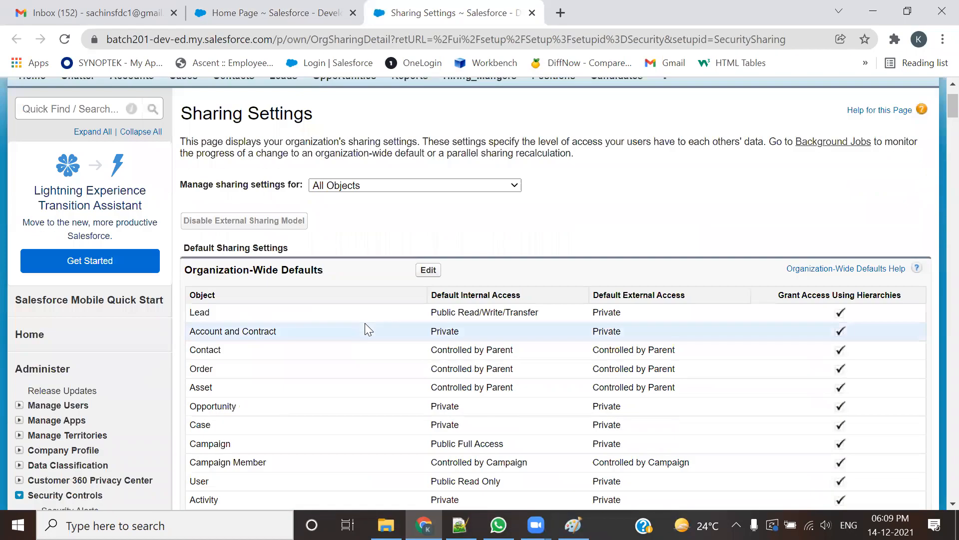
Step: Highlight the Organization-Wide Defaults heading and Account and Contract's Private access, then return to Notepad++
{"action": "left_click_drag", "start_coordinate": [324, 270], "coordinate": [183, 271]}
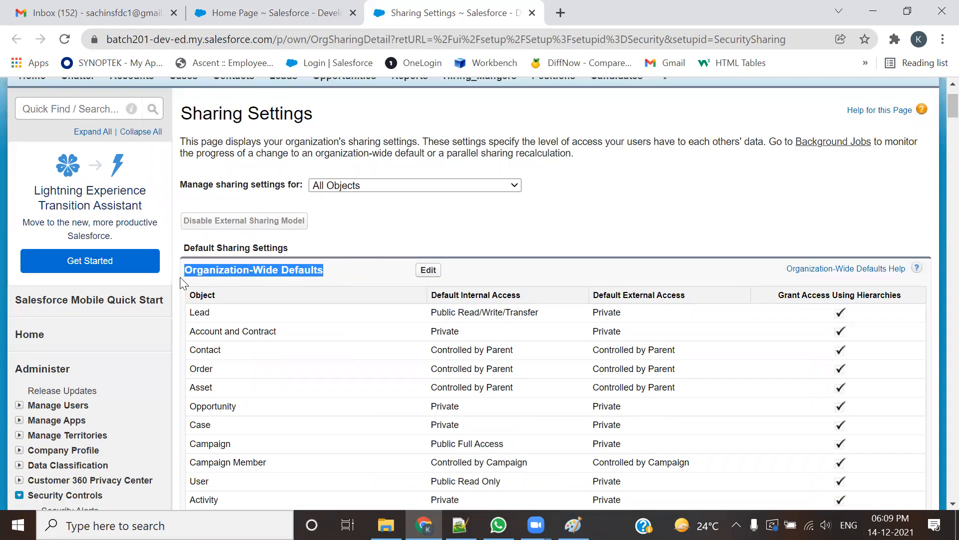
{"action": "scroll", "coordinate": [269, 425], "scroll_direction": "down", "scroll_amount": 2}
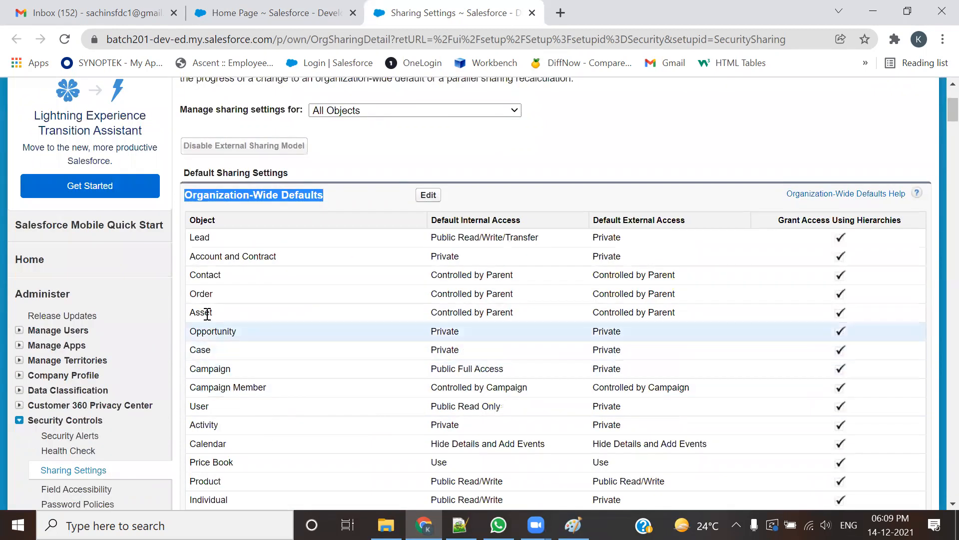
{"action": "left_click", "coordinate": [195, 258]}
{"action": "left_click_drag", "start_coordinate": [195, 258], "coordinate": [274, 256]}
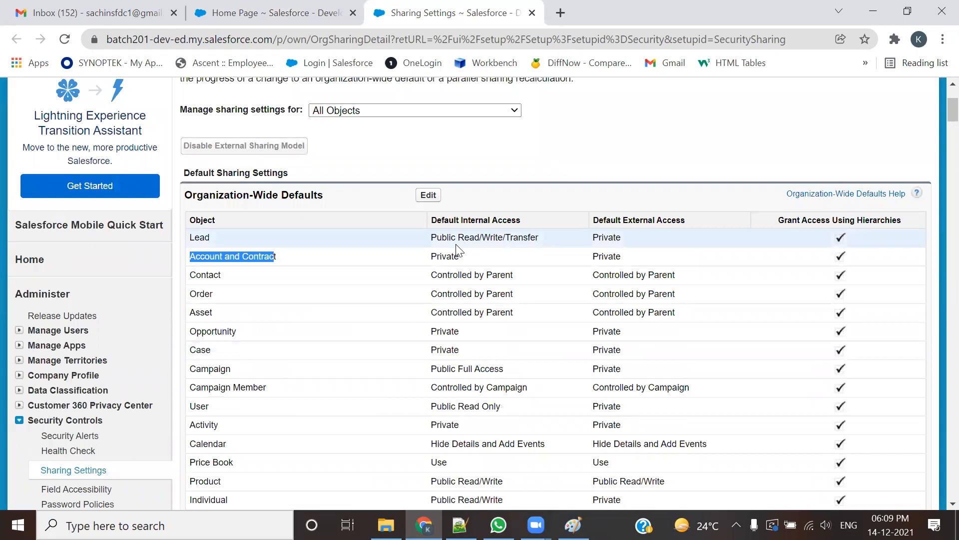
{"action": "left_click_drag", "start_coordinate": [458, 255], "coordinate": [432, 258]}
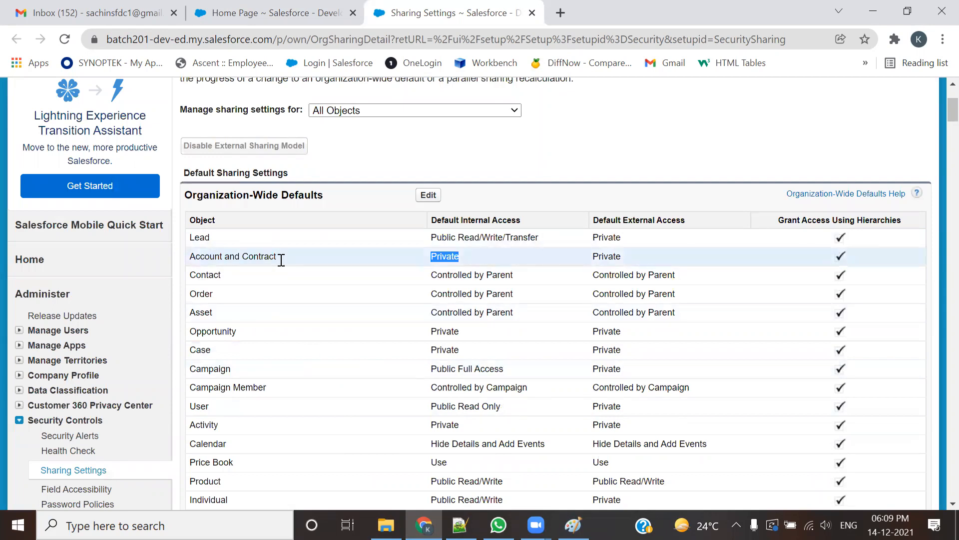
{"action": "left_click", "coordinate": [463, 260]}
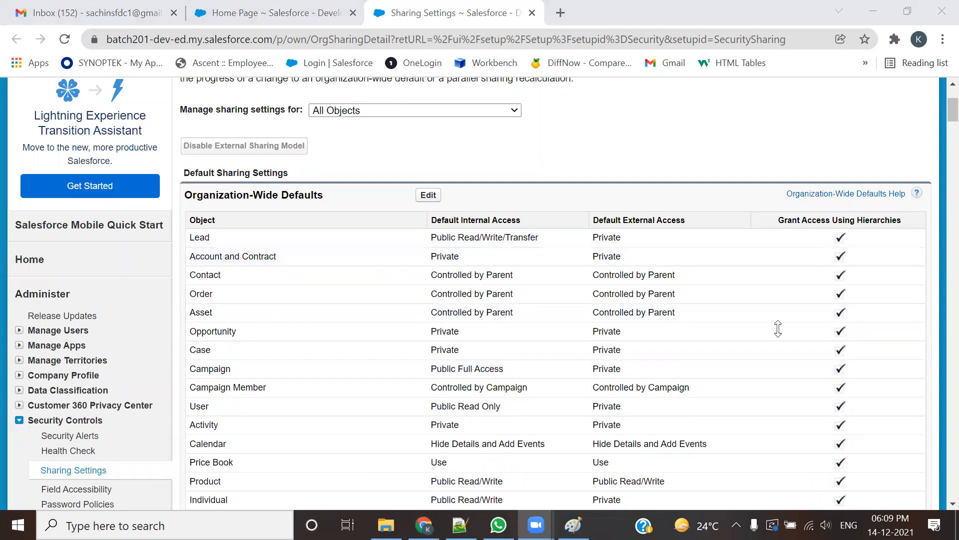
{"action": "left_click_drag", "start_coordinate": [474, 255], "coordinate": [437, 260]}
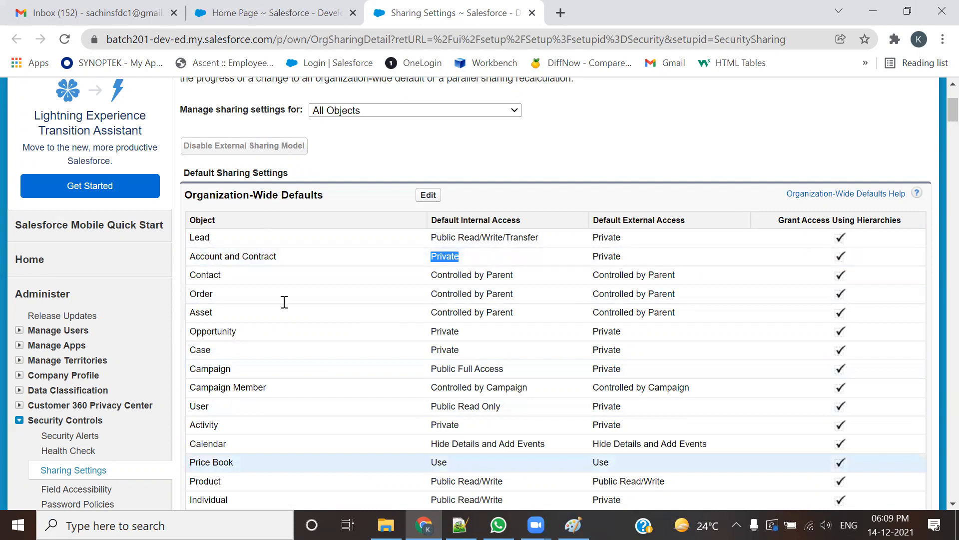
{"action": "key", "text": "alt+Tab"}
{"action": "scroll", "coordinate": [262, 321], "scroll_direction": "down", "scroll_amount": 2}
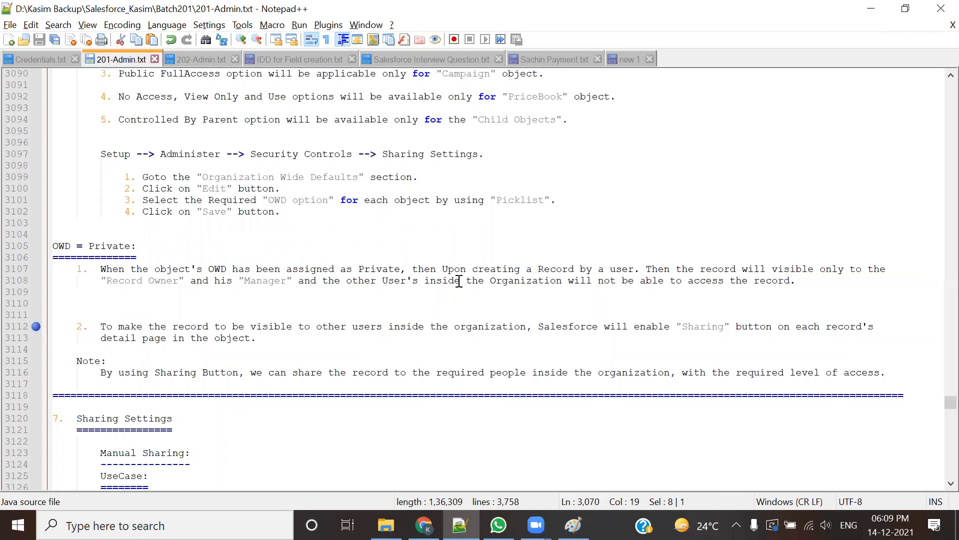
Step: Highlight Record Owner and Manager in point 1, then switch to the Paint diagram
{"action": "left_click_drag", "start_coordinate": [101, 281], "coordinate": [178, 281]}
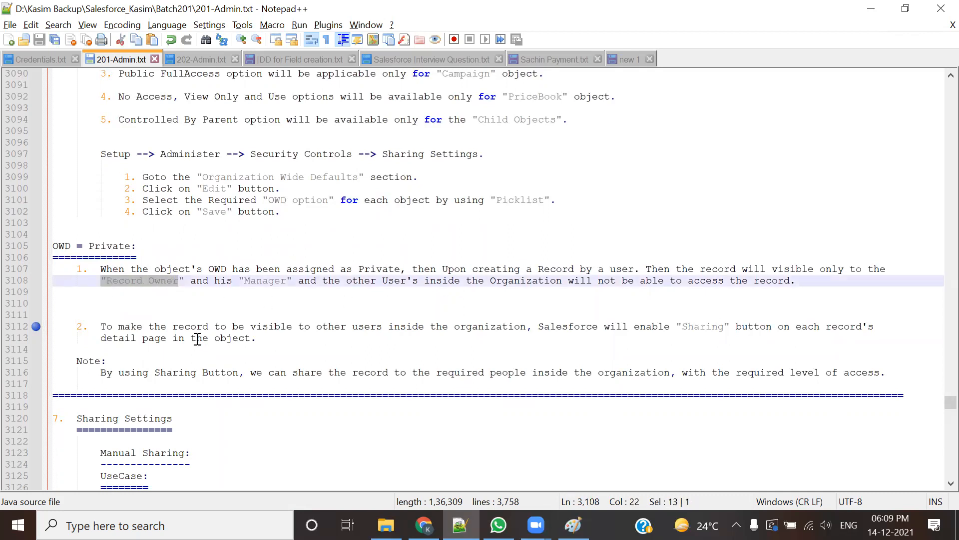
{"action": "double_click", "coordinate": [267, 282]}
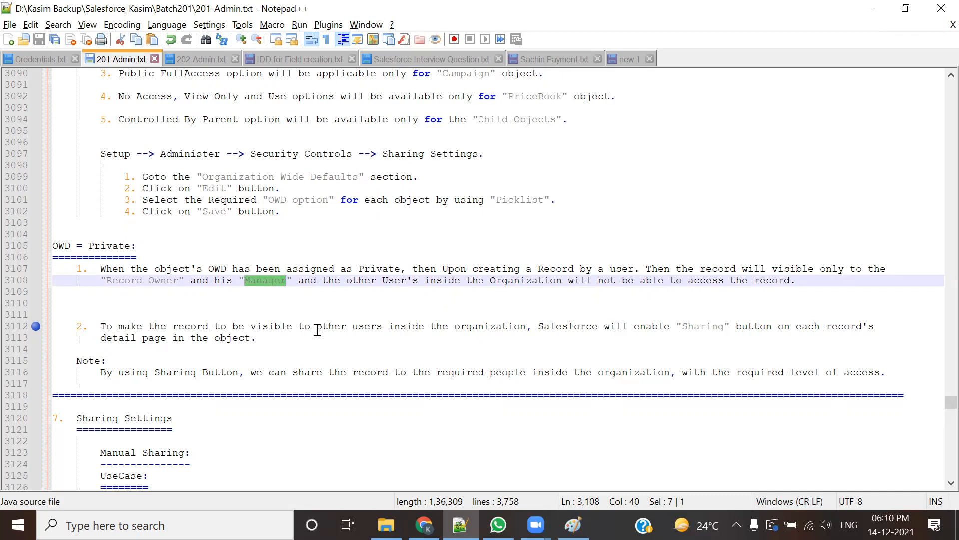
{"action": "left_click", "coordinate": [307, 301]}
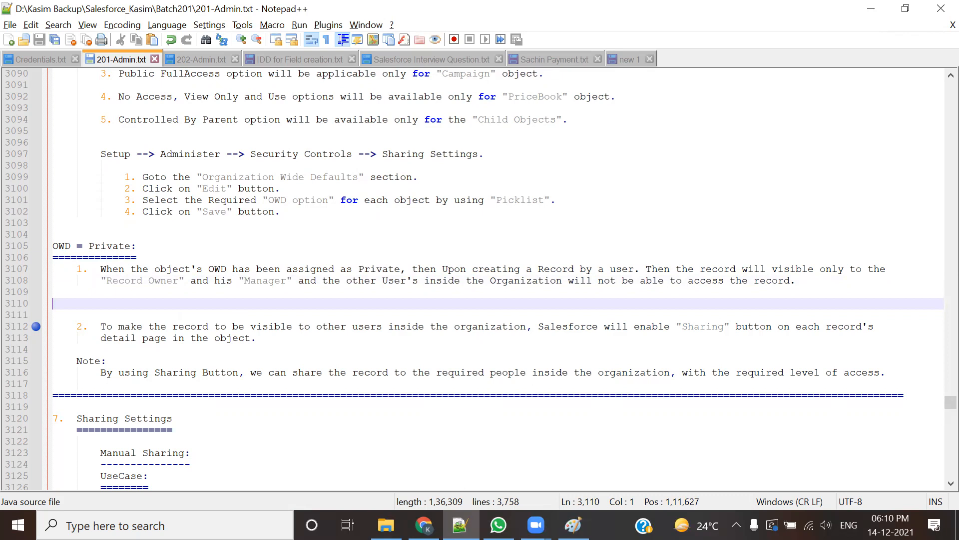
{"action": "key", "text": "alt+Tab"}
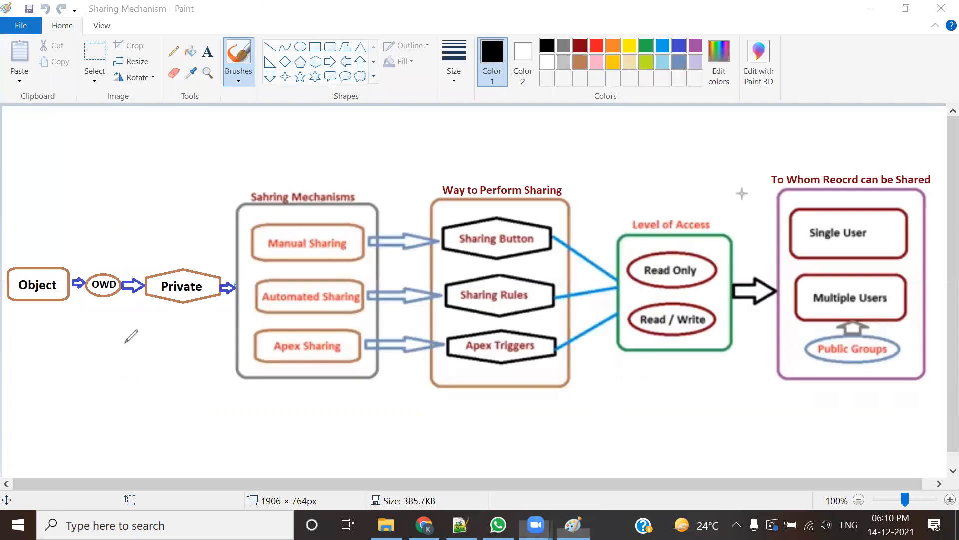
Step: Underline the Object–OWD–Private chain, tick Object, OWD and Private, and circle Sharing Mechanisms in red
{"action": "mouse_move", "coordinate": [6, 330]}
{"action": "left_mouse_down"}
{"action": "mouse_move", "coordinate": [8, 314]}
{"action": "mouse_move", "coordinate": [150, 327]}
{"action": "mouse_move", "coordinate": [226, 323]}
{"action": "mouse_move", "coordinate": [226, 335]}
{"action": "left_mouse_up"}
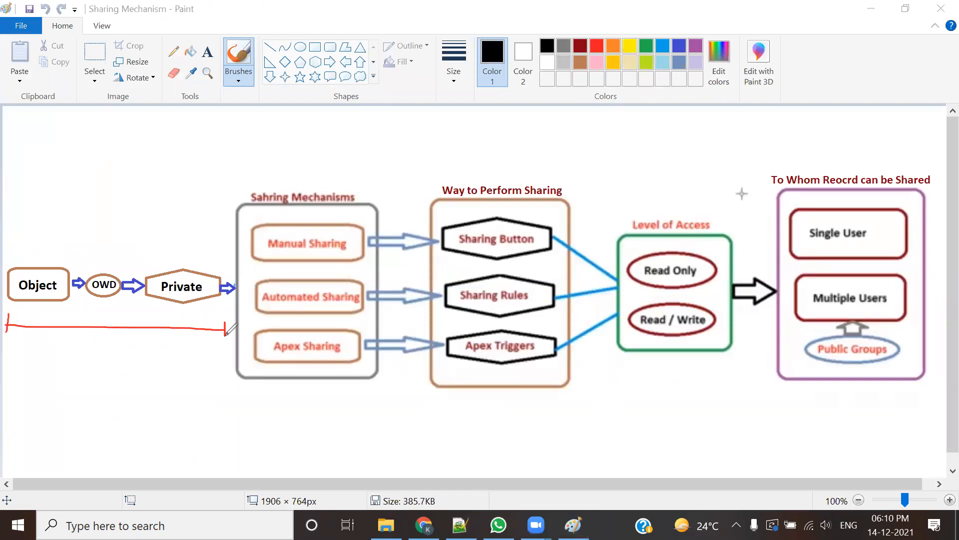
{"action": "left_click_drag", "start_coordinate": [40, 258], "coordinate": [70, 240]}
{"action": "mouse_move", "coordinate": [98, 267]}
{"action": "left_mouse_down"}
{"action": "mouse_move", "coordinate": [121, 252]}
{"action": "mouse_move", "coordinate": [199, 241]}
{"action": "left_mouse_up"}
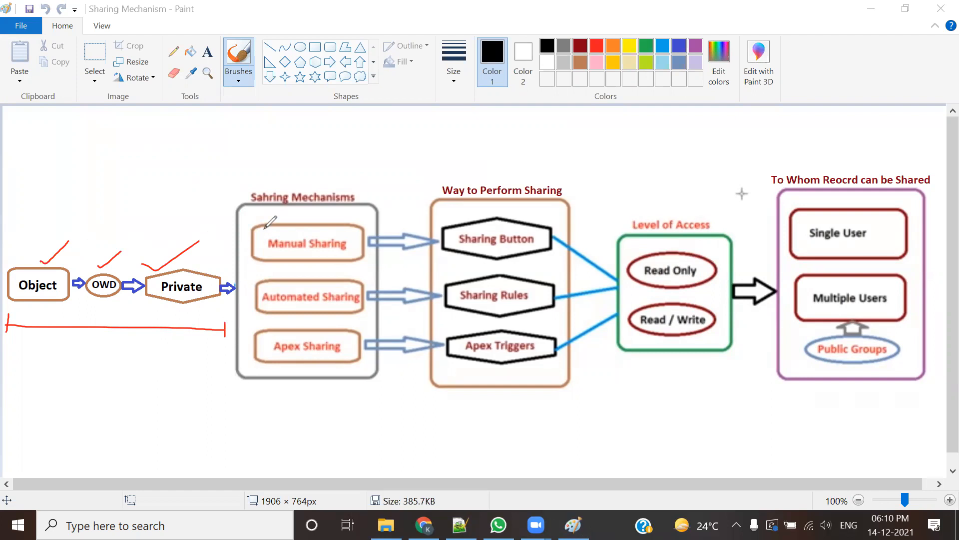
{"action": "mouse_move", "coordinate": [245, 216]}
{"action": "left_mouse_down"}
{"action": "mouse_move", "coordinate": [342, 213]}
{"action": "mouse_move", "coordinate": [340, 180]}
{"action": "mouse_move", "coordinate": [260, 183]}
{"action": "mouse_move", "coordinate": [231, 205]}
{"action": "mouse_move", "coordinate": [249, 216]}
{"action": "left_mouse_up"}
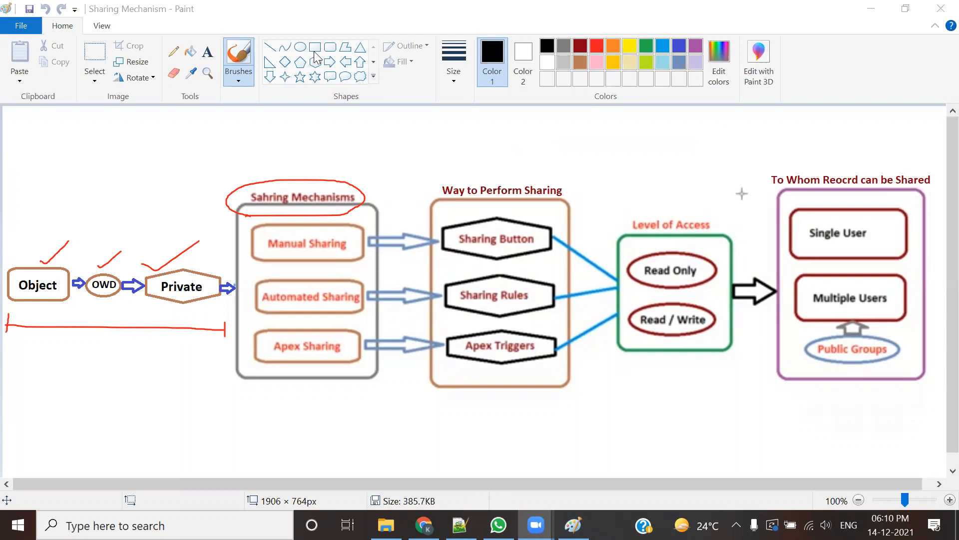
{"action": "key", "text": "alt+Tab"}
Step: Scroll down Salesforce Interview Question.txt until questions 52–58 on sharing rules and public groups show
{"action": "scroll", "coordinate": [188, 309], "scroll_direction": "down", "scroll_amount": 4}
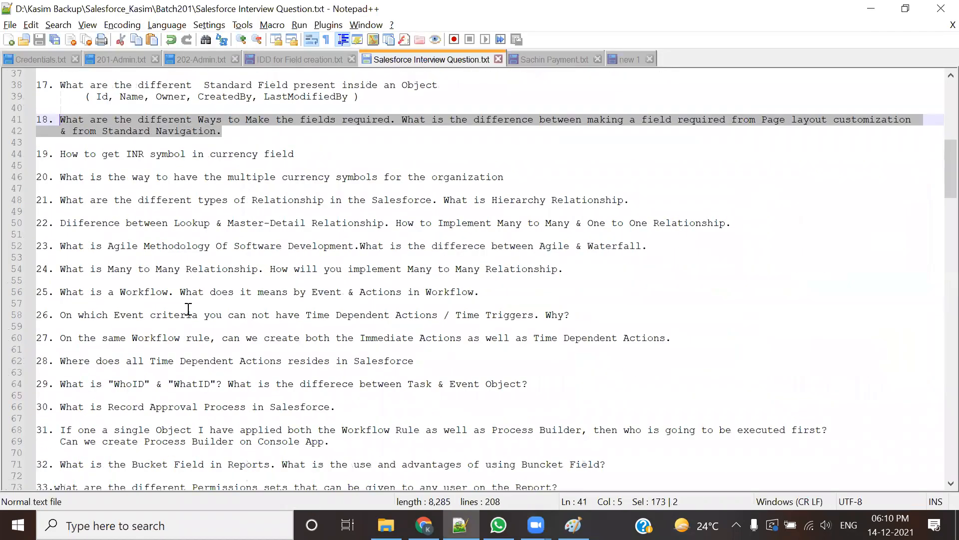
{"action": "scroll", "coordinate": [188, 309], "scroll_direction": "down", "scroll_amount": 1}
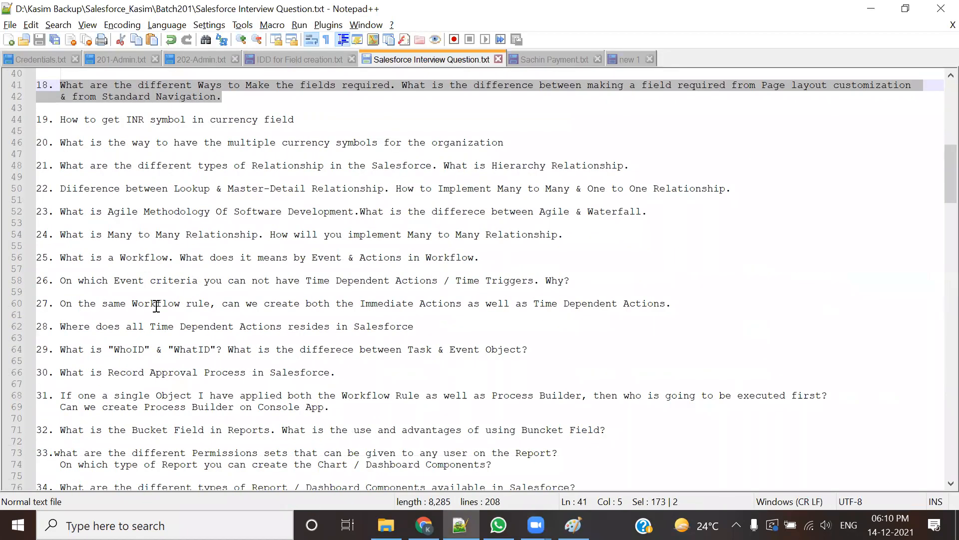
{"action": "scroll", "coordinate": [162, 390], "scroll_direction": "down", "scroll_amount": 5}
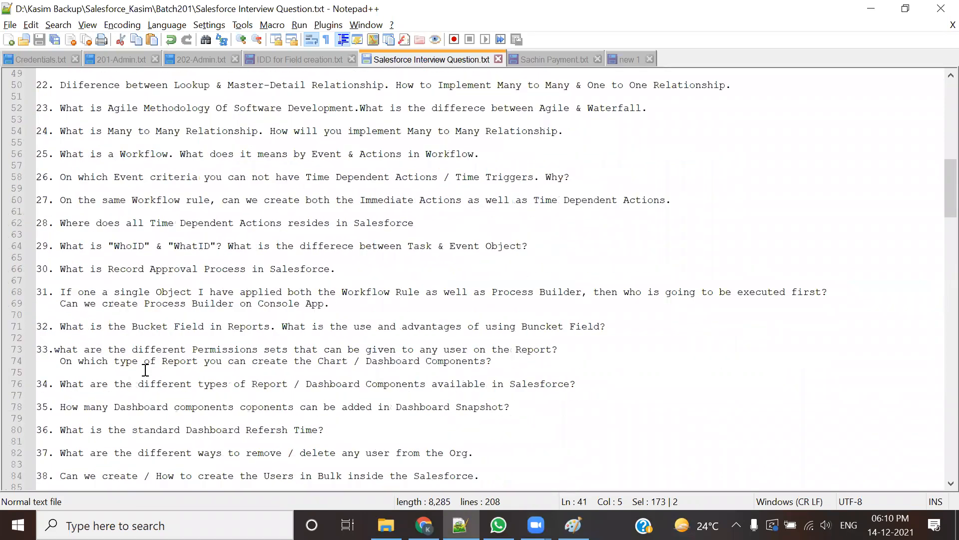
{"action": "scroll", "coordinate": [145, 369], "scroll_direction": "down", "scroll_amount": 2}
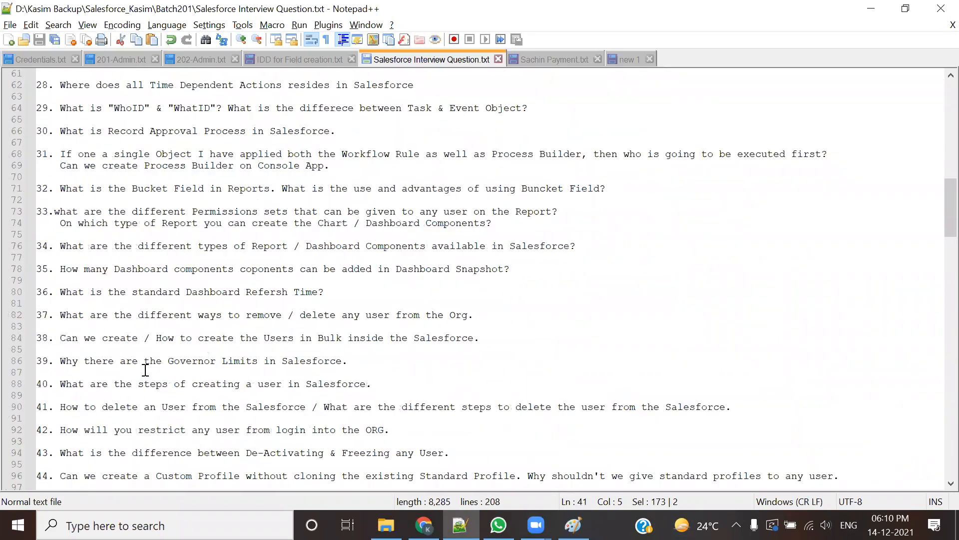
{"action": "scroll", "coordinate": [145, 370], "scroll_direction": "down", "scroll_amount": 2}
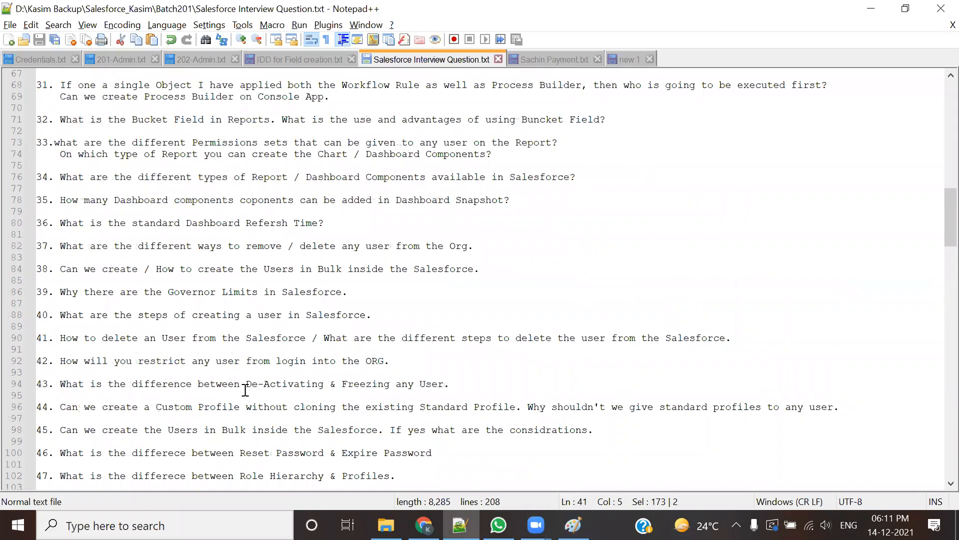
{"action": "scroll", "coordinate": [246, 389], "scroll_direction": "down", "scroll_amount": 1}
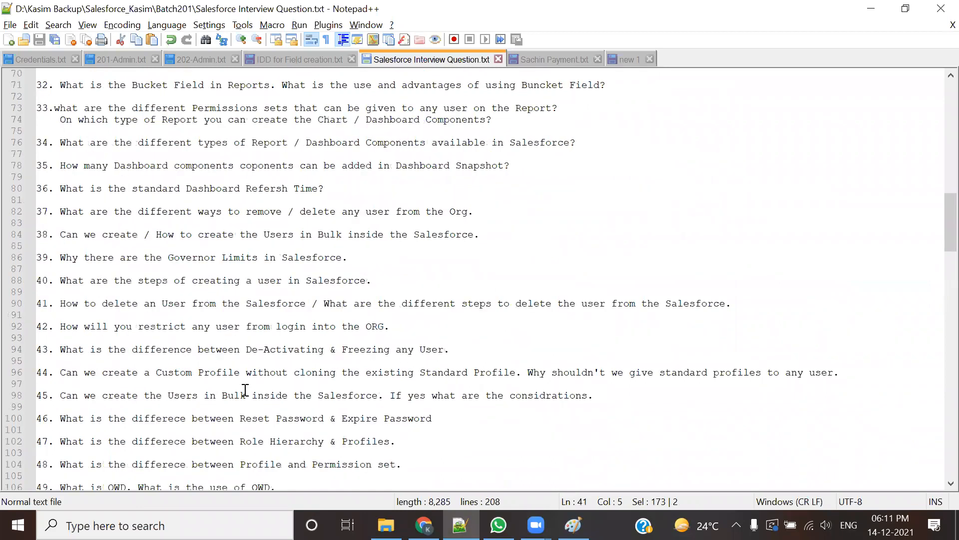
{"action": "scroll", "coordinate": [245, 389], "scroll_direction": "down", "scroll_amount": 1}
{"action": "scroll", "coordinate": [205, 413], "scroll_direction": "down", "scroll_amount": 1}
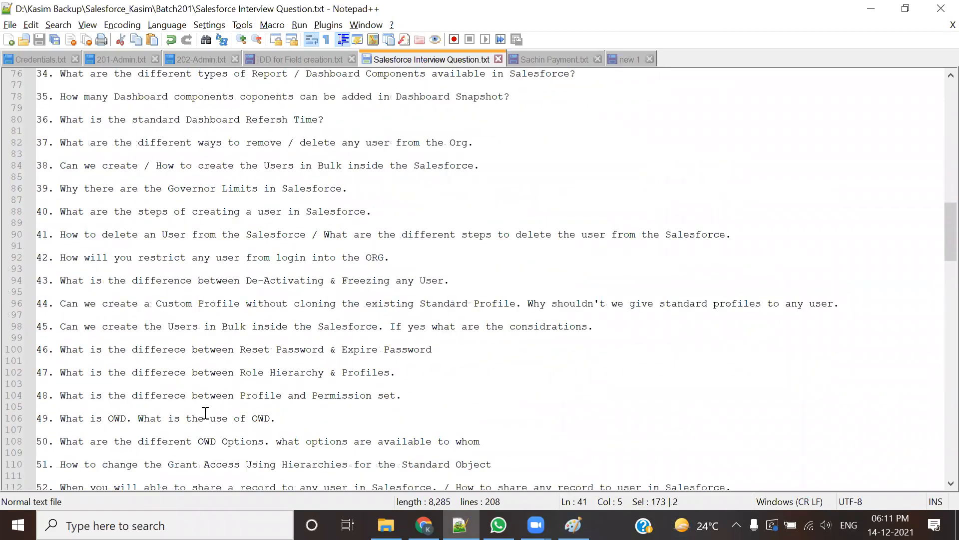
{"action": "scroll", "coordinate": [290, 405], "scroll_direction": "down", "scroll_amount": 1}
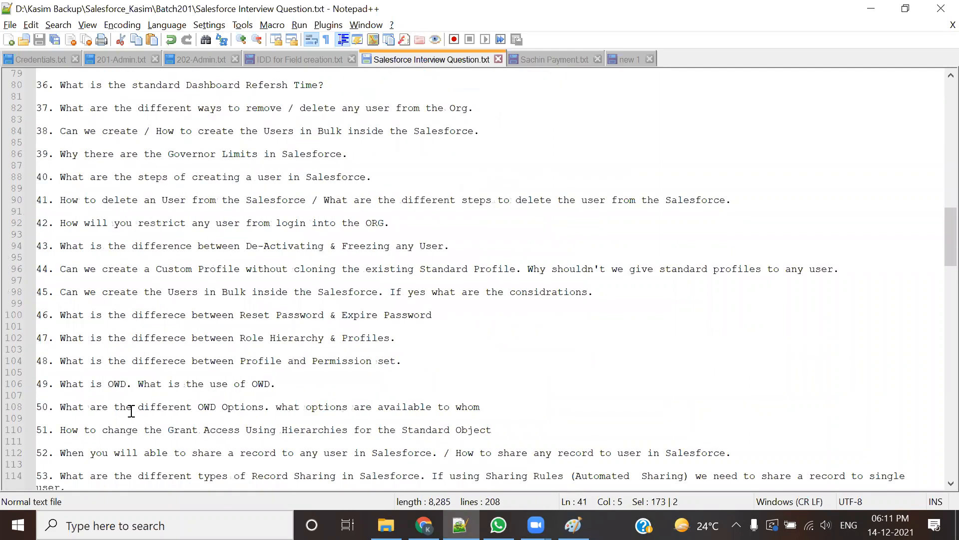
{"action": "scroll", "coordinate": [131, 411], "scroll_direction": "down", "scroll_amount": 1}
{"action": "scroll", "coordinate": [130, 410], "scroll_direction": "down", "scroll_amount": 1}
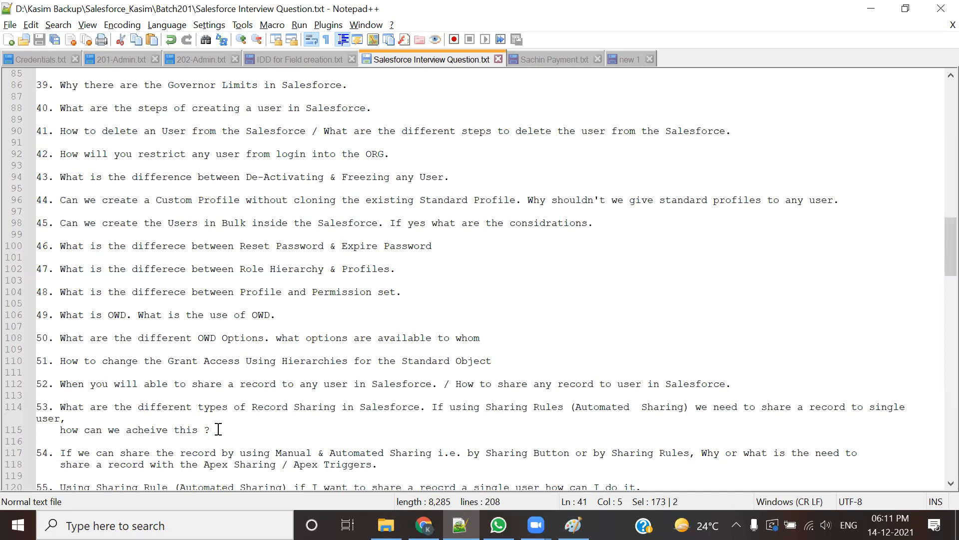
{"action": "scroll", "coordinate": [193, 427], "scroll_direction": "down", "scroll_amount": 1}
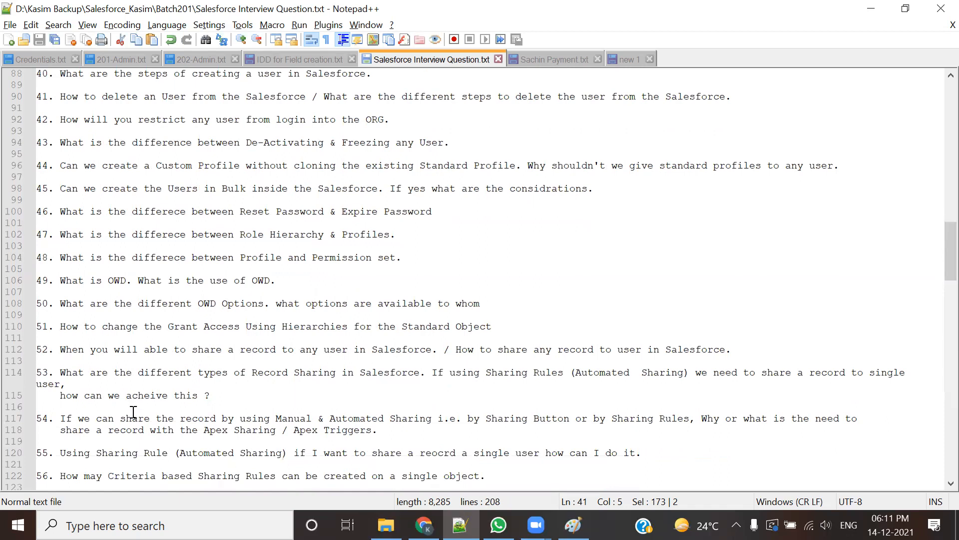
{"action": "scroll", "coordinate": [127, 423], "scroll_direction": "down", "scroll_amount": 1}
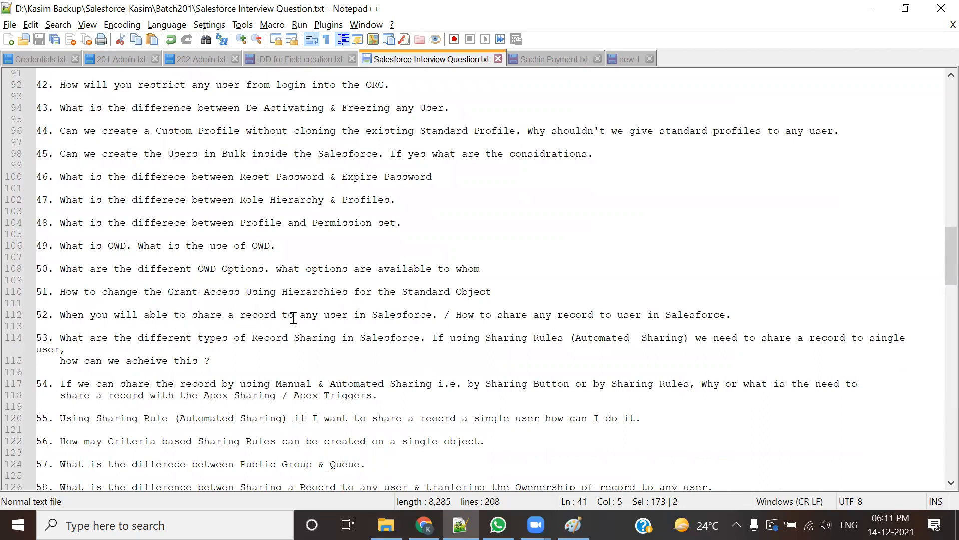
Step: Append ' / What does it me by Record Sharing.' to the end of question 52
{"action": "left_click_drag", "start_coordinate": [438, 315], "coordinate": [50, 313]}
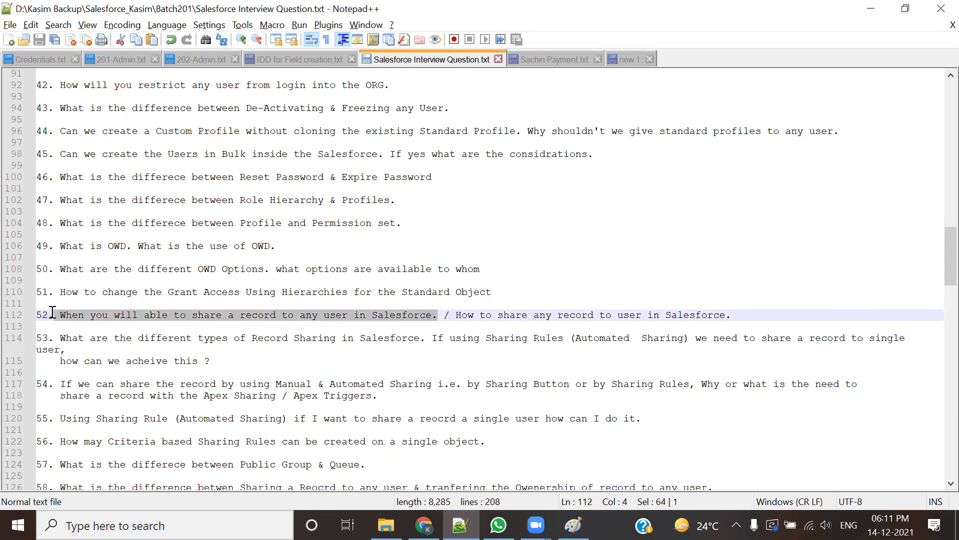
{"action": "left_click", "coordinate": [532, 321]}
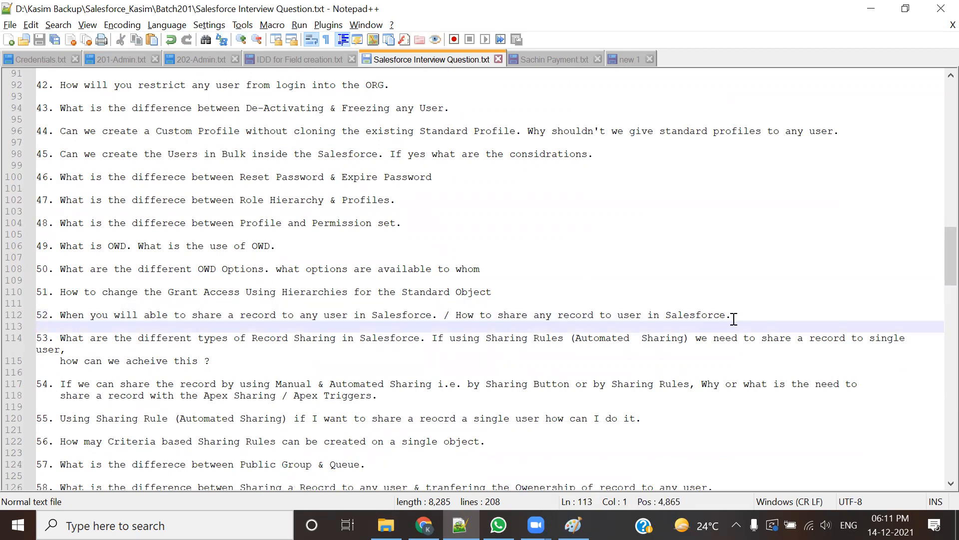
{"action": "left_click", "coordinate": [733, 316]}
{"action": "type", "text": "/ "}
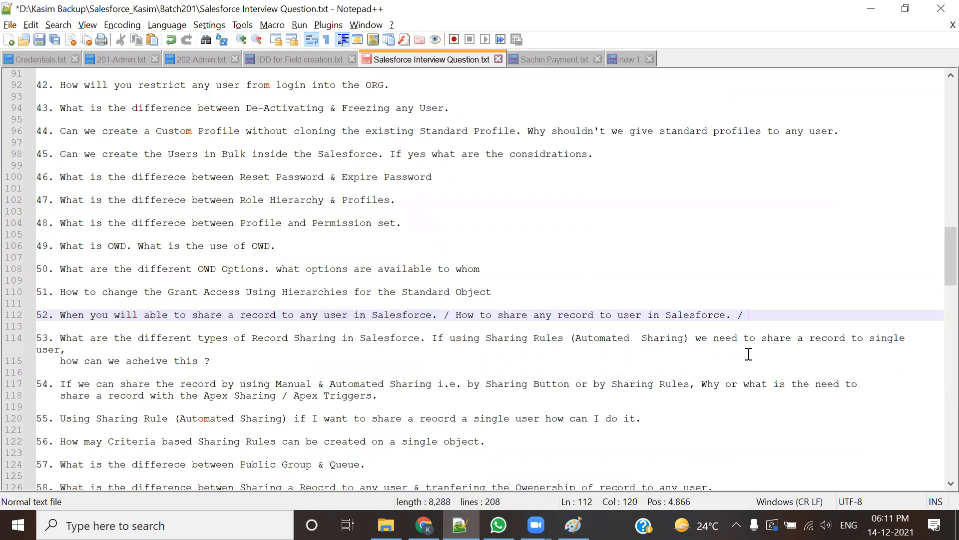
{"action": "type", "text": "What doe"}
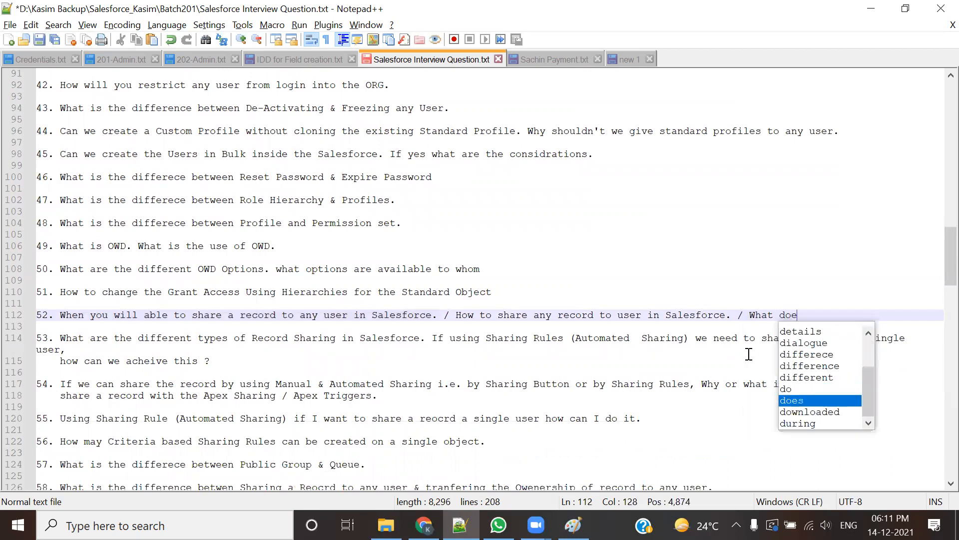
{"action": "type", "text": "s it me"}
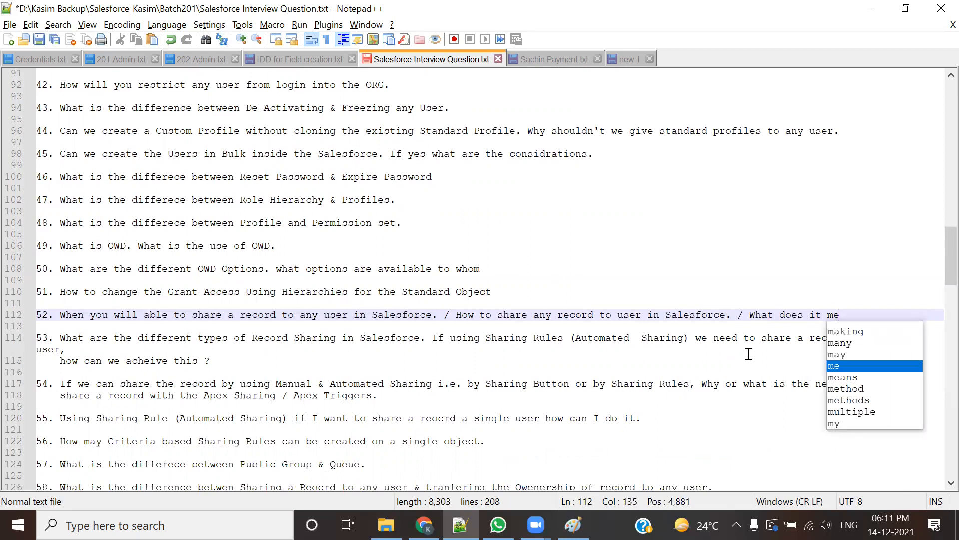
{"action": "type", "text": " b"}
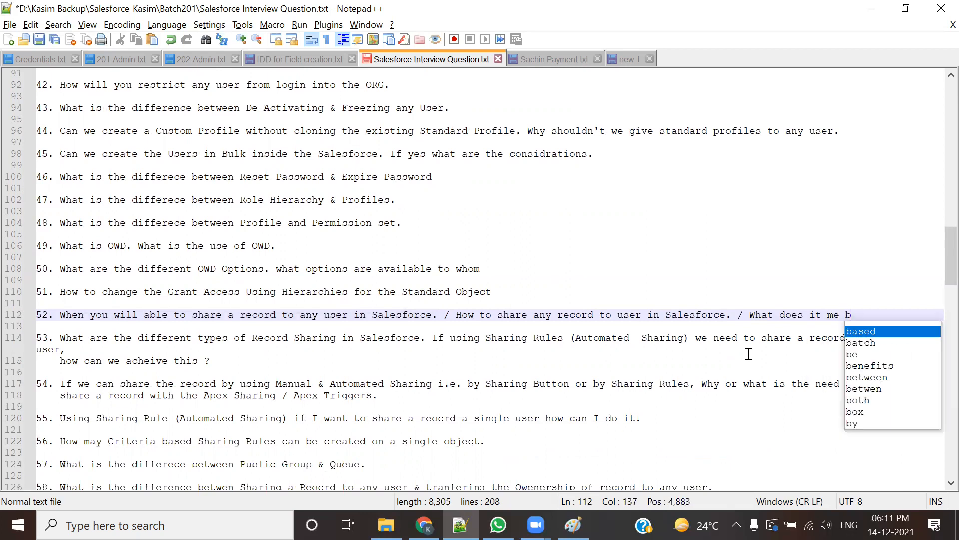
{"action": "type", "text": "y Record "}
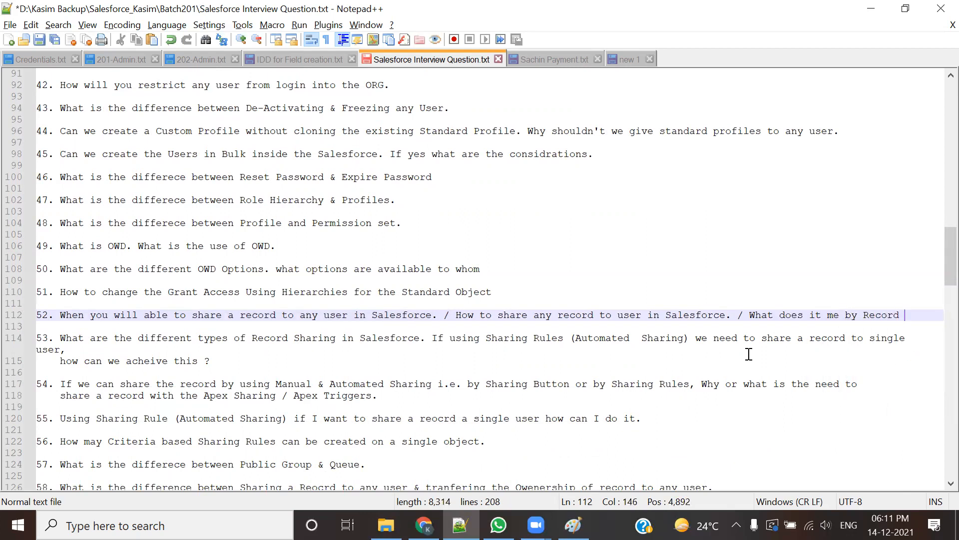
{"action": "type", "text": "Sharing"}
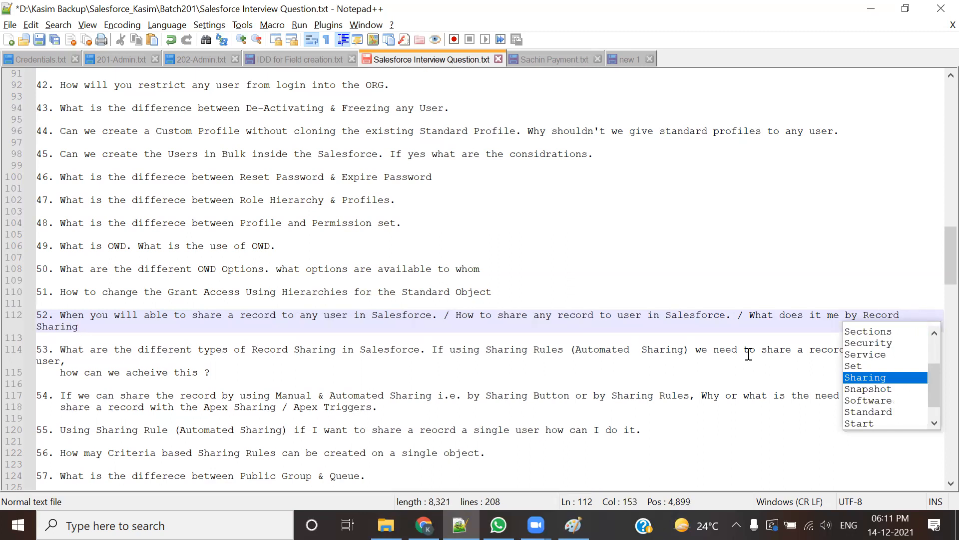
{"action": "key", "text": "Escape"}
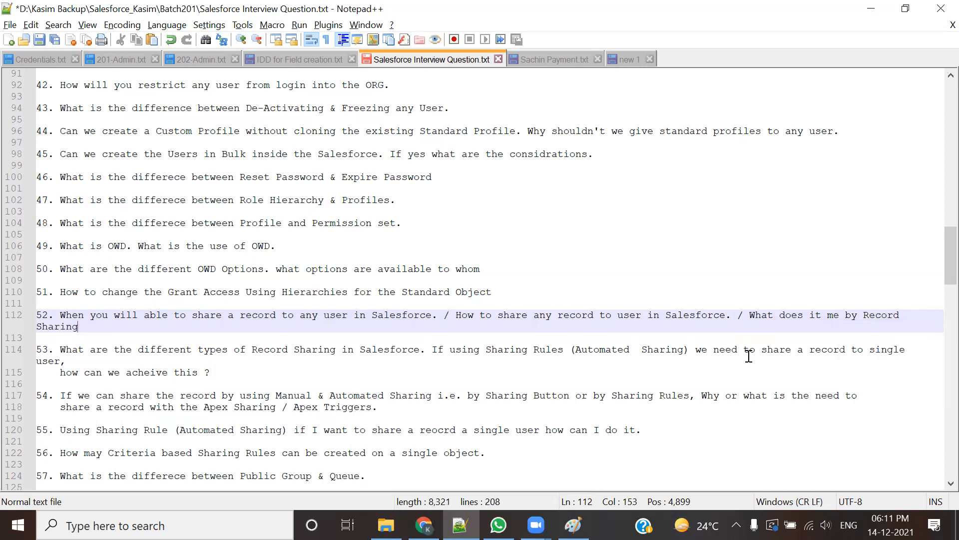
{"action": "type", "text": "."}
Step: Highlight the original wording and the new Record Sharing part of question 52 for emphasis
{"action": "left_click_drag", "start_coordinate": [58, 317], "coordinate": [389, 320]}
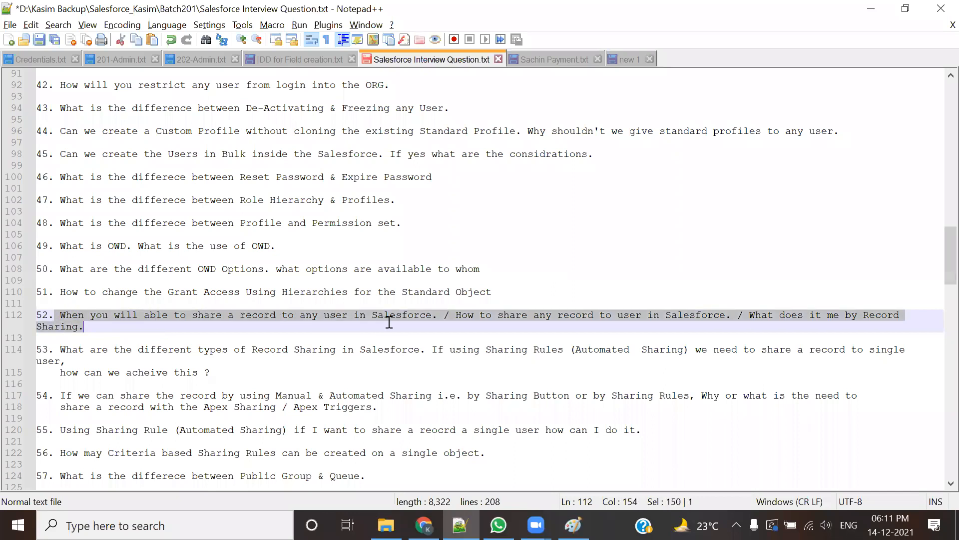
{"action": "left_click", "coordinate": [398, 343]}
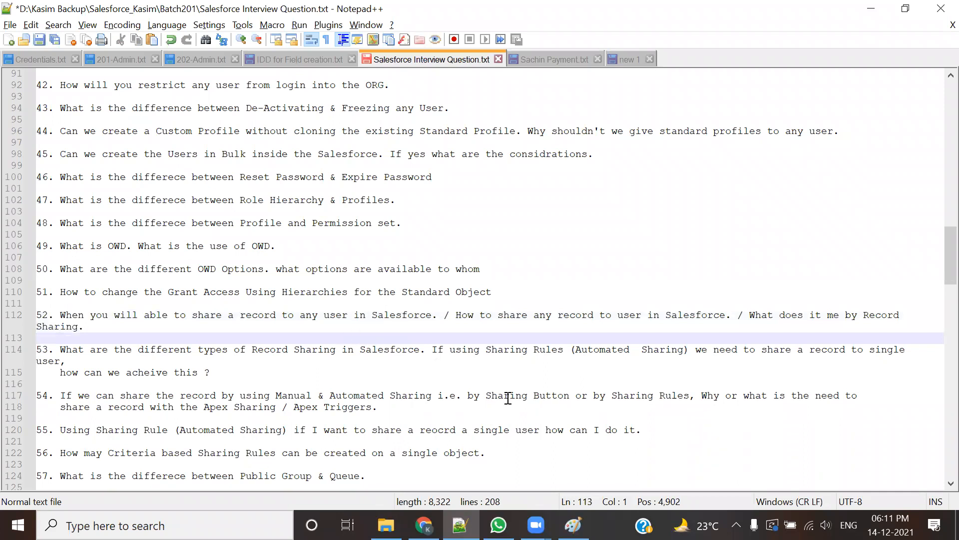
{"action": "left_click_drag", "start_coordinate": [552, 316], "coordinate": [670, 315]}
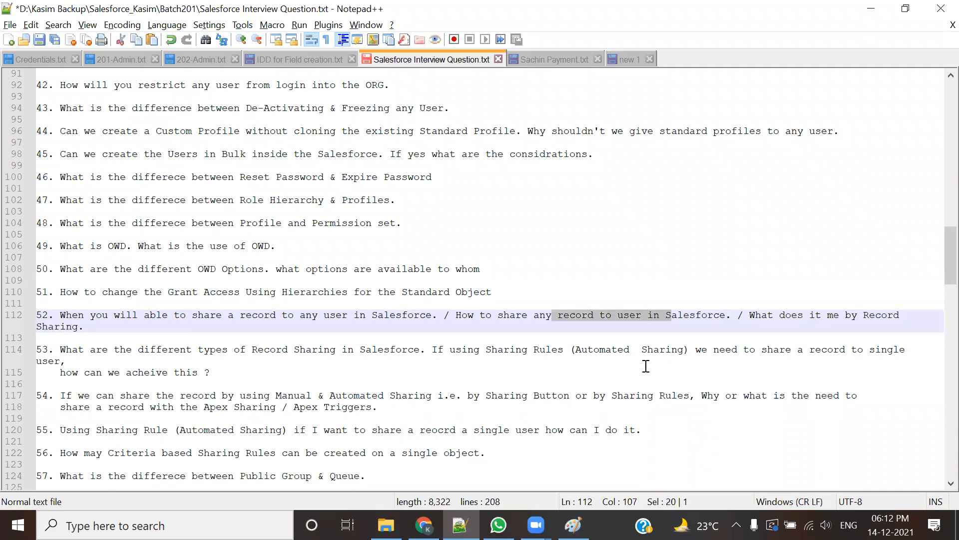
{"action": "left_click", "coordinate": [667, 349]}
{"action": "left_click_drag", "start_coordinate": [755, 315], "coordinate": [760, 331]}
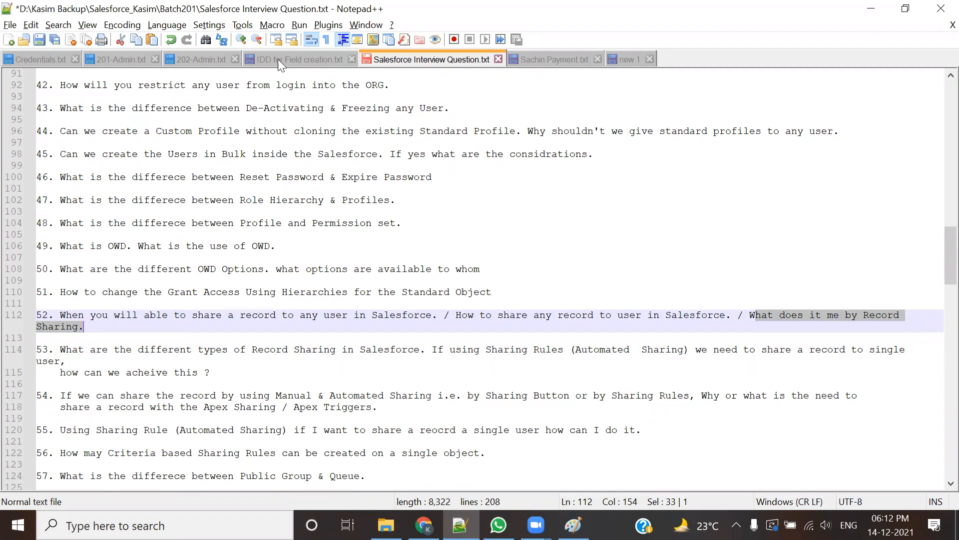
Step: Move from 202-Admin.txt to 201-Admin.txt and scroll up to the Role Hierarchy notes
{"action": "left_click", "coordinate": [205, 60]}
{"action": "scroll", "coordinate": [340, 314], "scroll_direction": "up", "scroll_amount": 8}
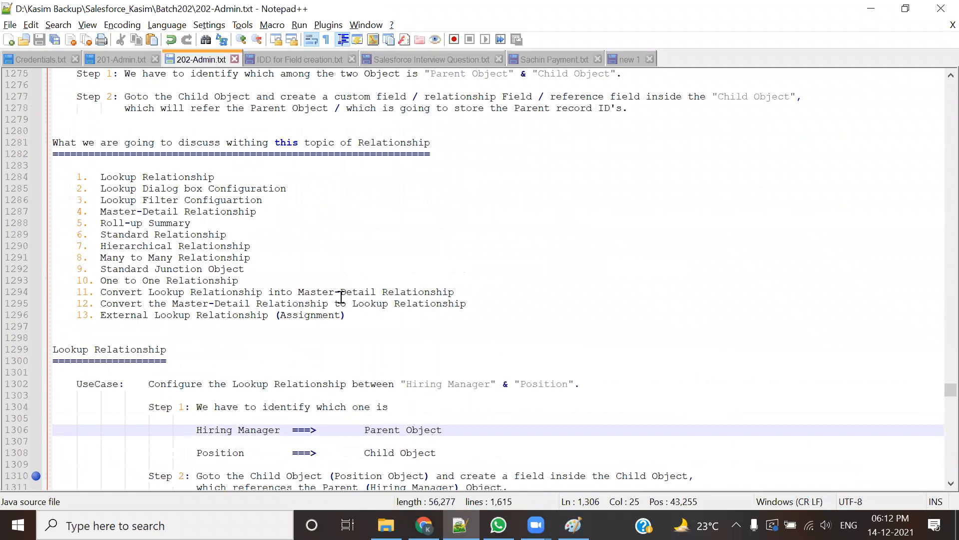
{"action": "scroll", "coordinate": [340, 296], "scroll_direction": "up", "scroll_amount": 4}
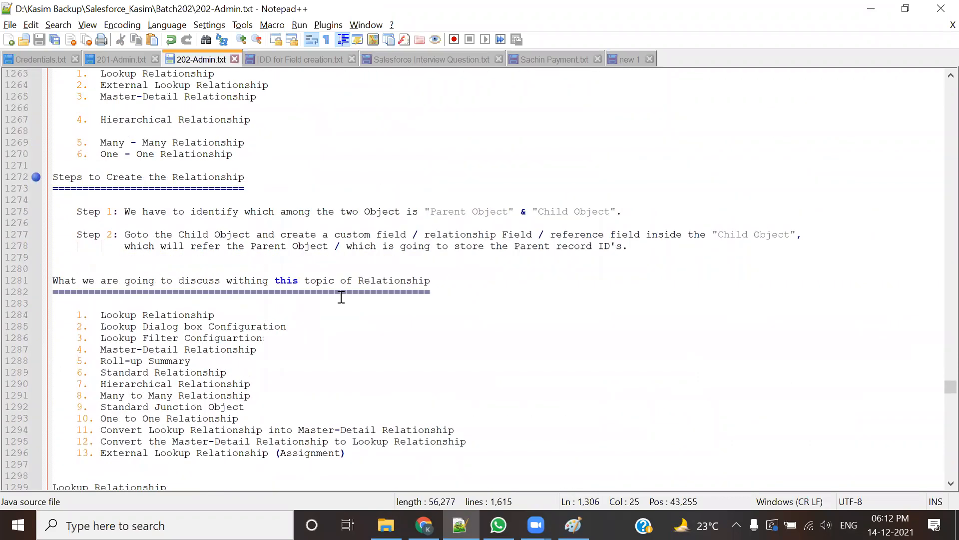
{"action": "left_click", "coordinate": [132, 60]}
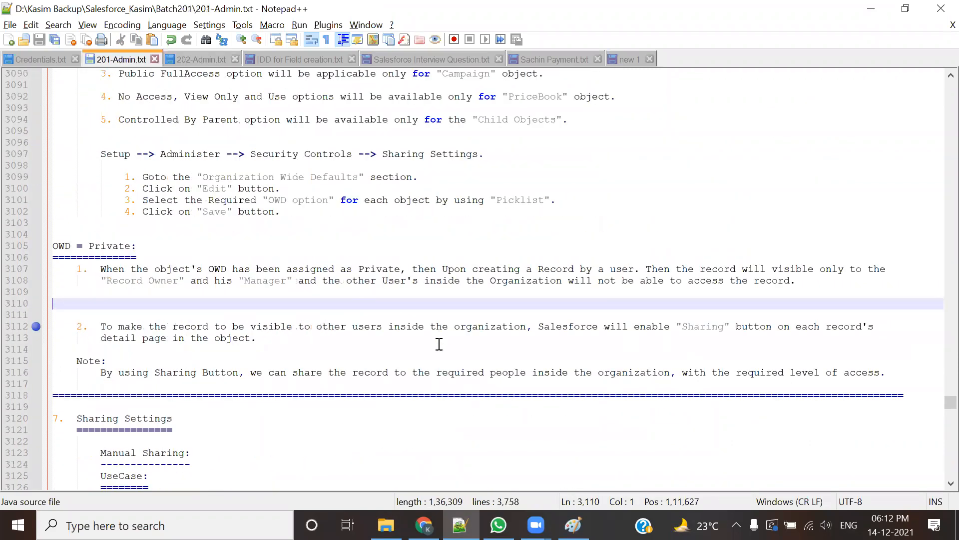
{"action": "scroll", "coordinate": [435, 336], "scroll_direction": "up", "scroll_amount": 7}
{"action": "scroll", "coordinate": [436, 337], "scroll_direction": "up", "scroll_amount": 20}
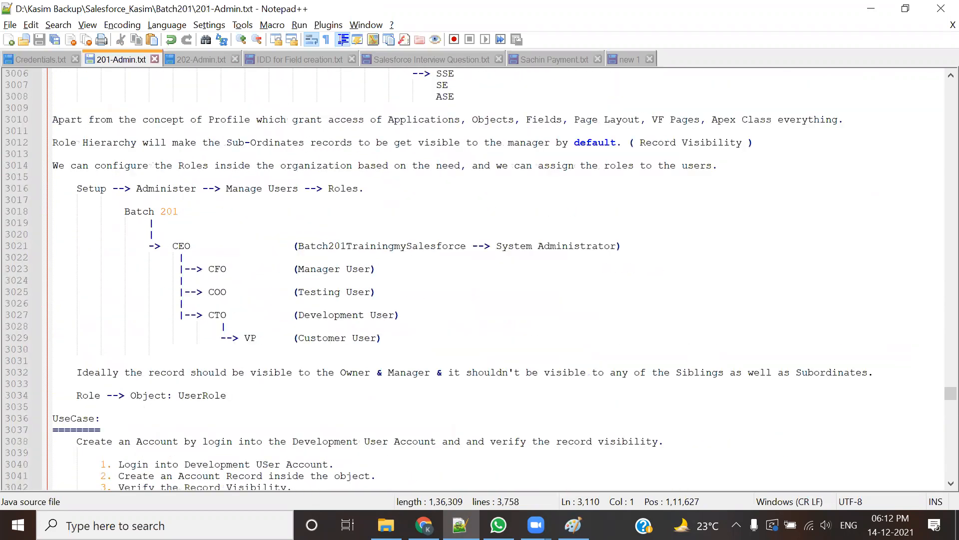
Step: Draw red boxes with ticks around the CTO and CEO rows
{"action": "mouse_move", "coordinate": [201, 306]}
{"action": "left_mouse_down"}
{"action": "mouse_move", "coordinate": [200, 322]}
{"action": "mouse_move", "coordinate": [422, 325]}
{"action": "mouse_move", "coordinate": [422, 294]}
{"action": "mouse_move", "coordinate": [201, 306]}
{"action": "left_mouse_up"}
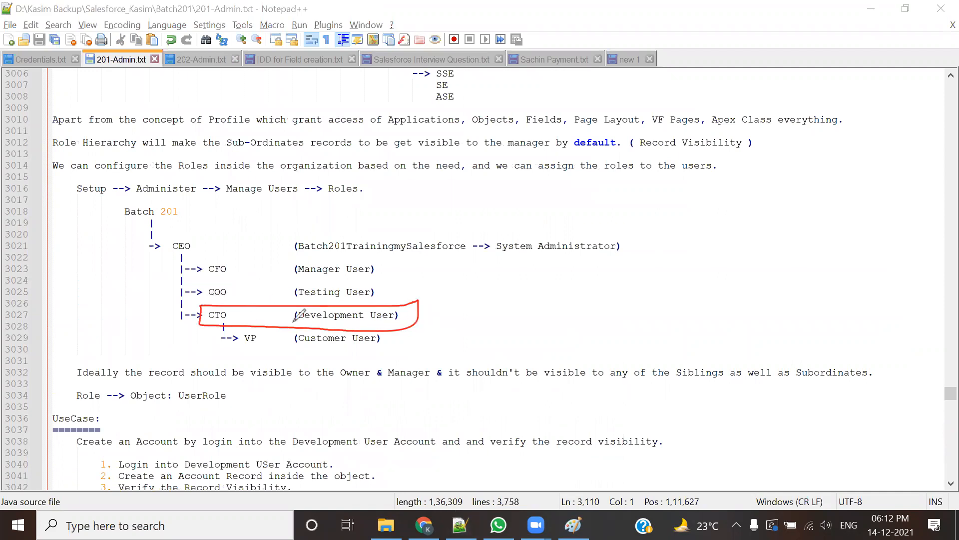
{"action": "left_click_drag", "start_coordinate": [423, 315], "coordinate": [453, 303]}
{"action": "mouse_move", "coordinate": [166, 240]}
{"action": "left_mouse_down"}
{"action": "mouse_move", "coordinate": [168, 257]}
{"action": "mouse_move", "coordinate": [335, 259]}
{"action": "mouse_move", "coordinate": [638, 240]}
{"action": "mouse_move", "coordinate": [167, 239]}
{"action": "left_mouse_up"}
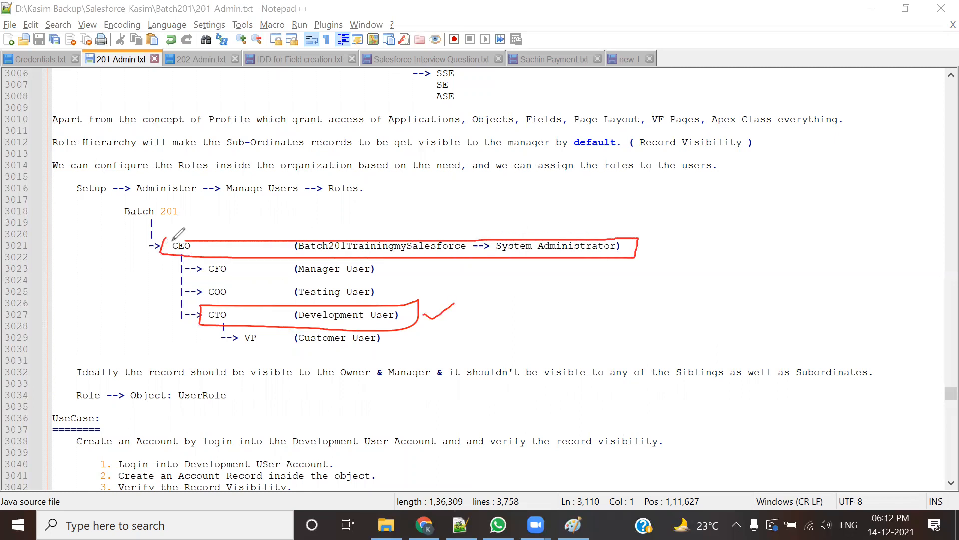
{"action": "left_click_drag", "start_coordinate": [642, 249], "coordinate": [682, 230]}
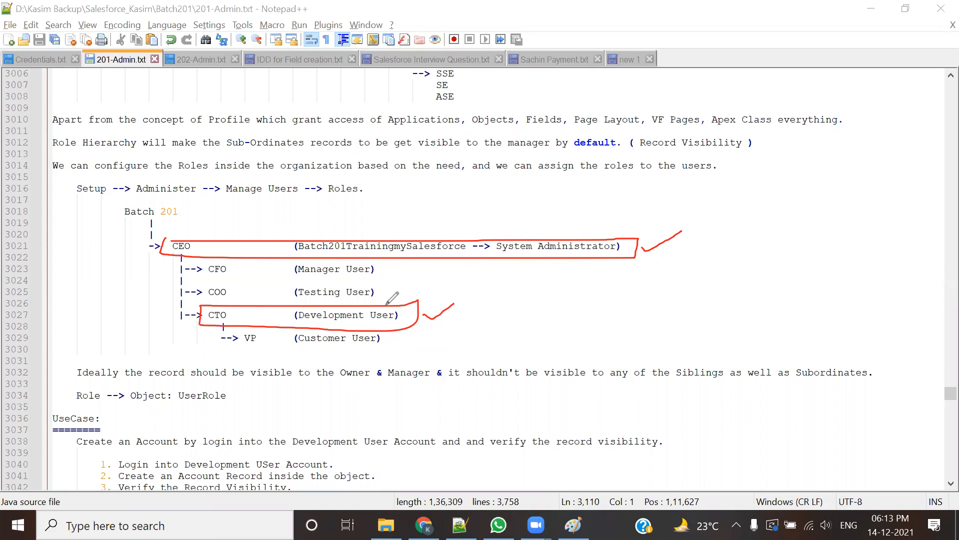
Step: Mark the Manager, Testing and Customer User rows with red crosses and a tick, undoing stray strokes
{"action": "mouse_move", "coordinate": [389, 267]}
{"action": "left_mouse_down"}
{"action": "mouse_move", "coordinate": [402, 273]}
{"action": "mouse_move", "coordinate": [388, 274]}
{"action": "mouse_move", "coordinate": [392, 293]}
{"action": "left_mouse_up"}
{"action": "left_click_drag", "start_coordinate": [391, 285], "coordinate": [376, 298]}
{"action": "mouse_move", "coordinate": [400, 333]}
{"action": "left_mouse_down"}
{"action": "mouse_move", "coordinate": [410, 342]}
{"action": "mouse_move", "coordinate": [392, 347]}
{"action": "left_mouse_up"}
{"action": "left_click", "coordinate": [594, 63]}
{"action": "left_click", "coordinate": [594, 63]}
{"action": "left_click", "coordinate": [594, 63]}
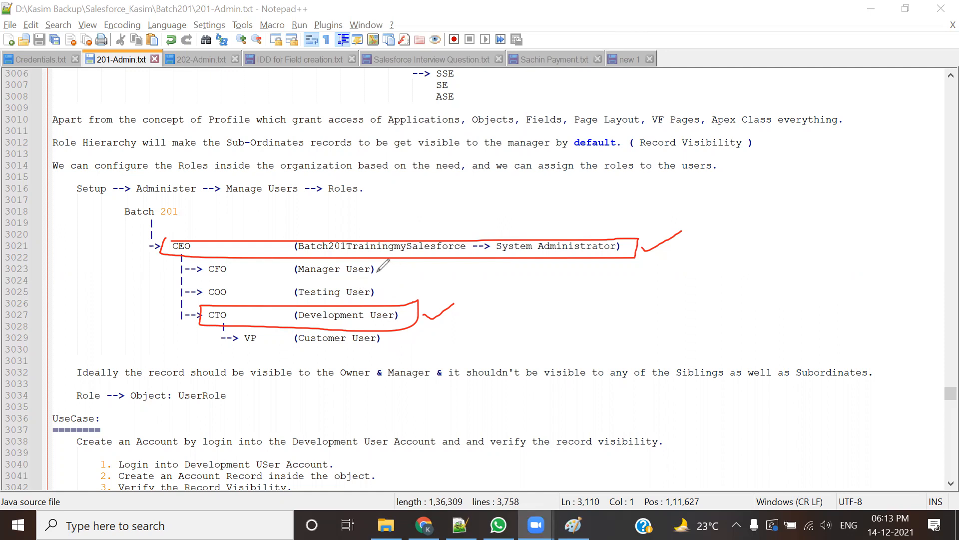
{"action": "mouse_move", "coordinate": [375, 270]}
{"action": "left_mouse_down"}
{"action": "mouse_move", "coordinate": [398, 268]}
{"action": "mouse_move", "coordinate": [401, 296]}
{"action": "mouse_move", "coordinate": [389, 296]}
{"action": "left_mouse_up"}
{"action": "mouse_move", "coordinate": [391, 341]}
{"action": "left_mouse_down"}
{"action": "mouse_move", "coordinate": [403, 350]}
{"action": "mouse_move", "coordinate": [390, 352]}
{"action": "left_mouse_up"}
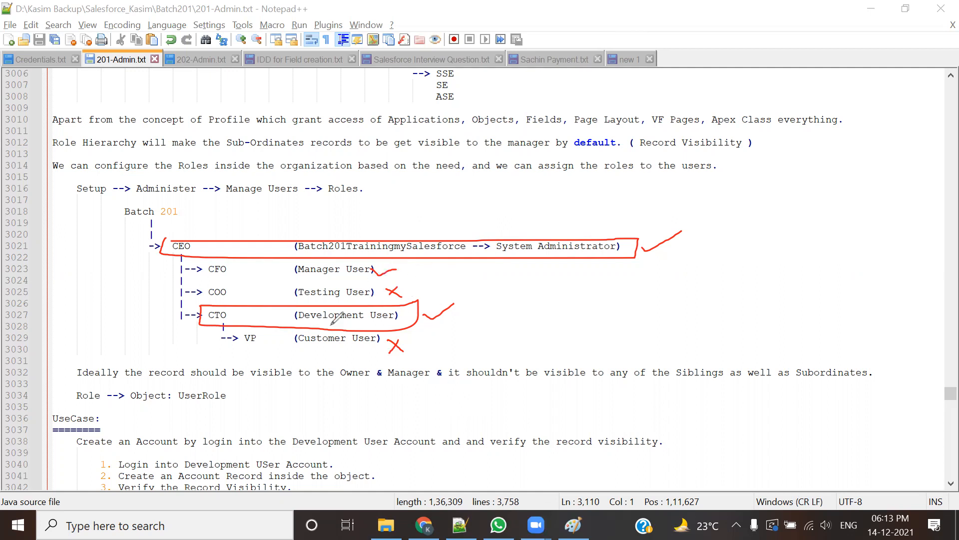
Step: Draw a red curve from CTO up through CFO to CEO, then erase all annotations
{"action": "mouse_move", "coordinate": [218, 314]}
{"action": "left_mouse_down"}
{"action": "mouse_move", "coordinate": [203, 318]}
{"action": "mouse_move", "coordinate": [172, 249]}
{"action": "mouse_move", "coordinate": [170, 268]}
{"action": "left_mouse_up"}
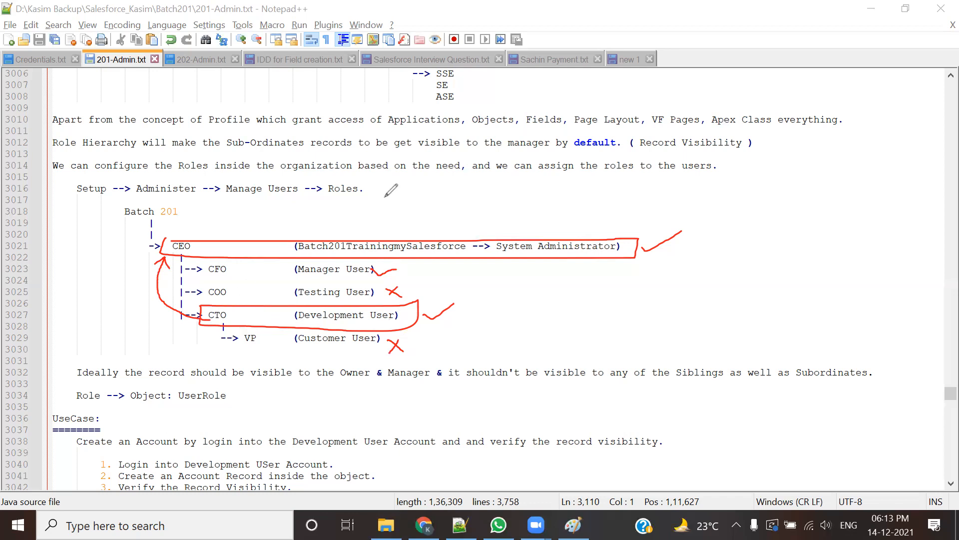
{"action": "key", "text": "ctrl+z"}
{"action": "key", "text": "ctrl+z"}
{"action": "key", "text": "ctrl+z"}
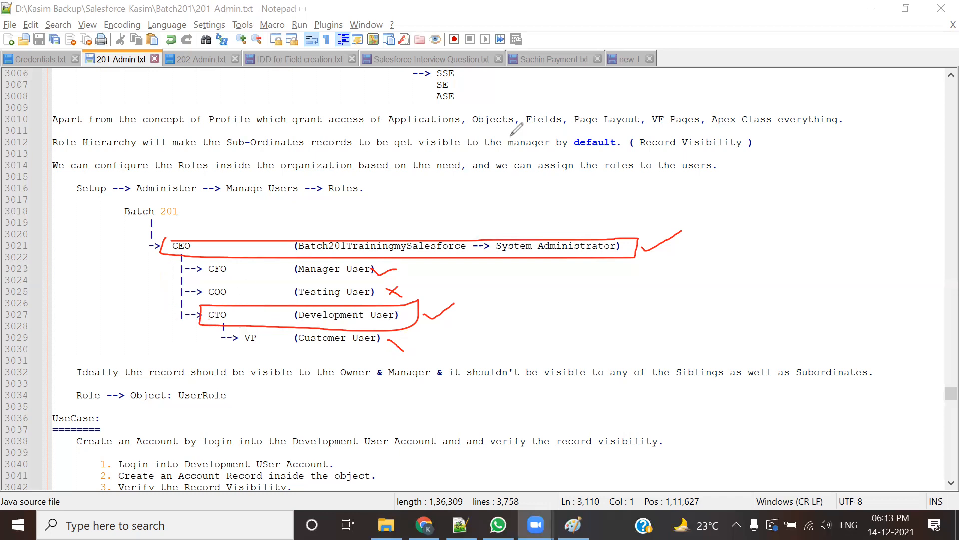
{"action": "mouse_move", "coordinate": [201, 322]}
{"action": "left_mouse_down"}
{"action": "mouse_move", "coordinate": [161, 320]}
{"action": "mouse_move", "coordinate": [166, 282]}
{"action": "mouse_move", "coordinate": [201, 274]}
{"action": "left_mouse_up"}
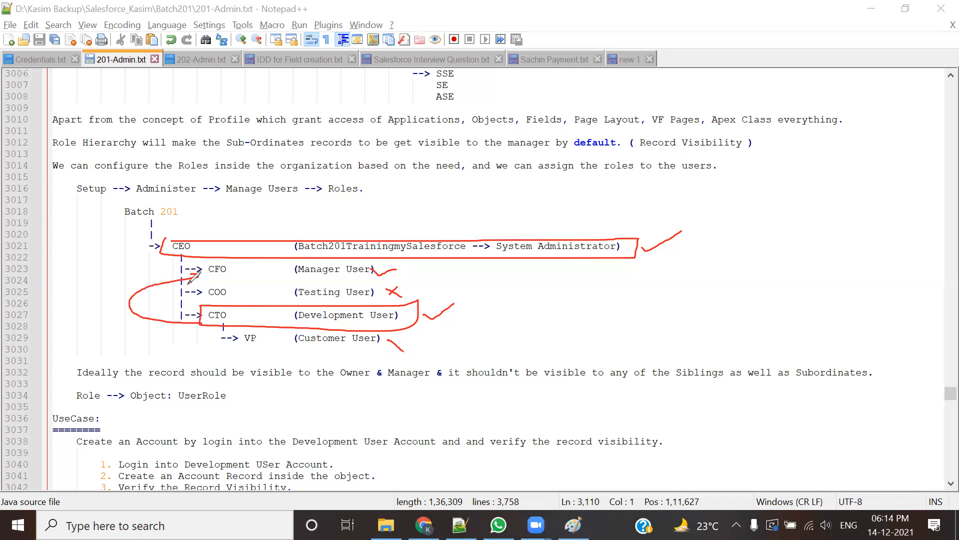
{"action": "mouse_move", "coordinate": [202, 270]}
{"action": "left_mouse_down"}
{"action": "mouse_move", "coordinate": [107, 252]}
{"action": "mouse_move", "coordinate": [161, 246]}
{"action": "mouse_move", "coordinate": [144, 253]}
{"action": "left_mouse_up"}
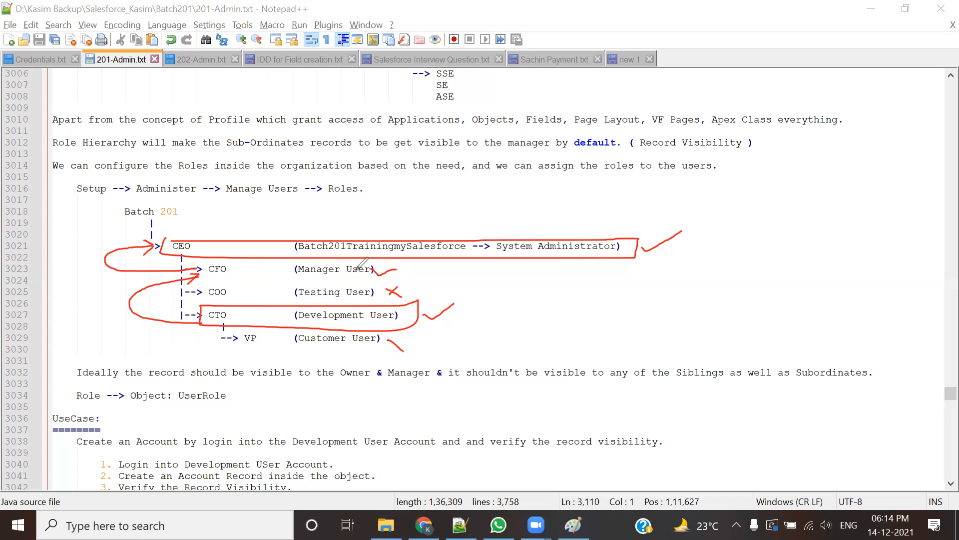
{"action": "key", "text": "e"}
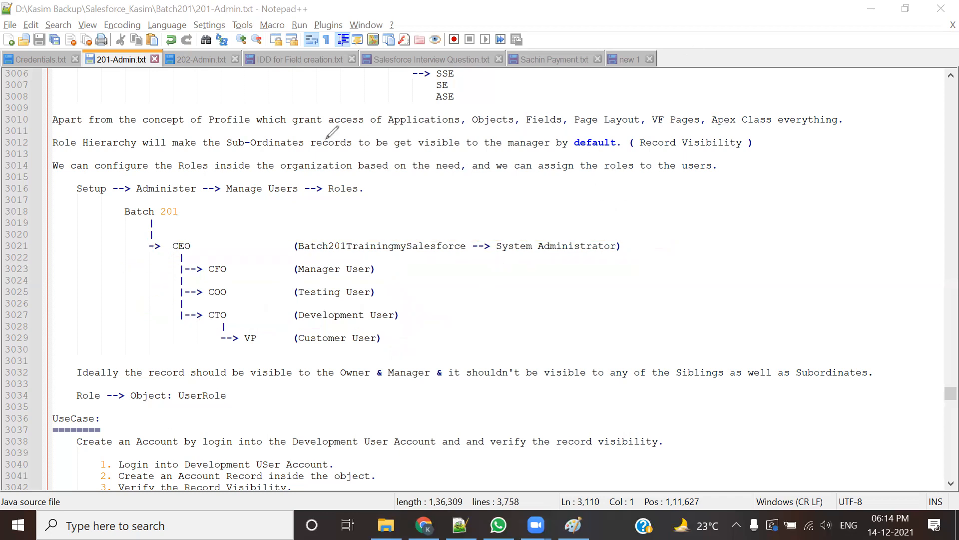
Step: Tick the Development User and System Administrator rows and mark Manager User, then erase everything
{"action": "mouse_move", "coordinate": [401, 316]}
{"action": "left_mouse_down"}
{"action": "mouse_move", "coordinate": [407, 327]}
{"action": "mouse_move", "coordinate": [451, 304]}
{"action": "left_mouse_up"}
{"action": "left_click_drag", "start_coordinate": [625, 239], "coordinate": [671, 220]}
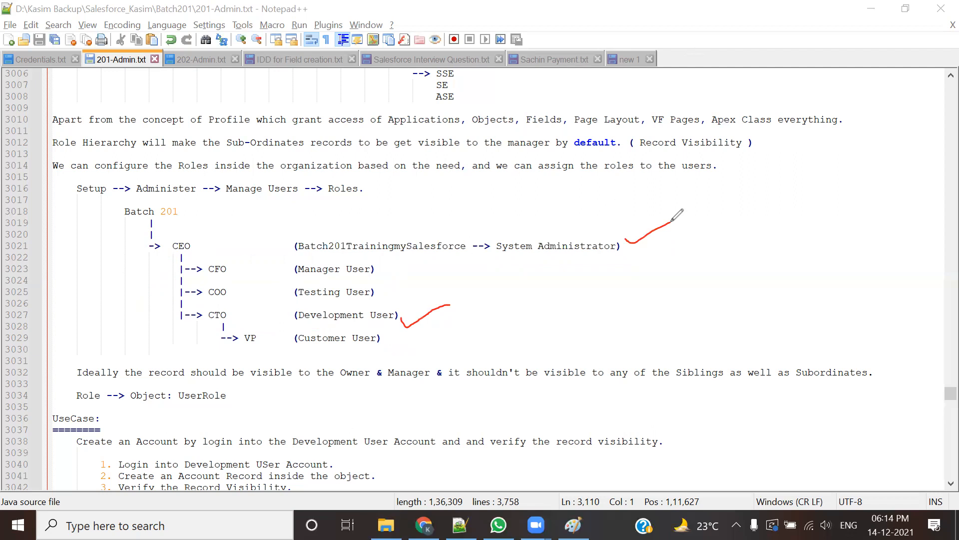
{"action": "mouse_move", "coordinate": [383, 261]}
{"action": "left_mouse_down"}
{"action": "mouse_move", "coordinate": [392, 267]}
{"action": "mouse_move", "coordinate": [382, 274]}
{"action": "mouse_move", "coordinate": [390, 297]}
{"action": "mouse_move", "coordinate": [383, 304]}
{"action": "mouse_move", "coordinate": [400, 343]}
{"action": "mouse_move", "coordinate": [389, 345]}
{"action": "left_mouse_up"}
{"action": "key", "text": "e"}
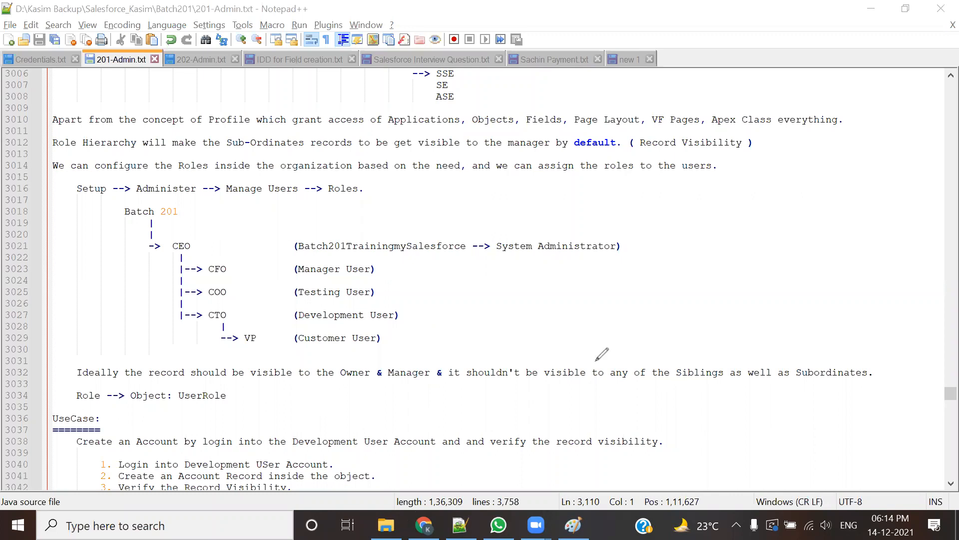
Step: Redraw red check marks after Development User and System Administrator
{"action": "left_click", "coordinate": [404, 316]}
{"action": "left_click_drag", "start_coordinate": [408, 316], "coordinate": [435, 305]}
{"action": "left_click_drag", "start_coordinate": [509, 249], "coordinate": [555, 230]}
Step: Clear the check marks, show the Sharing Mechanism diagram in Paint, and return to 201-Admin.txt
{"action": "left_click", "coordinate": [700, 113]}
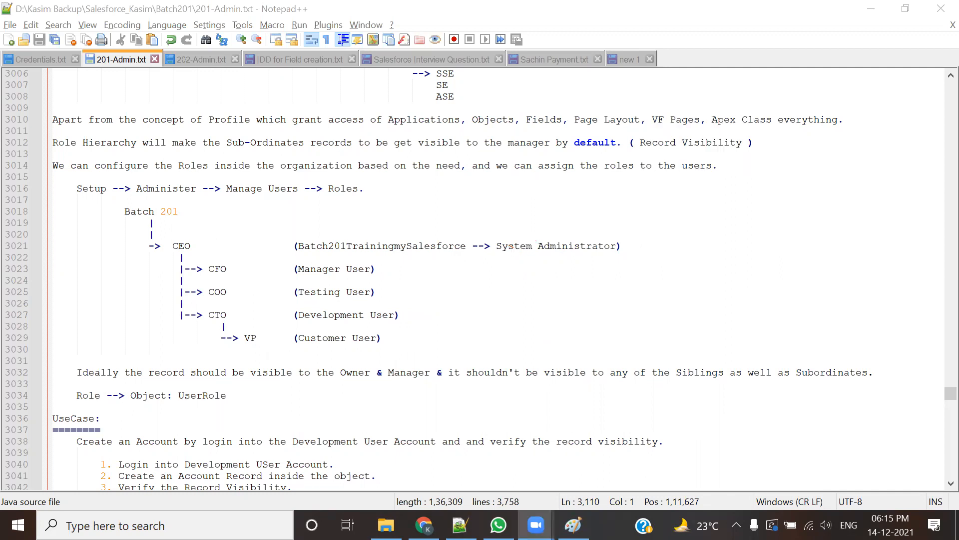
{"action": "key", "text": "alt+Tab"}
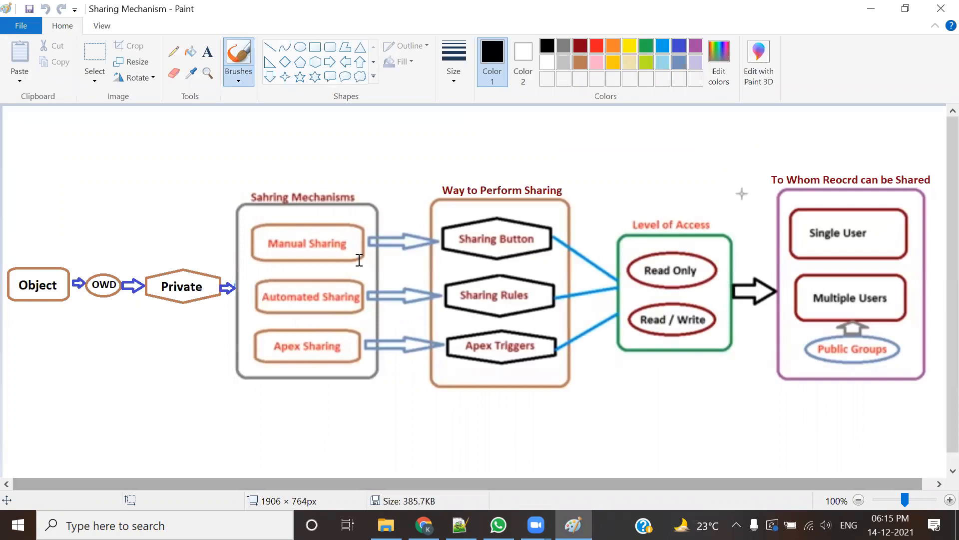
{"action": "key", "text": "alt+Tab"}
Step: Highlight the OWD options Private, Public ReadOnly, Public Read/Write and Public Read/Write/Transfer in turn
{"action": "scroll", "coordinate": [350, 242], "scroll_direction": "down", "scroll_amount": 12}
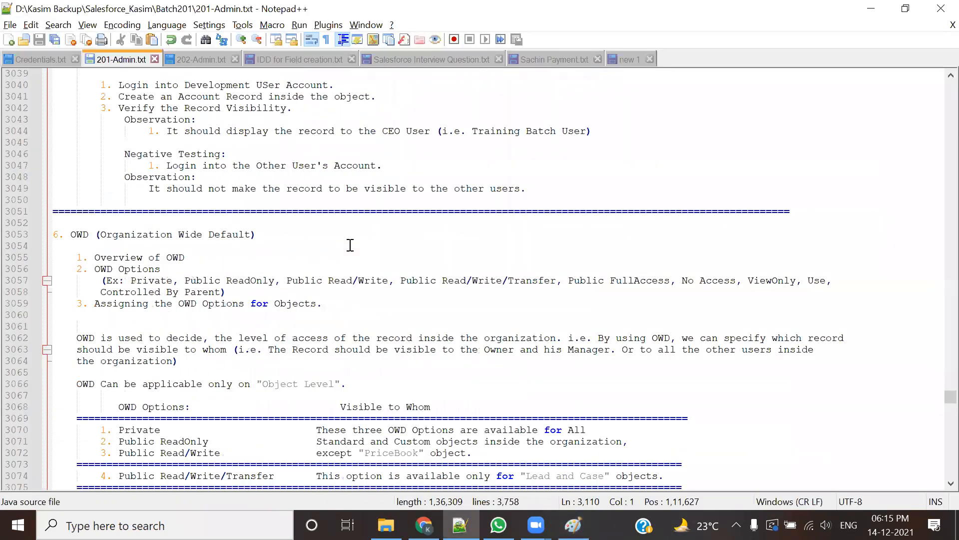
{"action": "double_click", "coordinate": [118, 188]}
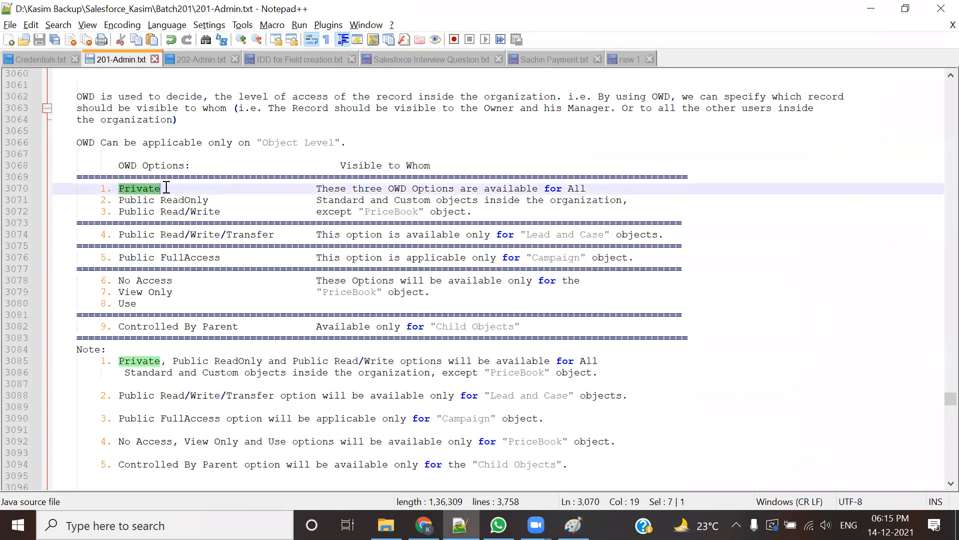
{"action": "left_click", "coordinate": [118, 200]}
{"action": "left_click_drag", "start_coordinate": [135, 200], "coordinate": [210, 200]}
{"action": "left_click_drag", "start_coordinate": [119, 211], "coordinate": [220, 211]}
{"action": "left_click_drag", "start_coordinate": [119, 234], "coordinate": [102, 251]}
{"action": "left_click", "coordinate": [257, 267]}
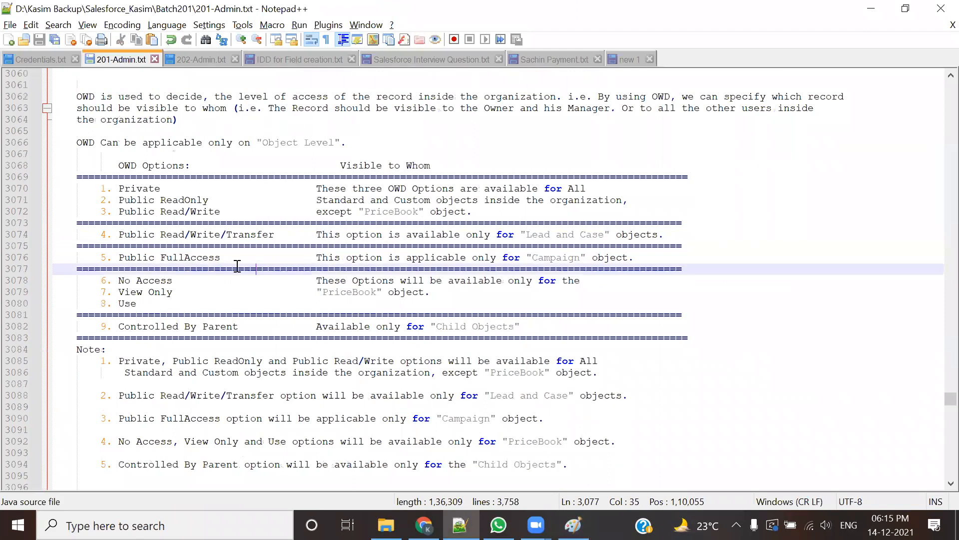
Step: Highlight Public, ReadOnly and Read/Write, and repeatedly select the block of OWD options 2 through 5
{"action": "double_click", "coordinate": [137, 200]}
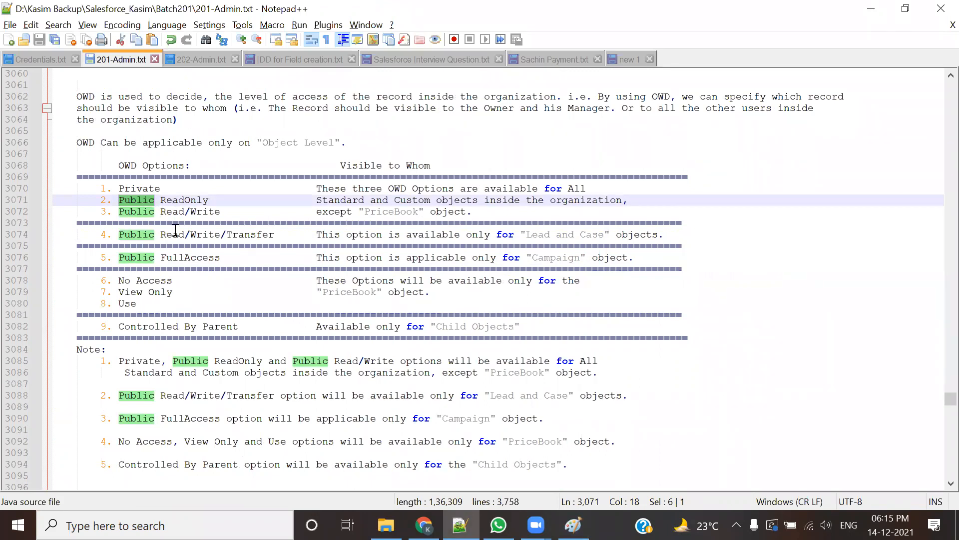
{"action": "left_click_drag", "start_coordinate": [234, 258], "coordinate": [101, 200]}
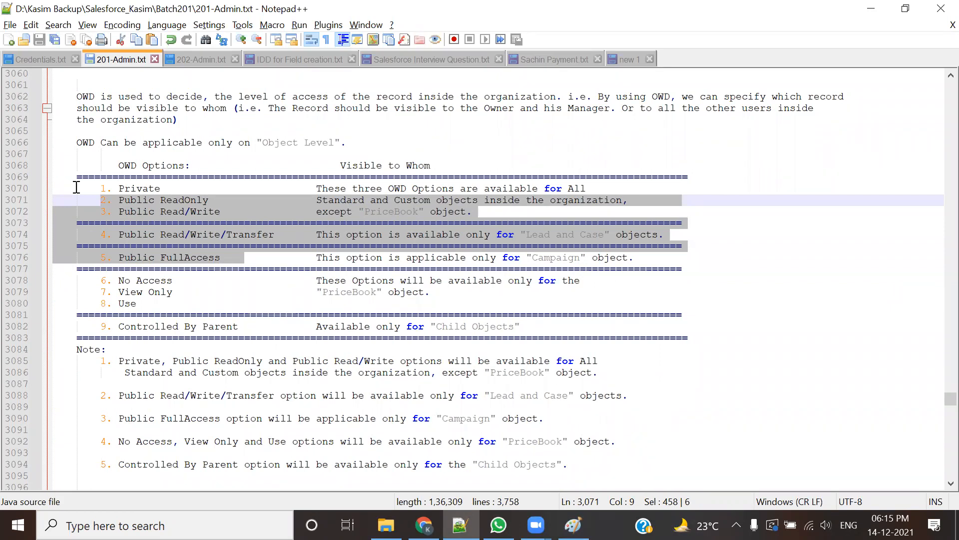
{"action": "double_click", "coordinate": [139, 204]}
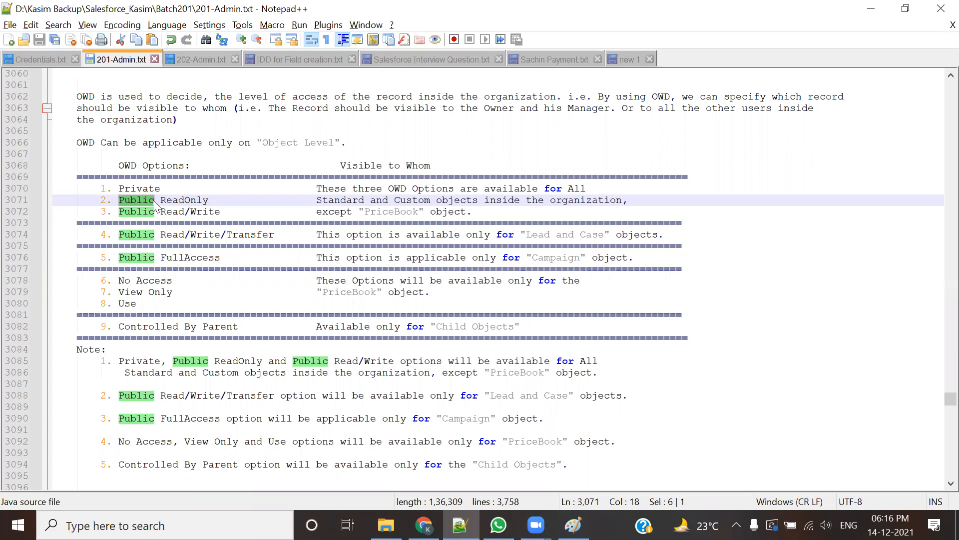
{"action": "left_click_drag", "start_coordinate": [156, 200], "coordinate": [213, 199]}
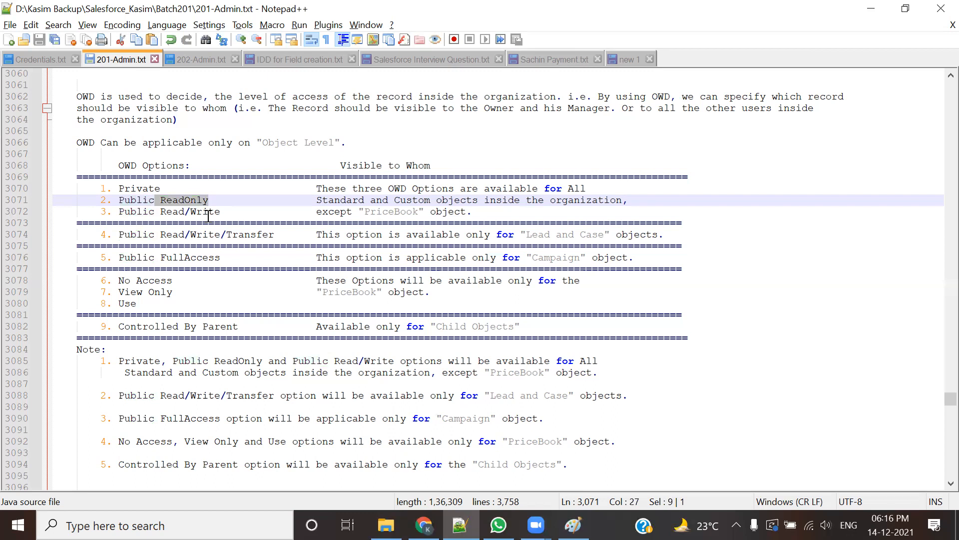
{"action": "left_click", "coordinate": [208, 216]}
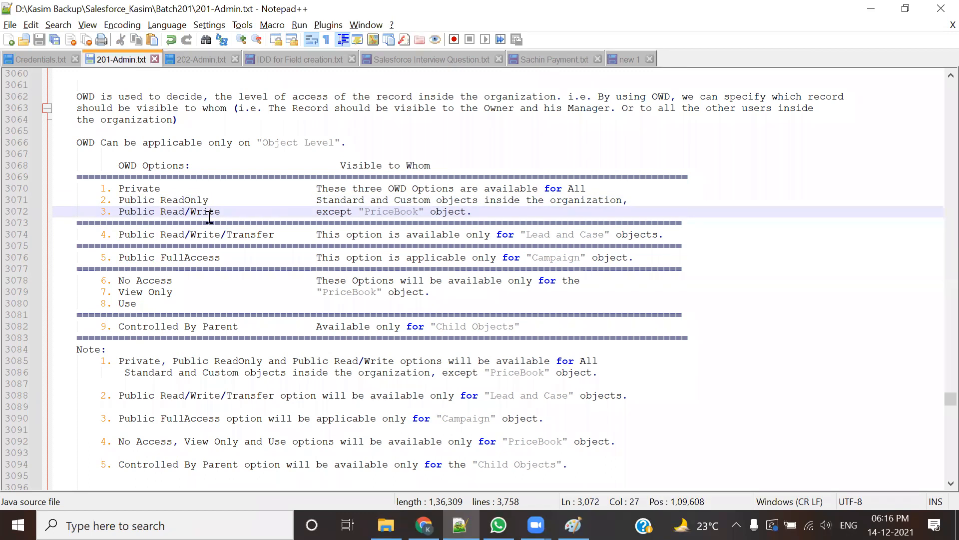
{"action": "left_click_drag", "start_coordinate": [167, 212], "coordinate": [216, 218]}
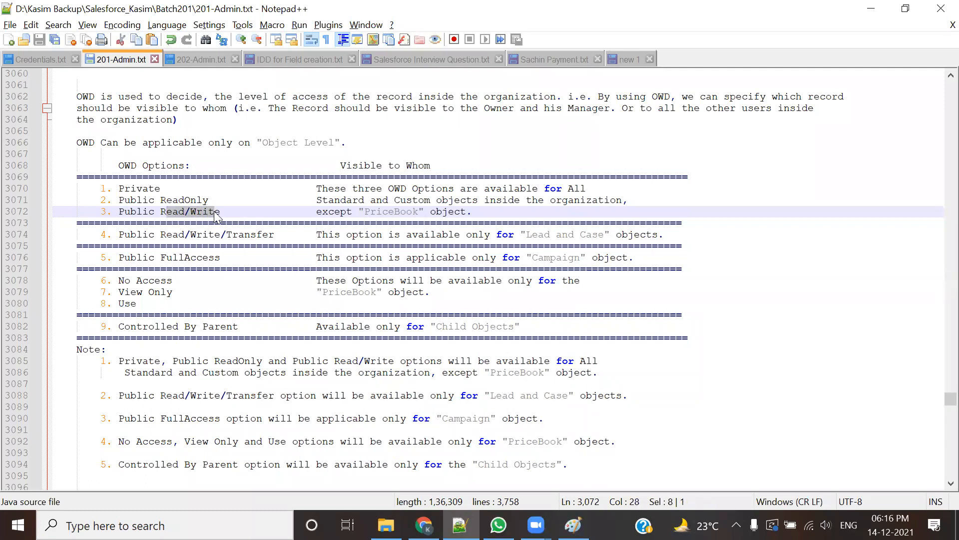
{"action": "left_click", "coordinate": [204, 271]}
{"action": "left_click_drag", "start_coordinate": [219, 257], "coordinate": [90, 198]}
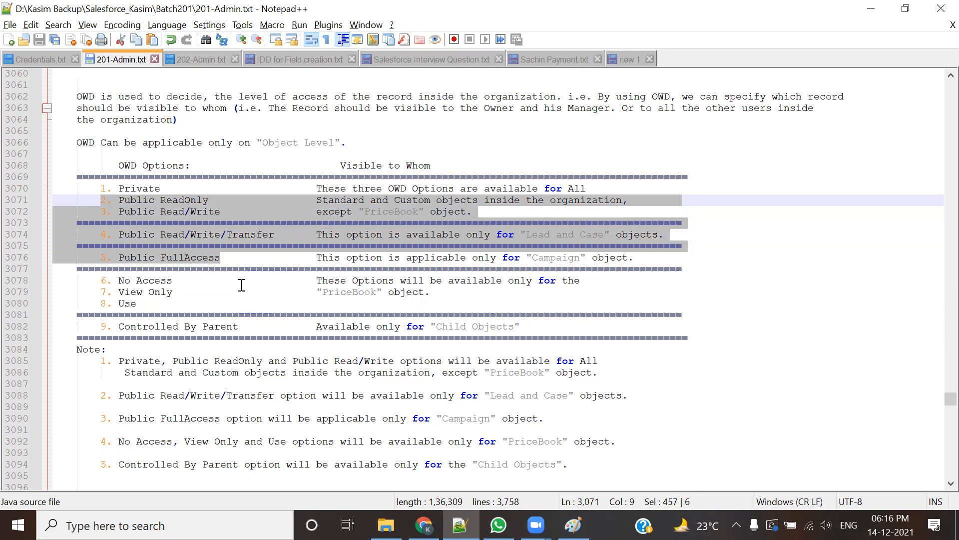
{"action": "left_click", "coordinate": [175, 189]}
{"action": "left_click_drag", "start_coordinate": [221, 256], "coordinate": [88, 200]}
{"action": "left_click", "coordinate": [264, 280]}
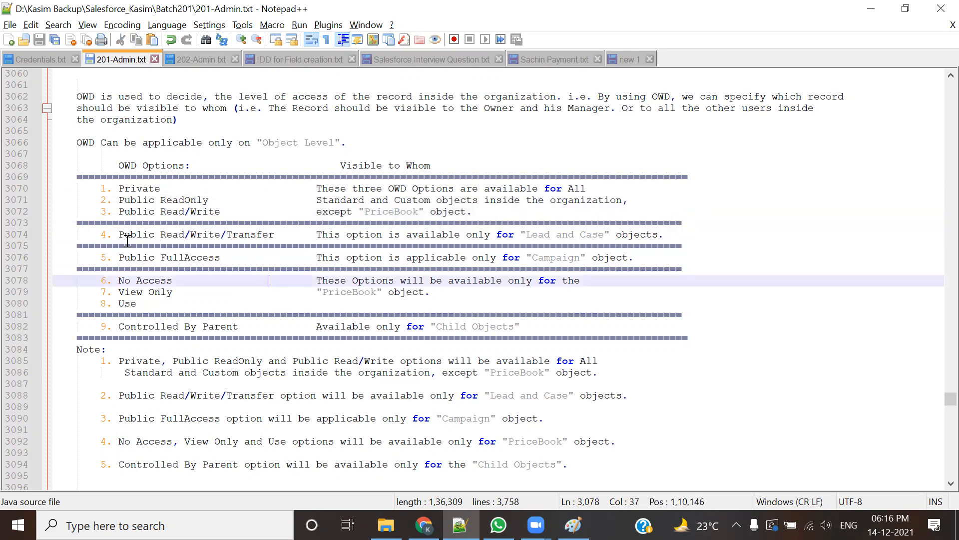
Step: Highlight Private, Public and options 4 and 5, then switch to Salesforce Sharing Settings
{"action": "double_click", "coordinate": [125, 188]}
{"action": "left_click_drag", "start_coordinate": [166, 184], "coordinate": [168, 184]}
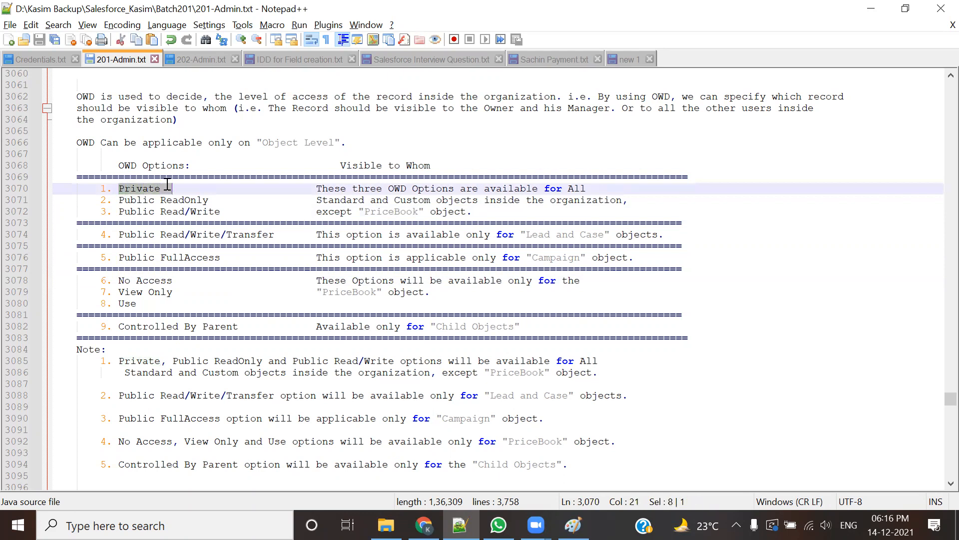
{"action": "left_click_drag", "start_coordinate": [113, 200], "coordinate": [154, 200]}
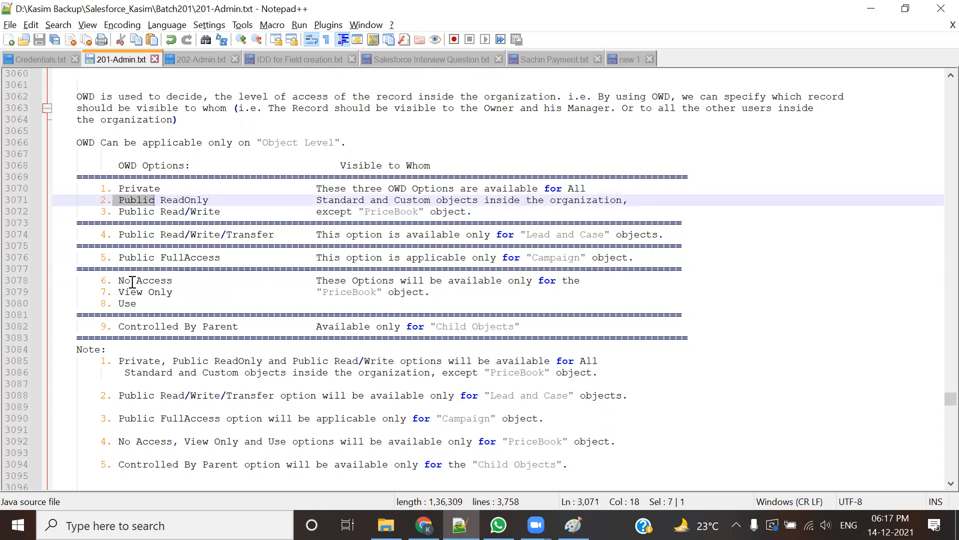
{"action": "left_click_drag", "start_coordinate": [221, 258], "coordinate": [100, 204]}
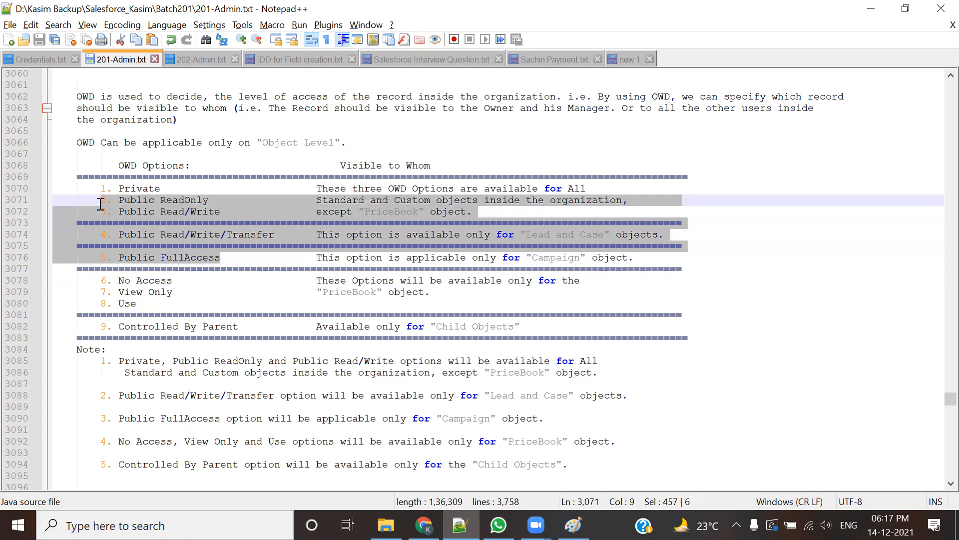
{"action": "left_click", "coordinate": [149, 232]}
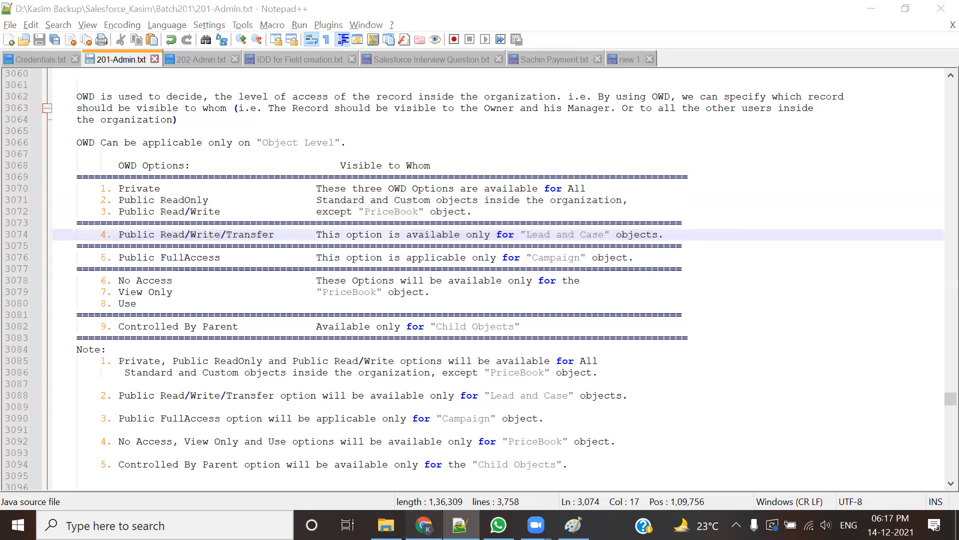
{"action": "key", "text": "alt+Tab"}
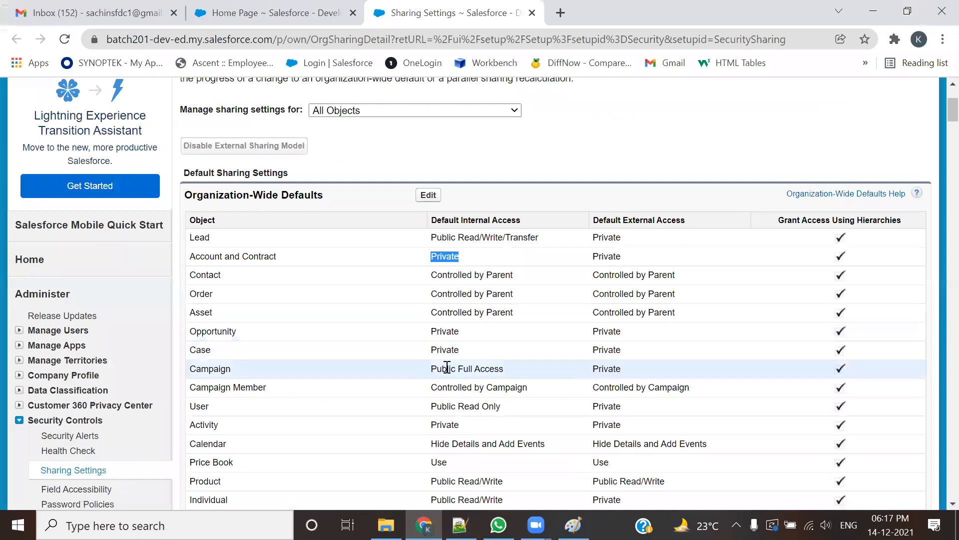
Step: Scroll the Organization-Wide Defaults from User's Public Read Only down to Consumption Schedule, then return to Notepad++
{"action": "left_click_drag", "start_coordinate": [429, 406], "coordinate": [504, 407]}
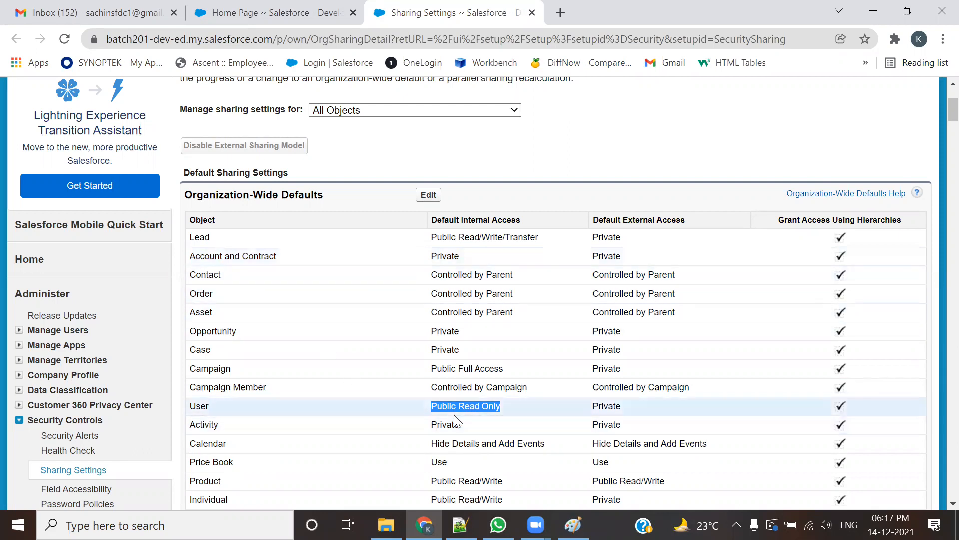
{"action": "scroll", "coordinate": [221, 406], "scroll_direction": "down", "scroll_amount": 1}
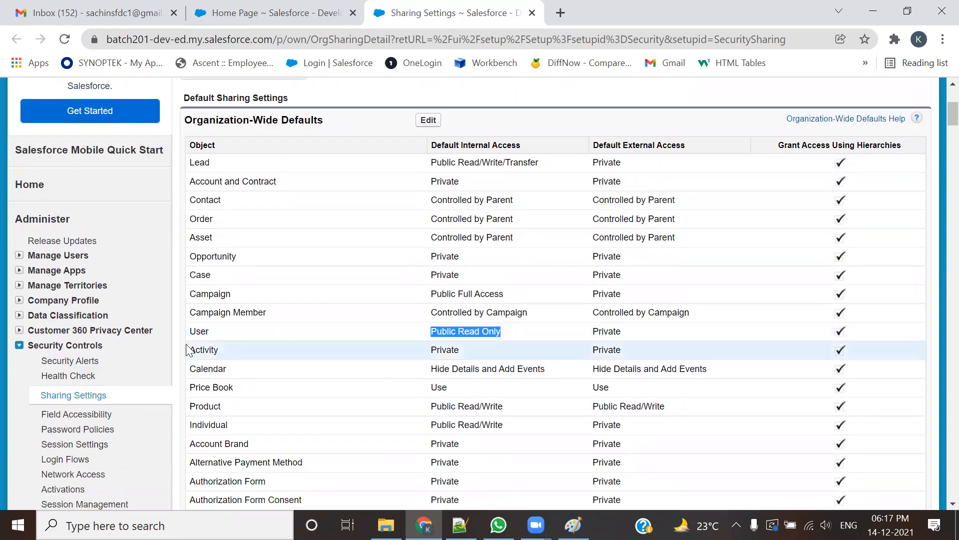
{"action": "scroll", "coordinate": [320, 392], "scroll_direction": "down", "scroll_amount": 2}
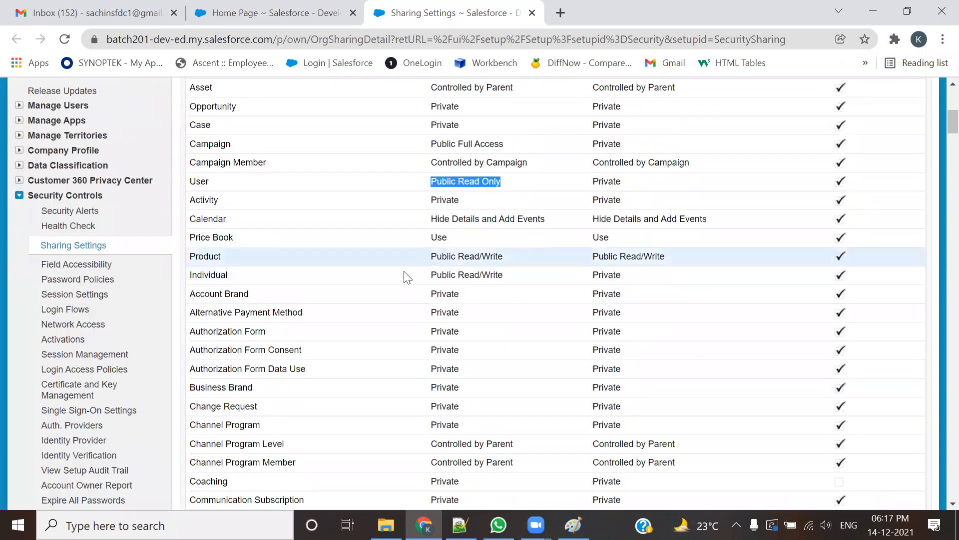
{"action": "scroll", "coordinate": [430, 365], "scroll_direction": "down", "scroll_amount": 3}
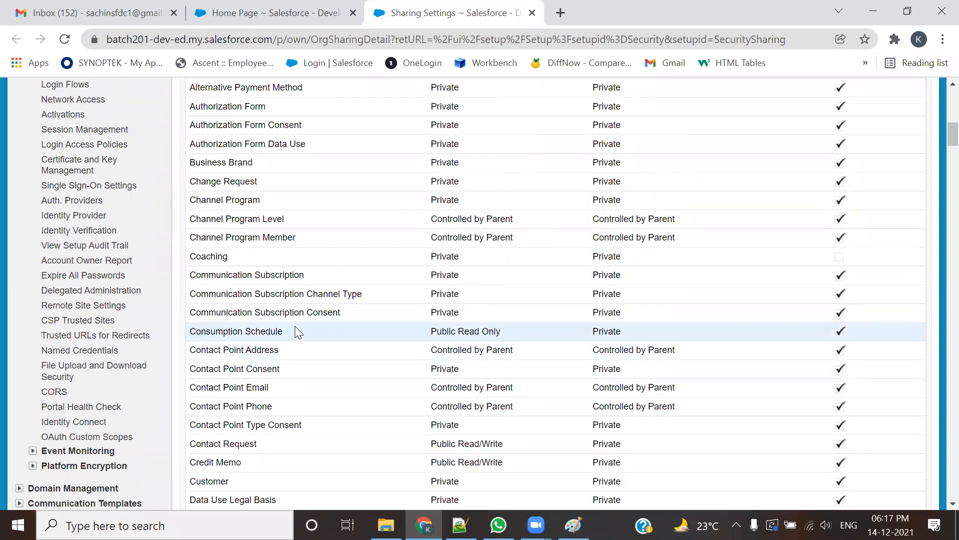
{"action": "triple_click", "coordinate": [236, 331]}
{"action": "scroll", "coordinate": [393, 364], "scroll_direction": "up", "scroll_amount": 6}
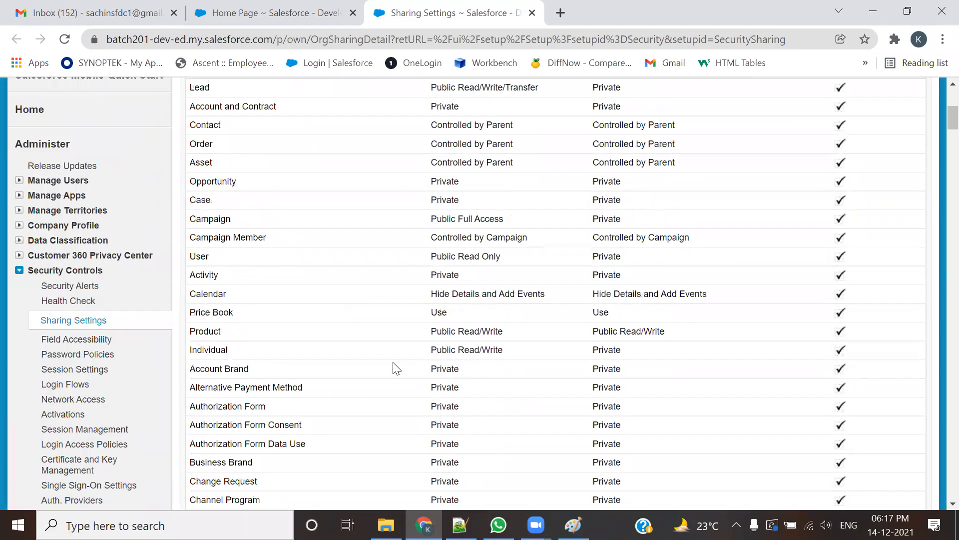
{"action": "scroll", "coordinate": [392, 365], "scroll_direction": "up", "scroll_amount": 1}
{"action": "scroll", "coordinate": [385, 387], "scroll_direction": "down", "scroll_amount": 1}
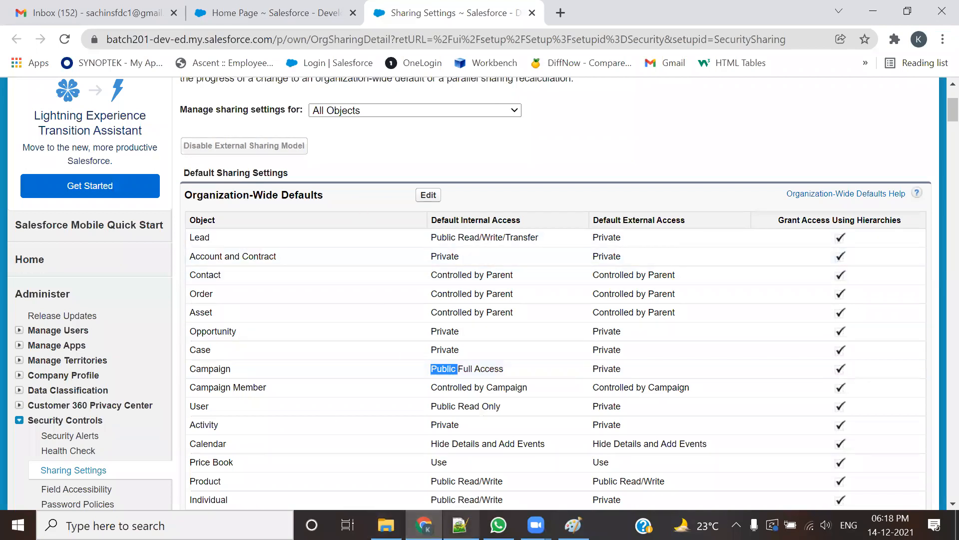
{"action": "left_click", "coordinate": [460, 525]}
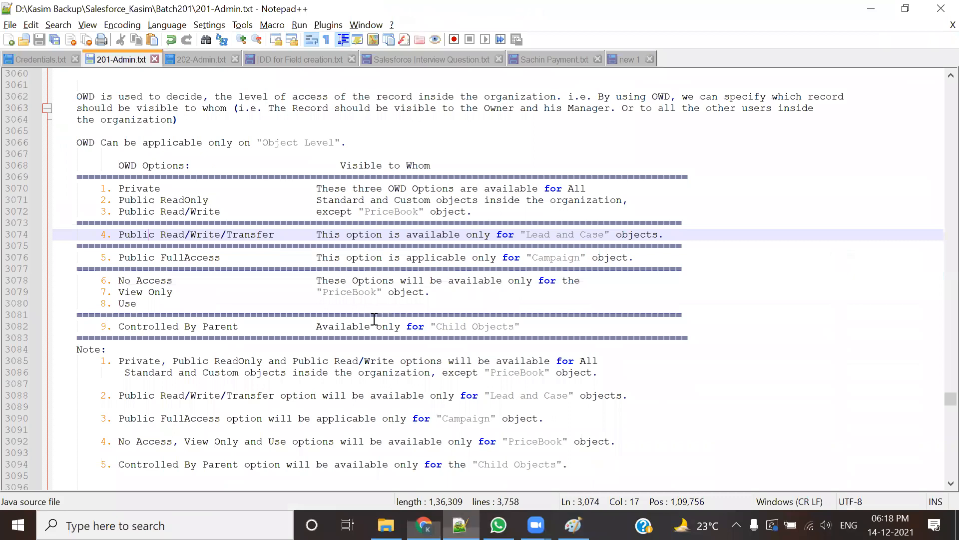
Step: Highlight the CTO, COO, CFO, VP and CEO hierarchy lines one at a time
{"action": "scroll", "coordinate": [375, 318], "scroll_direction": "up", "scroll_amount": 17}
{"action": "left_click_drag", "start_coordinate": [206, 280], "coordinate": [407, 278]}
{"action": "left_click", "coordinate": [212, 257]}
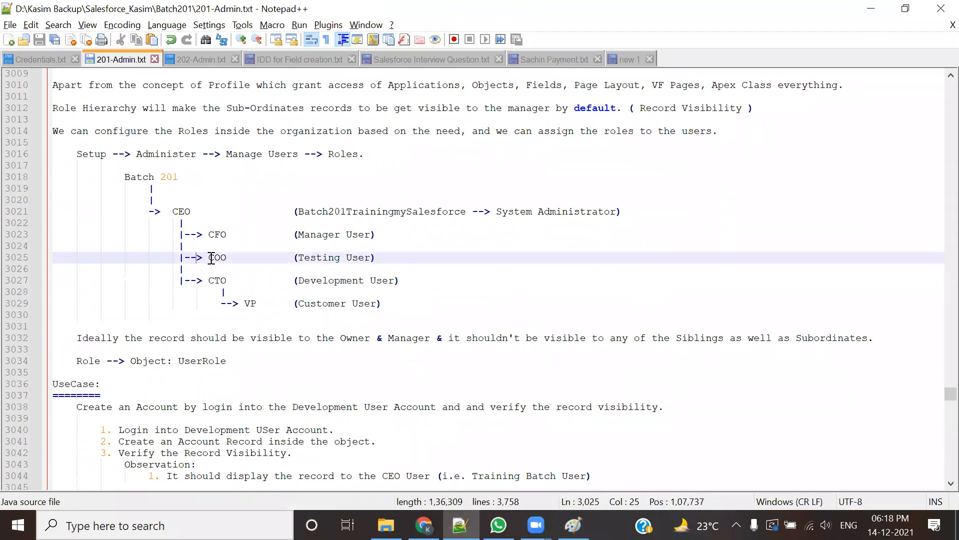
{"action": "left_click_drag", "start_coordinate": [196, 258], "coordinate": [400, 262]}
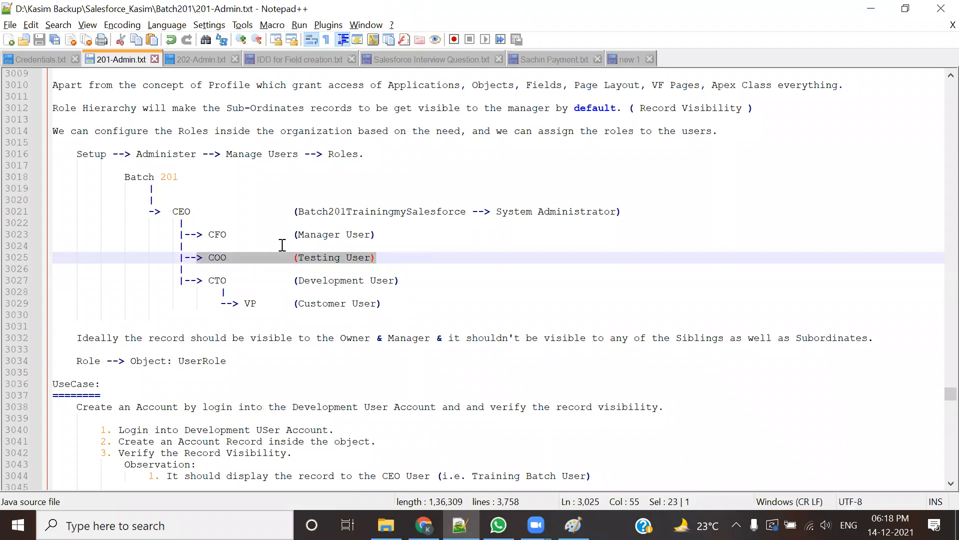
{"action": "left_click_drag", "start_coordinate": [204, 233], "coordinate": [383, 234]}
{"action": "left_click", "coordinate": [420, 294]}
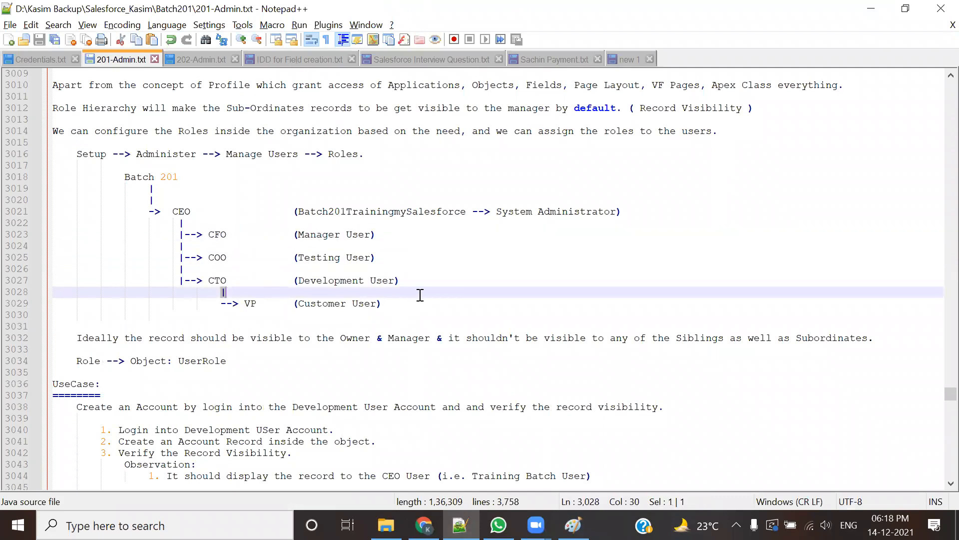
{"action": "left_click_drag", "start_coordinate": [420, 305], "coordinate": [244, 306]}
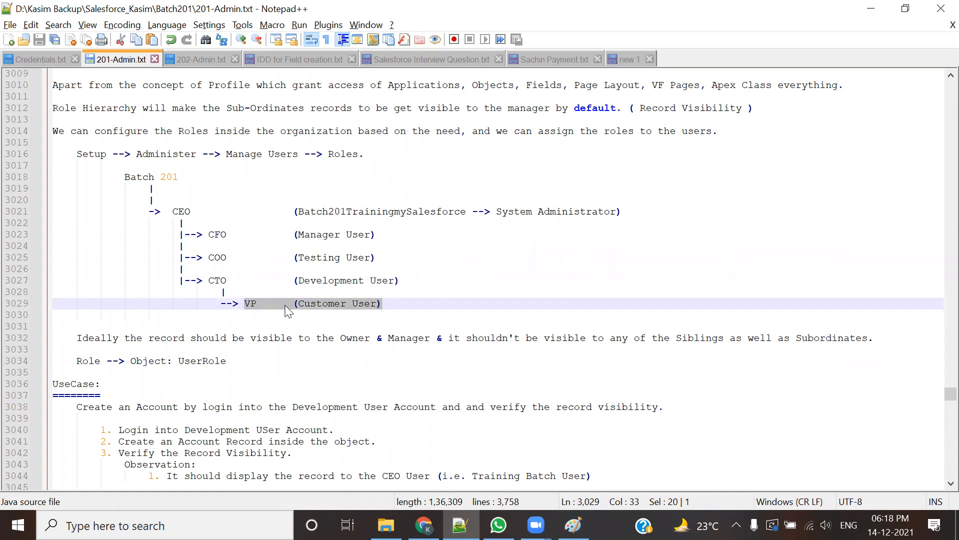
{"action": "left_click_drag", "start_coordinate": [173, 212], "coordinate": [436, 211]}
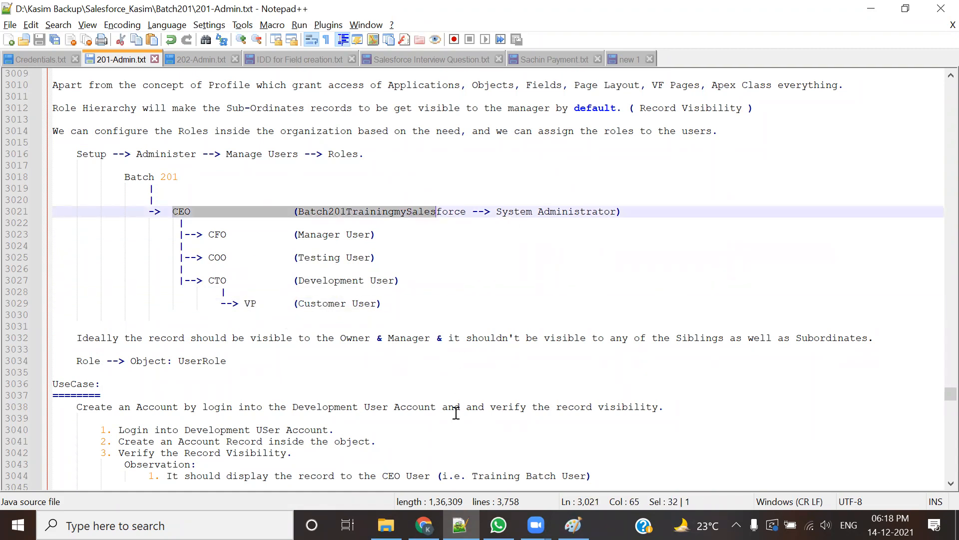
{"action": "left_click", "coordinate": [248, 265]}
Step: Highlight the whole role hierarchy from CEO down to VP Customer User several times
{"action": "left_click_drag", "start_coordinate": [162, 212], "coordinate": [357, 312]}
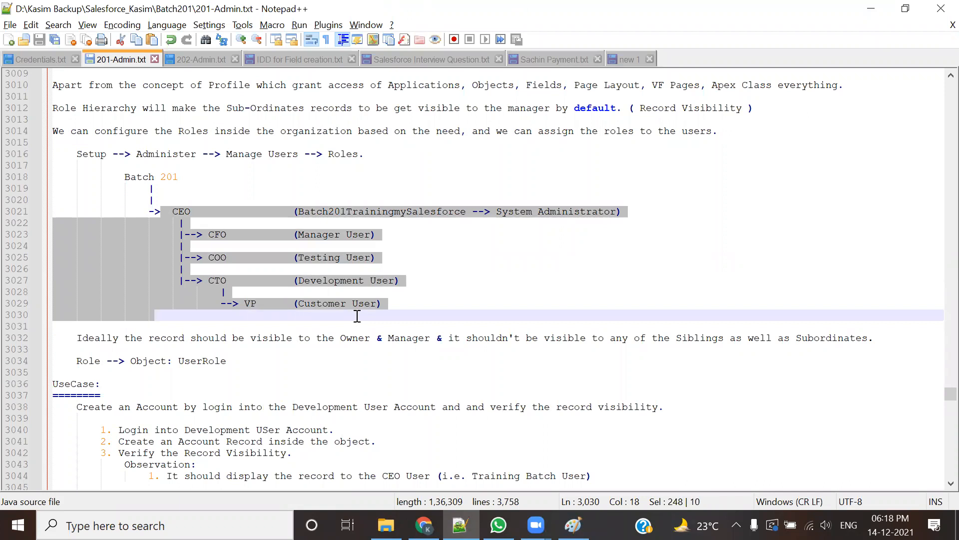
{"action": "left_click", "coordinate": [501, 307]}
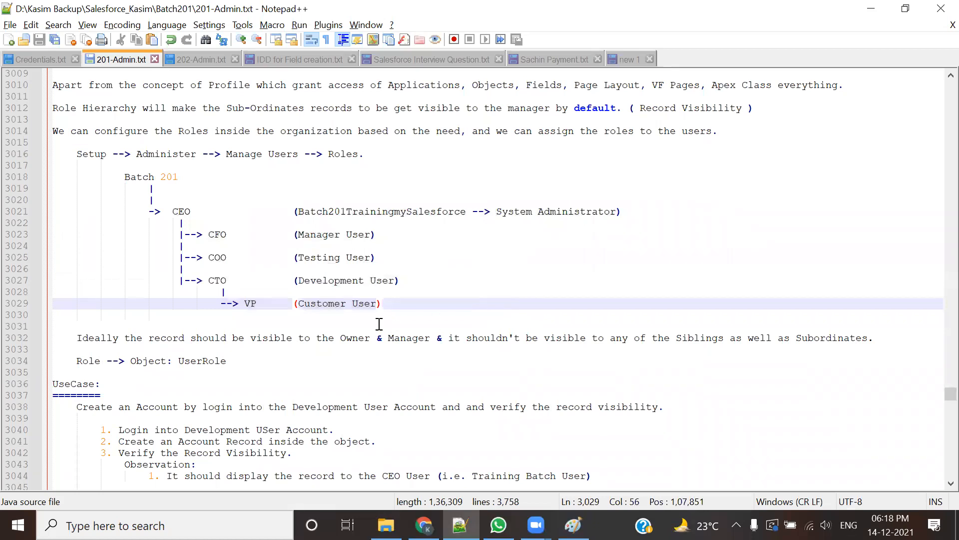
{"action": "left_click_drag", "start_coordinate": [381, 305], "coordinate": [162, 201]}
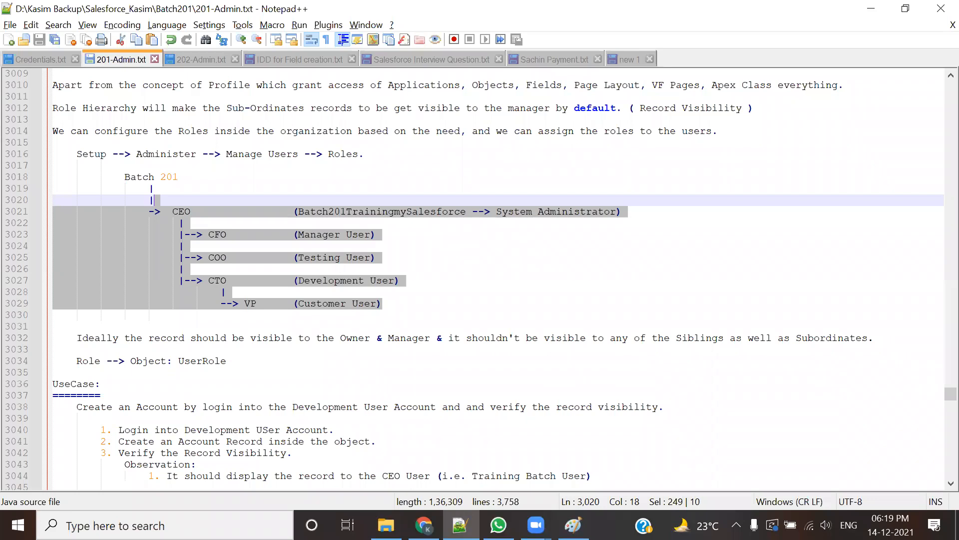
{"action": "left_click", "coordinate": [273, 312]}
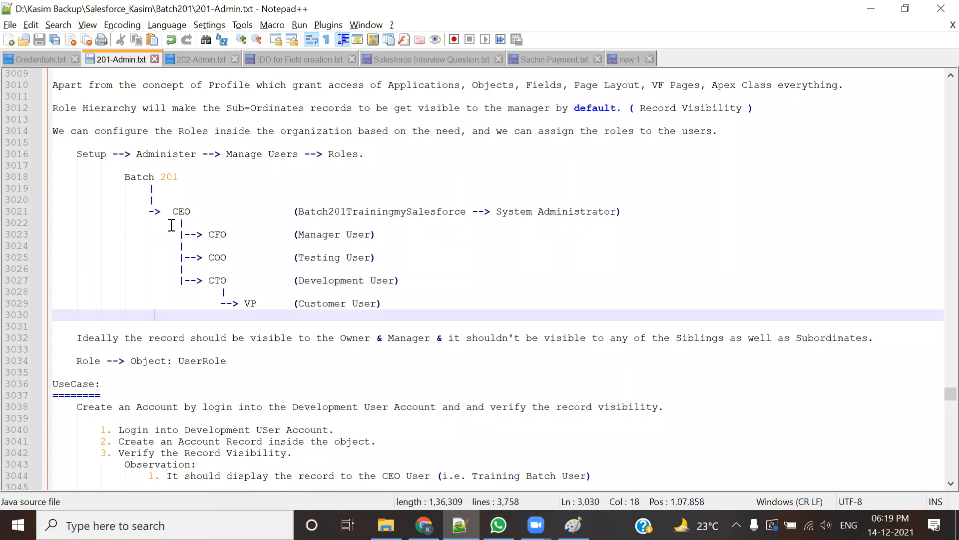
{"action": "left_click_drag", "start_coordinate": [173, 211], "coordinate": [447, 304]}
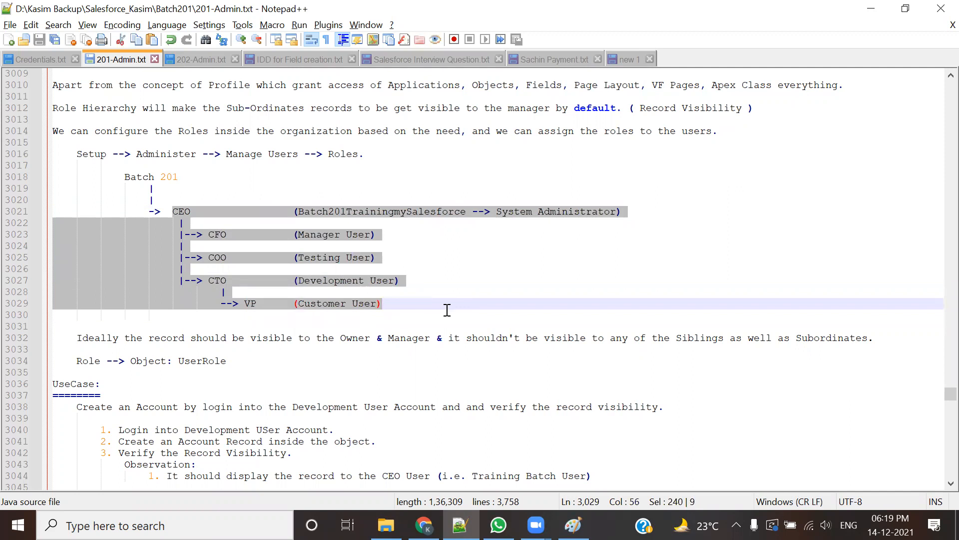
{"action": "left_click", "coordinate": [448, 310]}
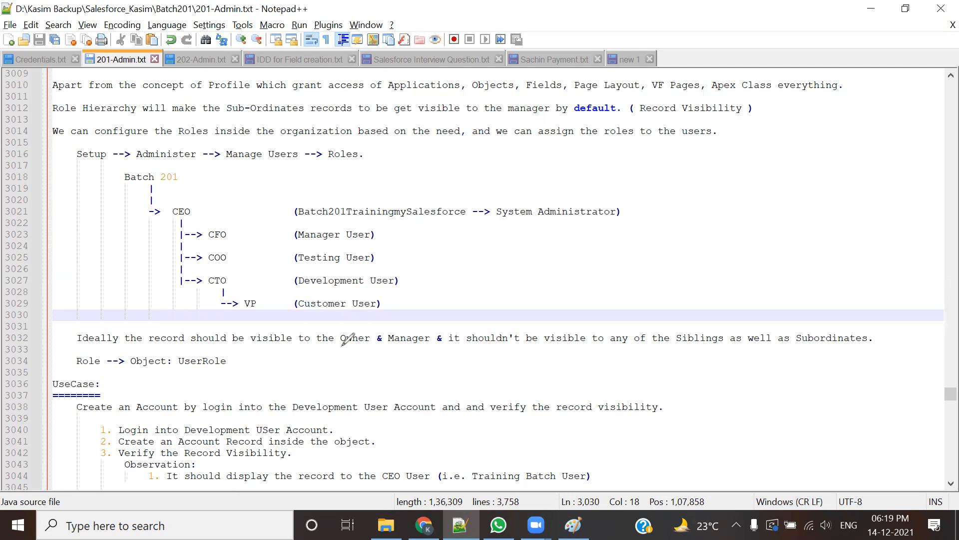
{"action": "left_click", "coordinate": [194, 282]}
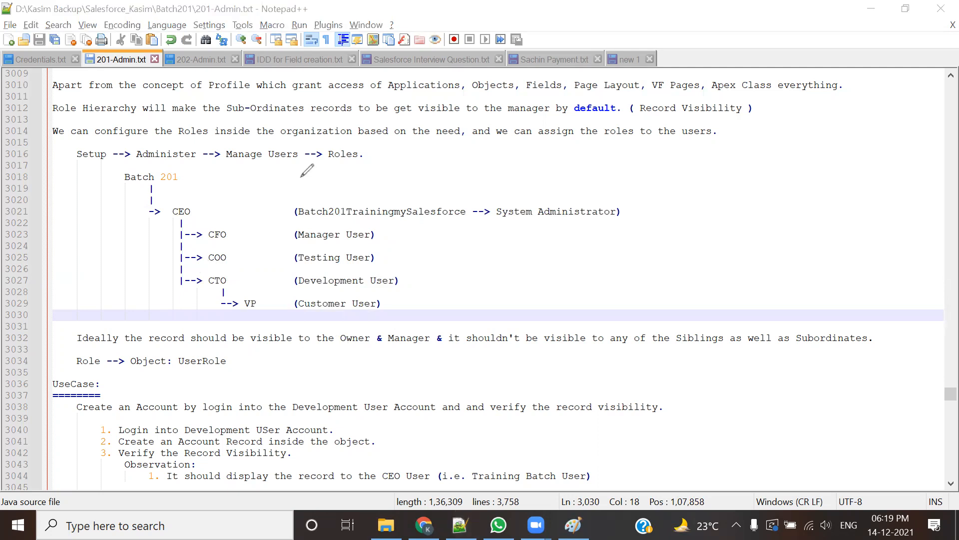
{"action": "left_click_drag", "start_coordinate": [199, 271], "coordinate": [414, 289]}
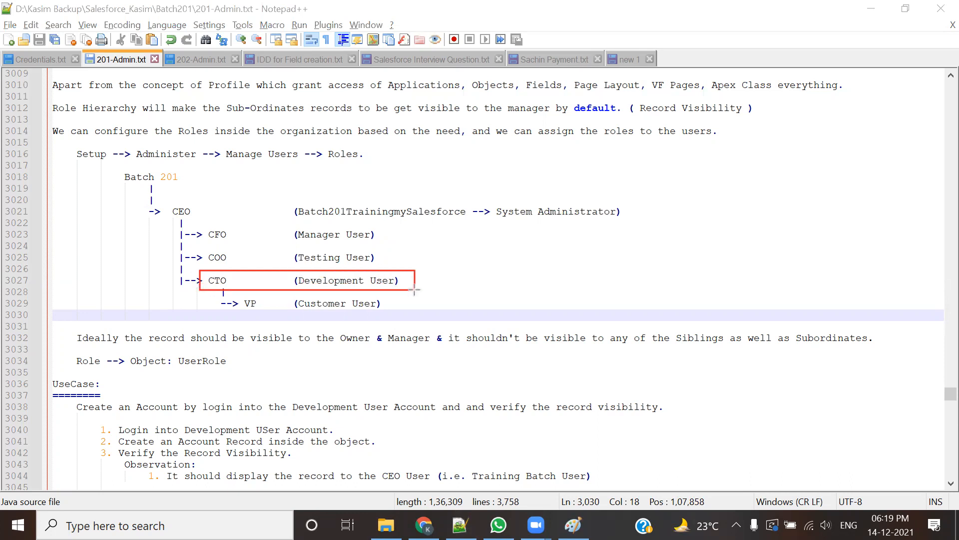
{"action": "mouse_move", "coordinate": [170, 196]}
{"action": "left_mouse_down"}
{"action": "mouse_move", "coordinate": [443, 218]}
{"action": "mouse_move", "coordinate": [640, 221]}
{"action": "left_mouse_up"}
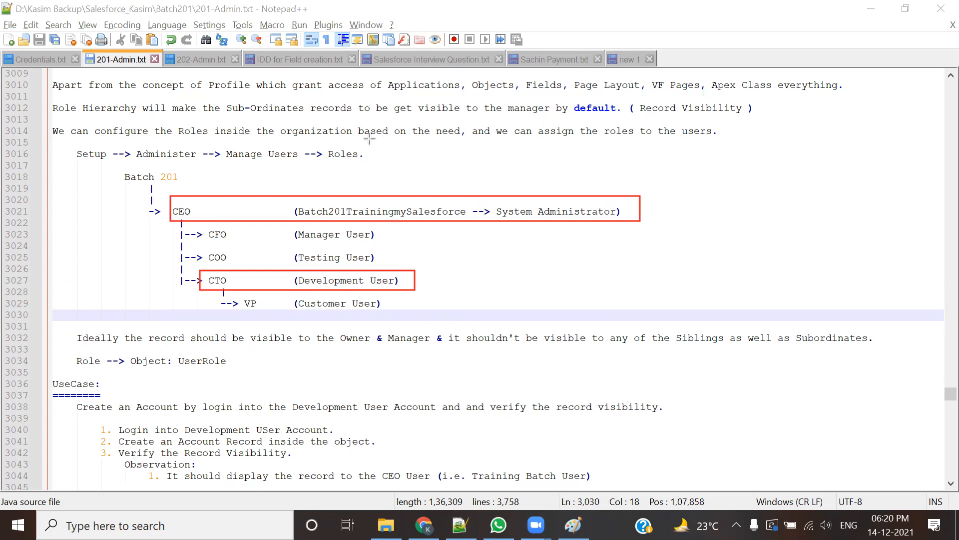
{"action": "left_click_drag", "start_coordinate": [293, 226], "coordinate": [389, 243]}
{"action": "left_click_drag", "start_coordinate": [289, 250], "coordinate": [391, 265]}
{"action": "left_click_drag", "start_coordinate": [297, 295], "coordinate": [389, 317]}
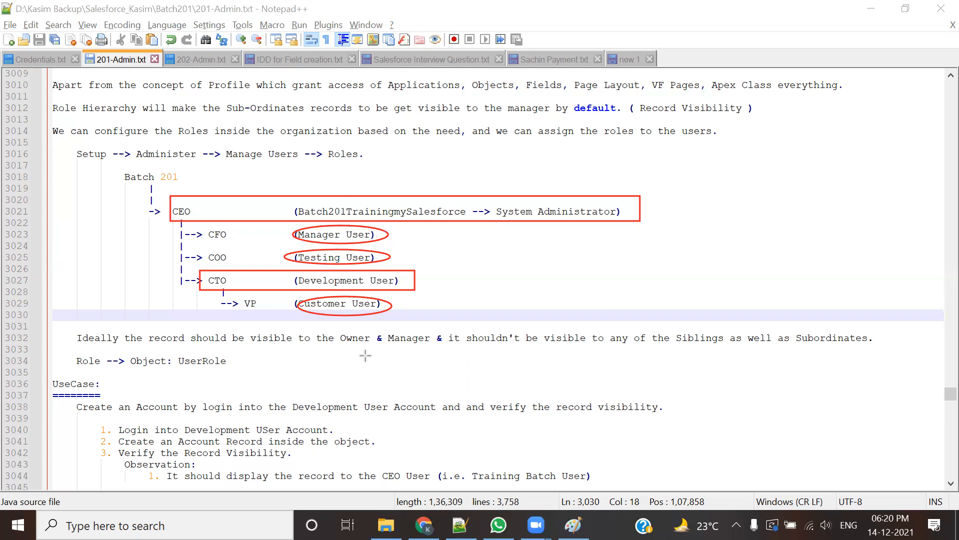
{"action": "right_click", "coordinate": [635, 121]}
{"action": "left_click", "coordinate": [645, 115]}
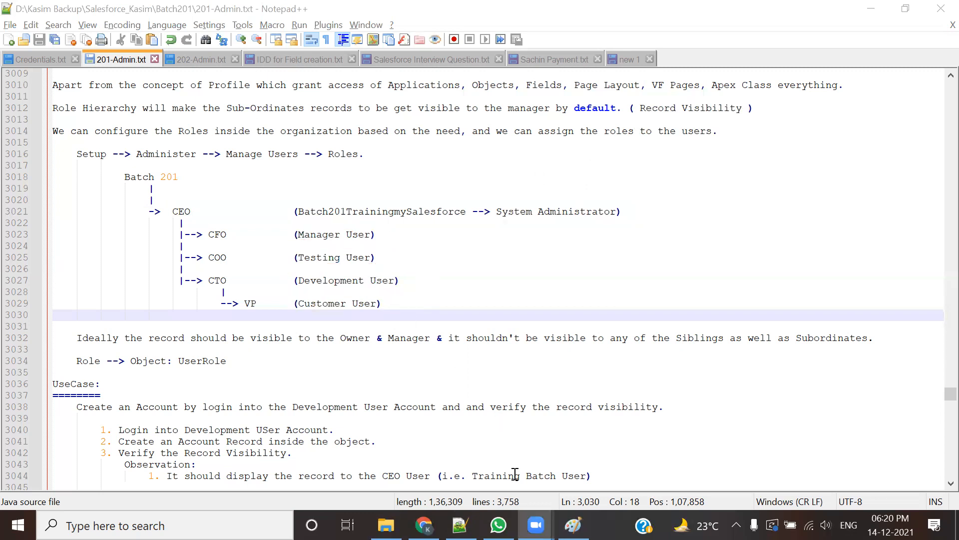
{"action": "left_click", "coordinate": [438, 52]}
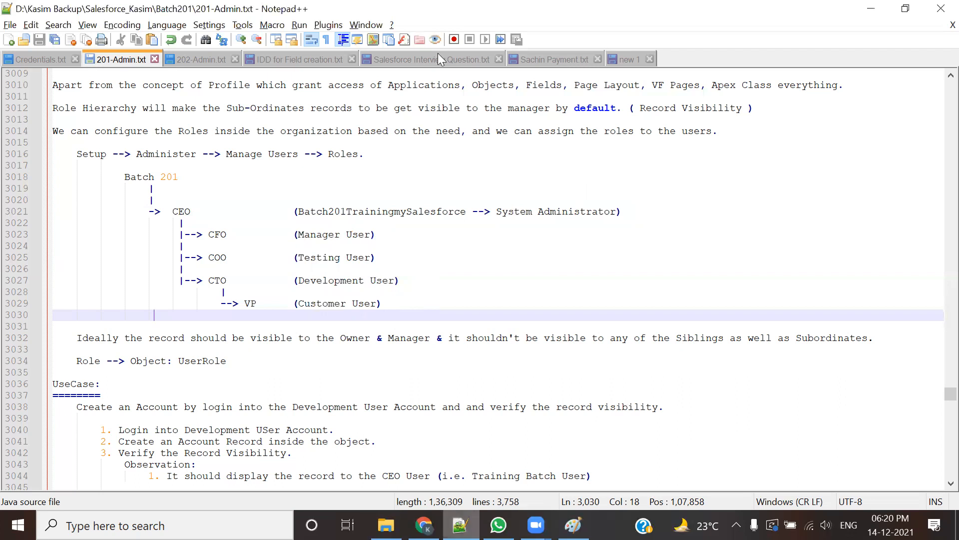
Step: Highlight question 52 on record sharing in Salesforce Interview Question.txt, then show the Paint diagram
{"action": "key", "text": "ctrl+Tab"}
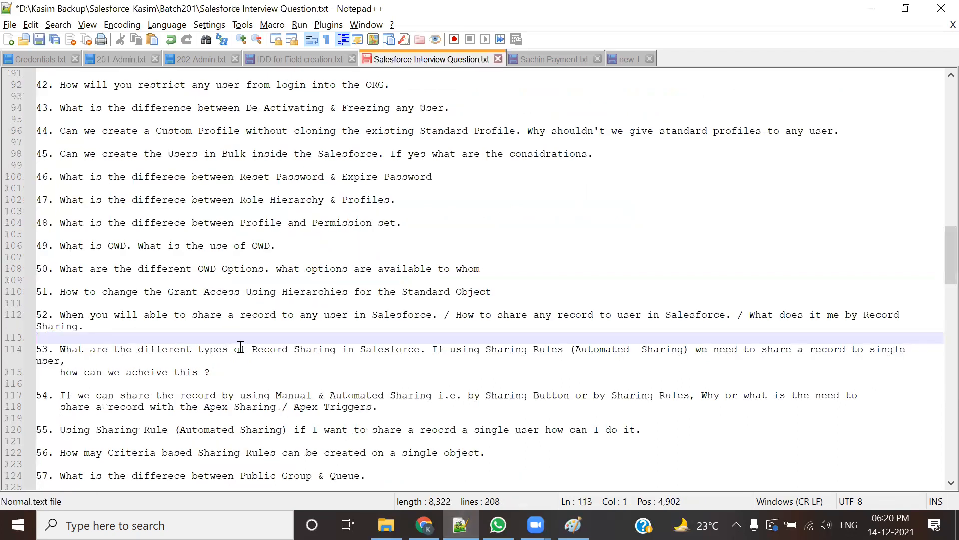
{"action": "left_click_drag", "start_coordinate": [126, 315], "coordinate": [384, 340]}
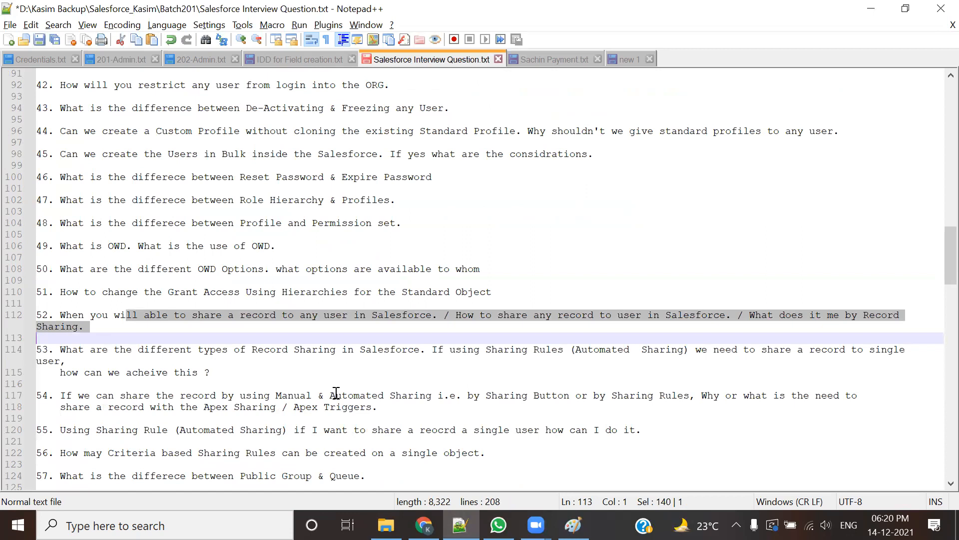
{"action": "left_click", "coordinate": [437, 329]}
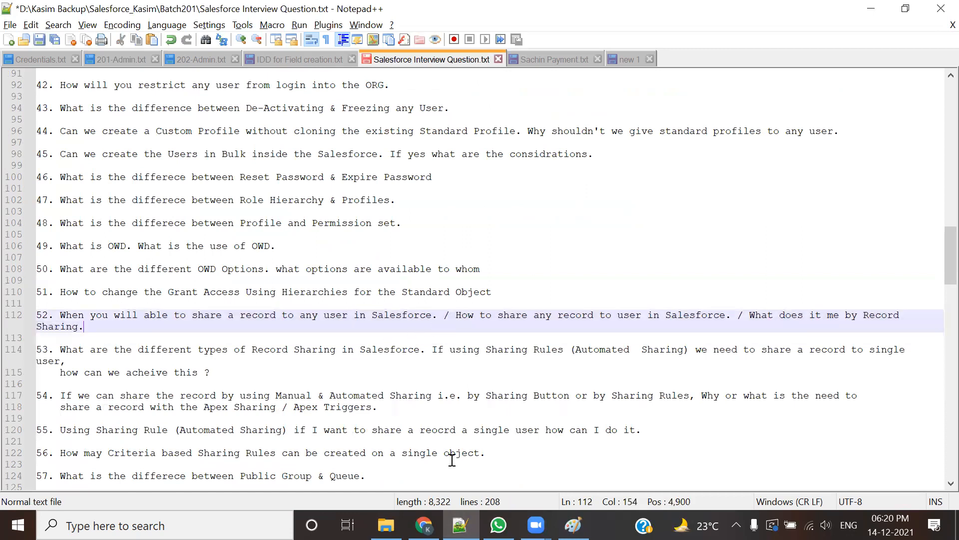
{"action": "key", "text": "alt+Tab"}
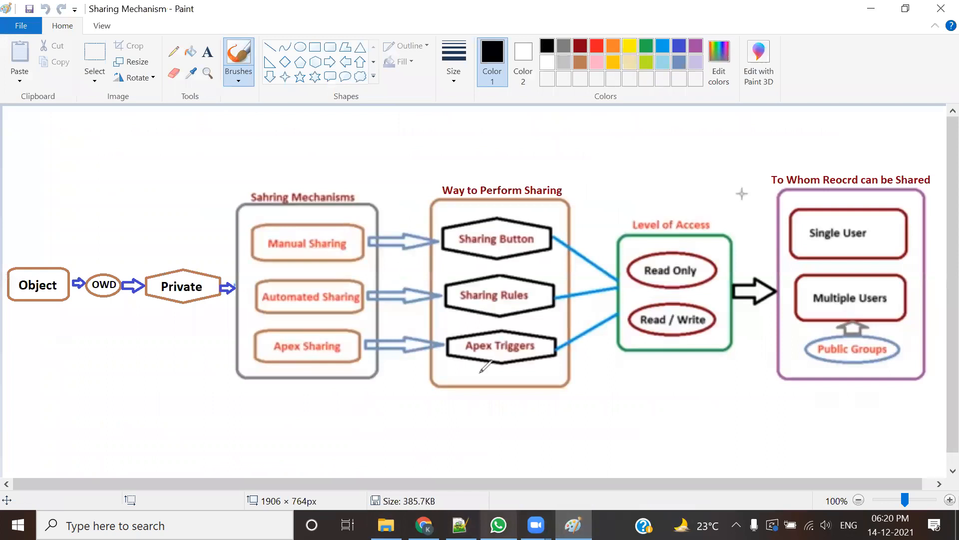
Step: Draw a red underline beneath the Object–OWD–Private row, discarding an initial loop around Sharing Mechanisms
{"action": "left_click_drag", "start_coordinate": [370, 145], "coordinate": [250, 156]}
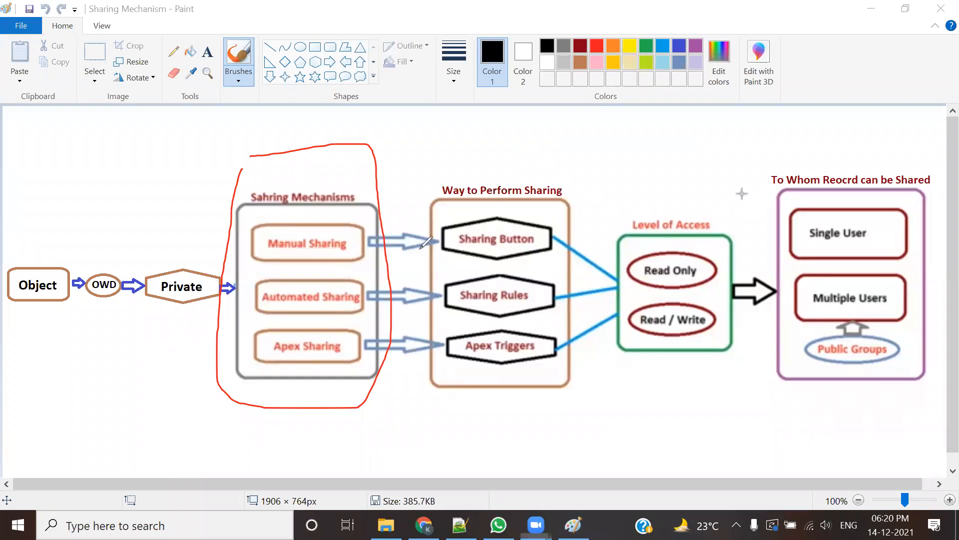
{"action": "key", "text": "ctrl+z"}
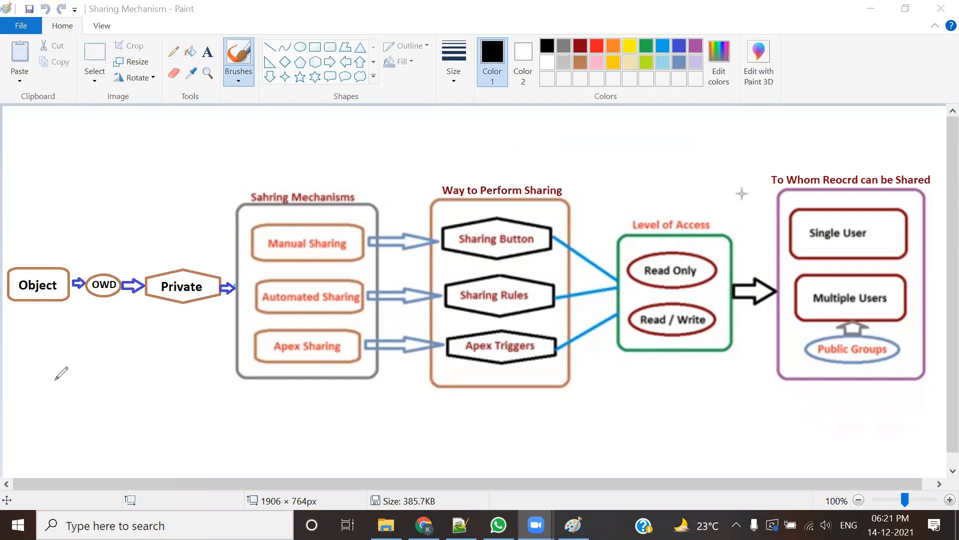
{"action": "left_click_drag", "start_coordinate": [15, 372], "coordinate": [207, 369]}
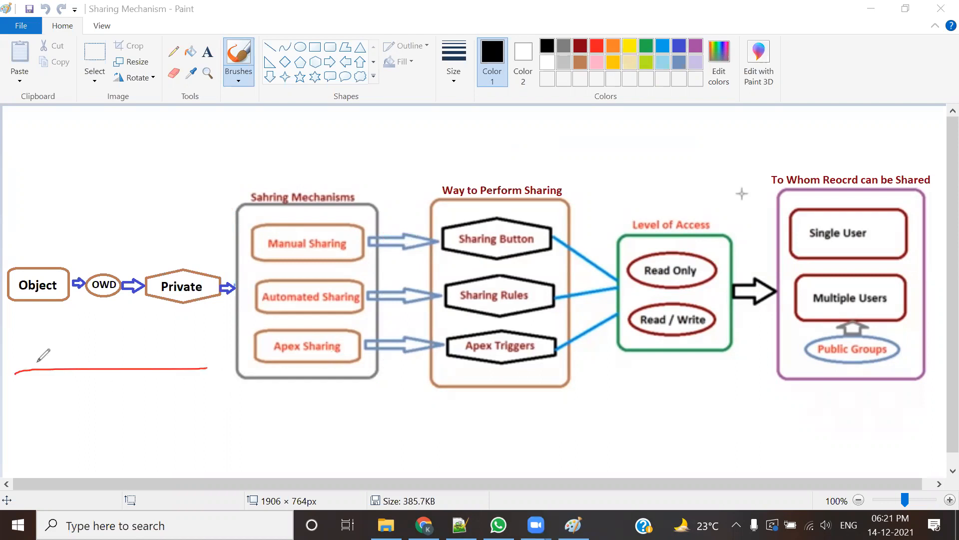
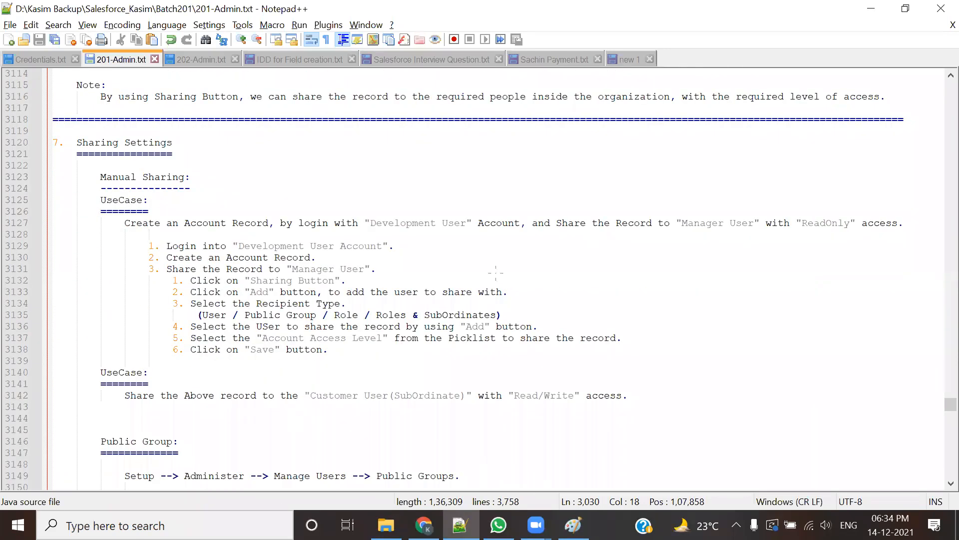
Step: Glance at the Paint sharing diagram, then go from the 201-Admin notes to the Salesforce All Users page
{"action": "key", "text": "alt+Tab"}
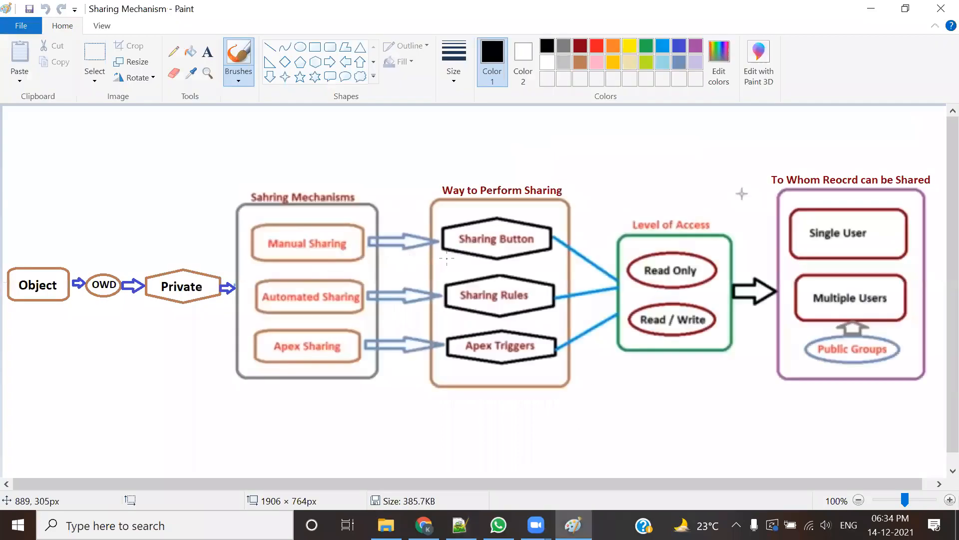
{"action": "key", "text": "alt+Tab"}
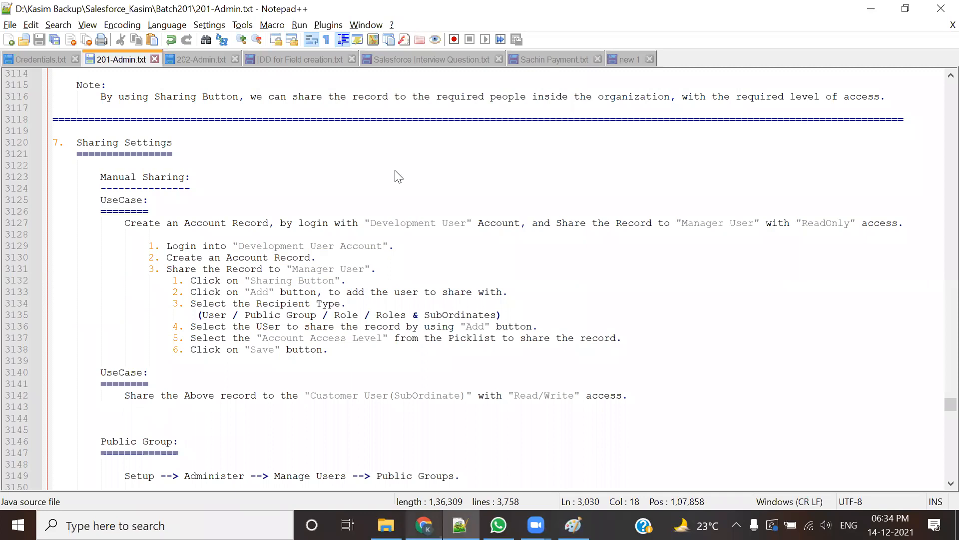
{"action": "key", "text": "alt+Tab"}
{"action": "scroll", "coordinate": [115, 370], "scroll_direction": "down", "scroll_amount": 3}
Step: From Manage Users > Users, log in as the Development user, view Development User Record 1, and log out
{"action": "left_click", "coordinate": [19, 329]}
{"action": "left_click", "coordinate": [46, 346]}
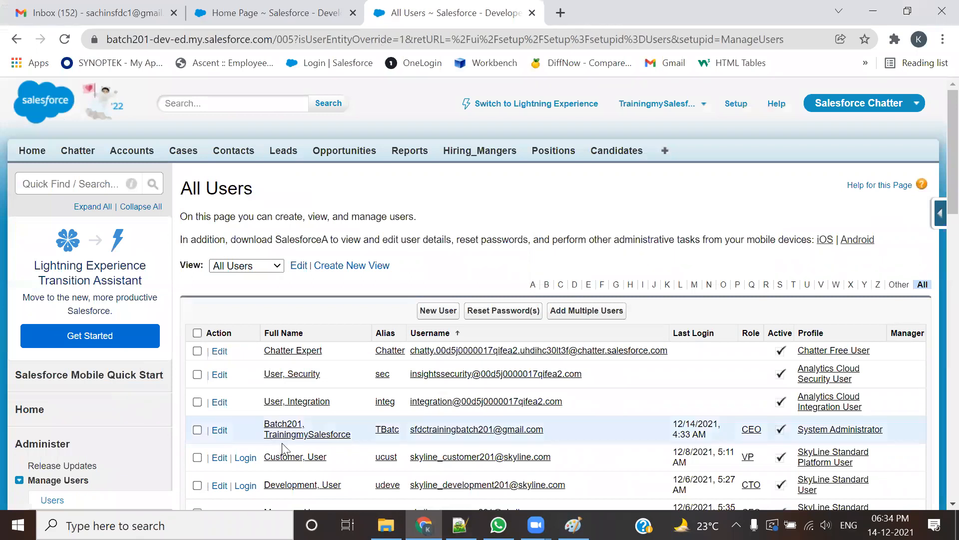
{"action": "scroll", "coordinate": [290, 449], "scroll_direction": "down", "scroll_amount": 4}
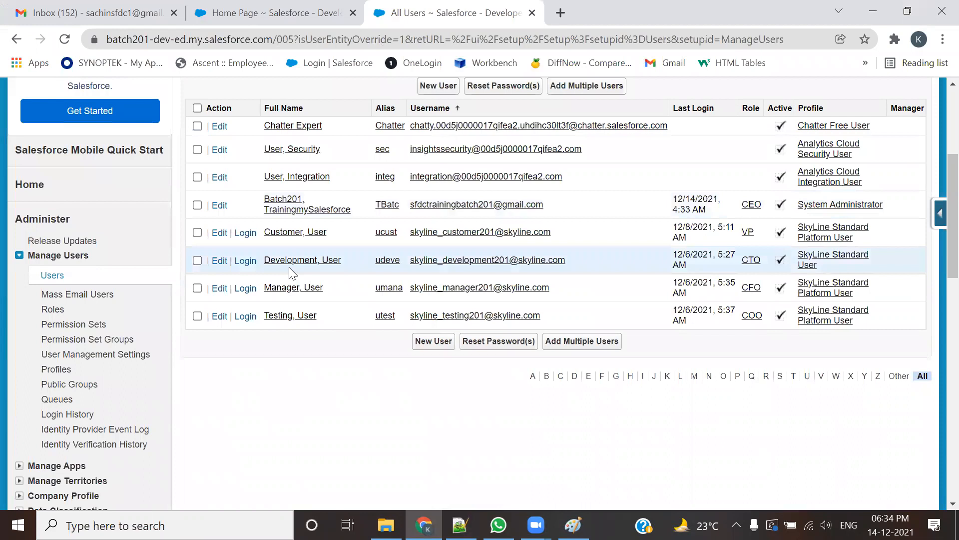
{"action": "left_click", "coordinate": [248, 262]}
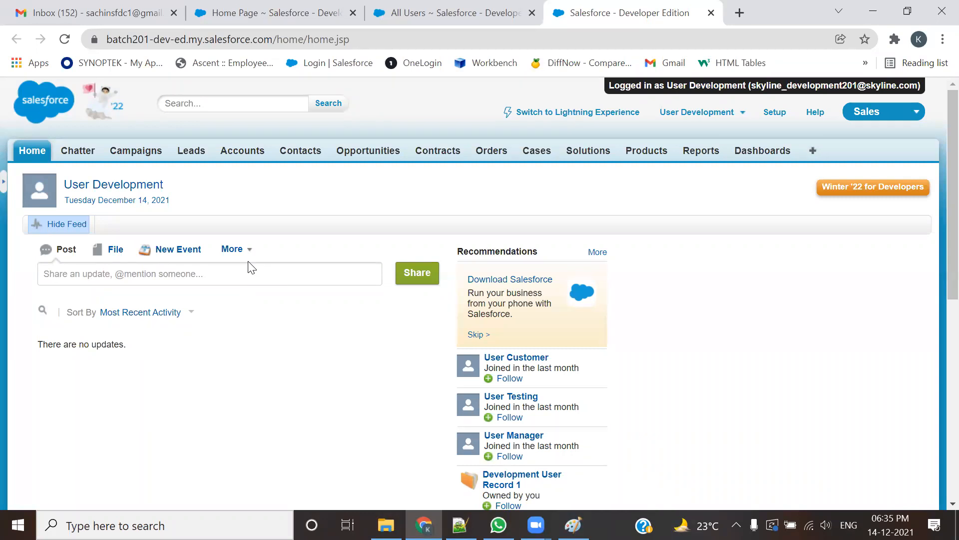
{"action": "left_click", "coordinate": [252, 152]}
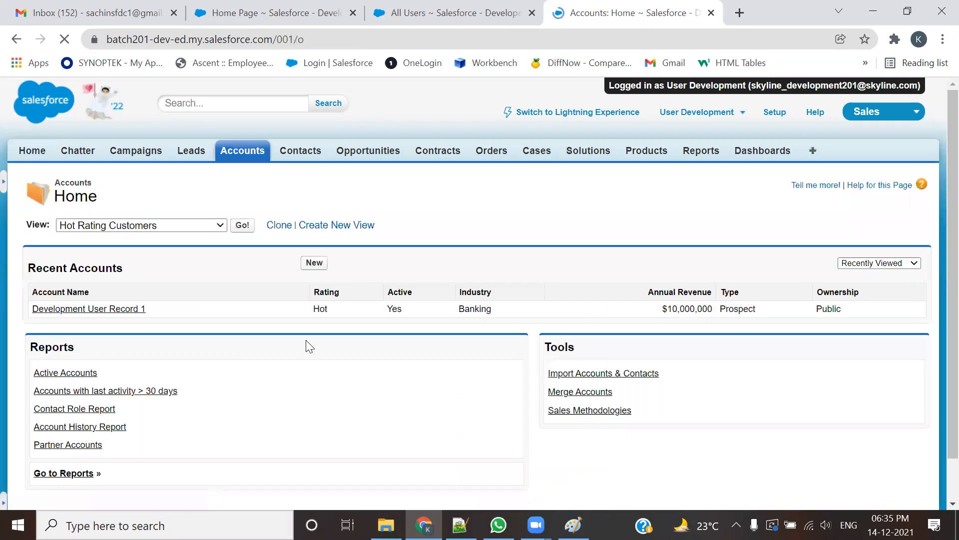
{"action": "left_click", "coordinate": [123, 315]}
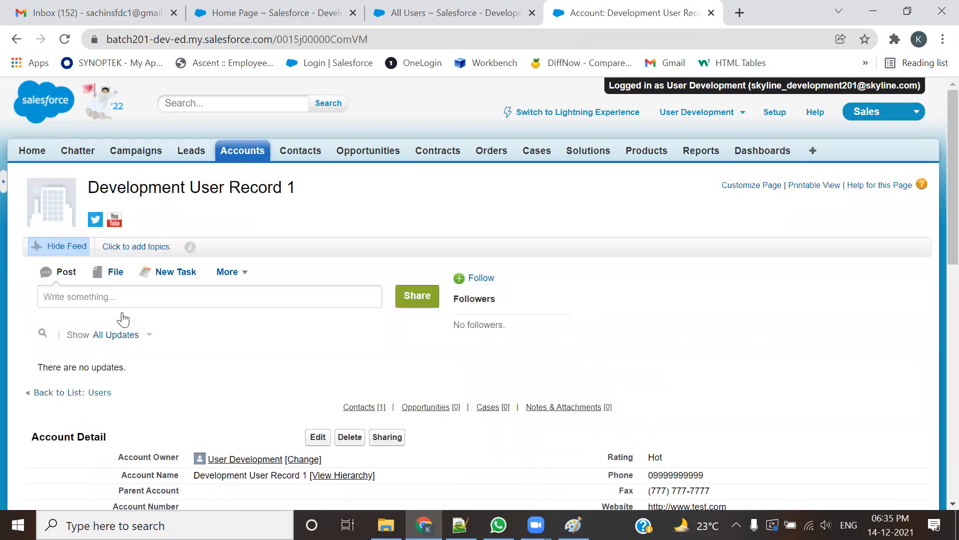
{"action": "scroll", "coordinate": [124, 318], "scroll_direction": "down", "scroll_amount": 1}
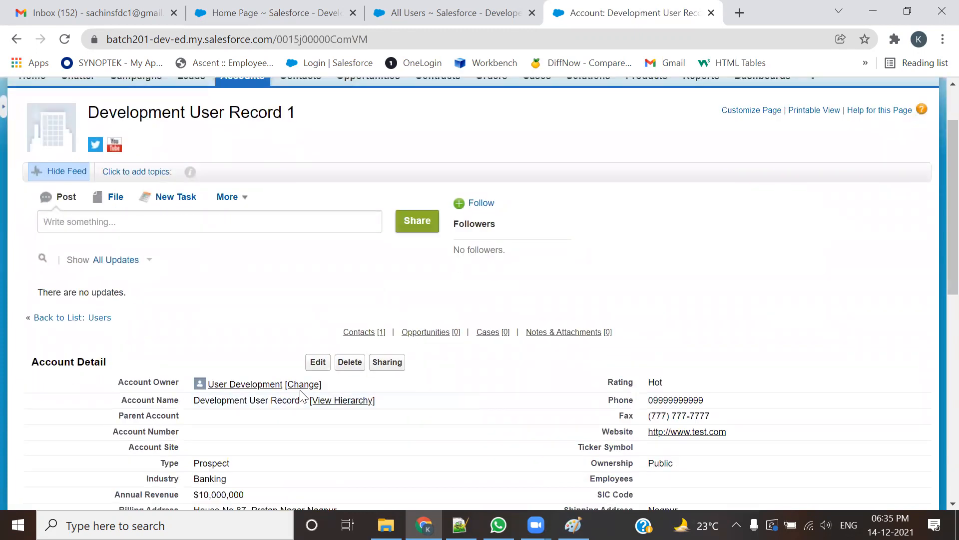
{"action": "scroll", "coordinate": [481, 303], "scroll_direction": "up", "scroll_amount": 1}
{"action": "left_click", "coordinate": [715, 115]}
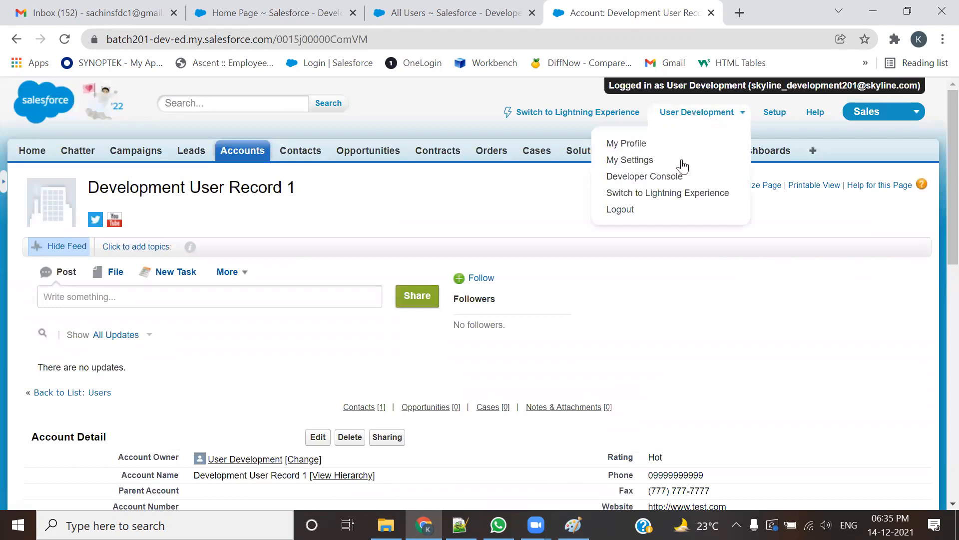
{"action": "left_click", "coordinate": [630, 211]}
Step: Close the leftover tabs, reopen Development User Record 1 as admin, then close its tab
{"action": "left_click", "coordinate": [532, 13]}
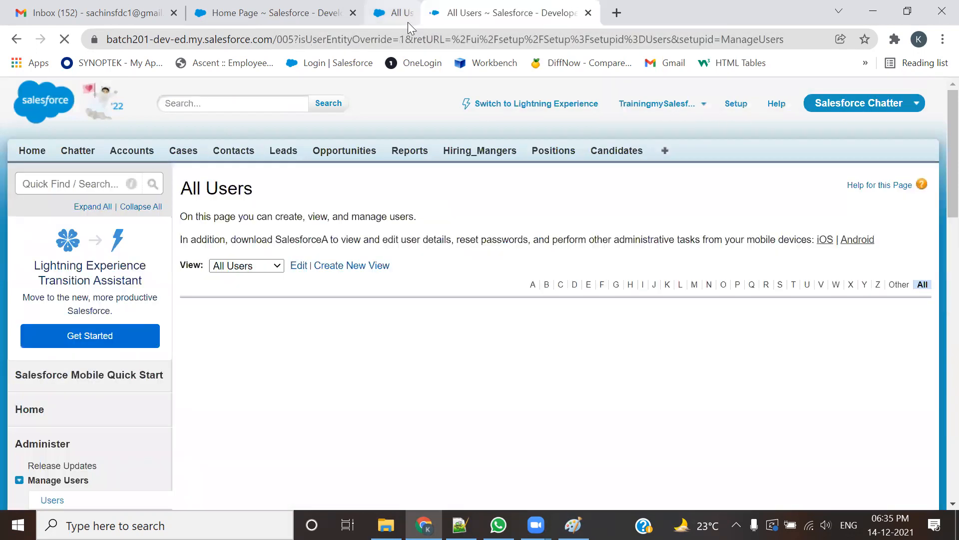
{"action": "left_click", "coordinate": [352, 12]}
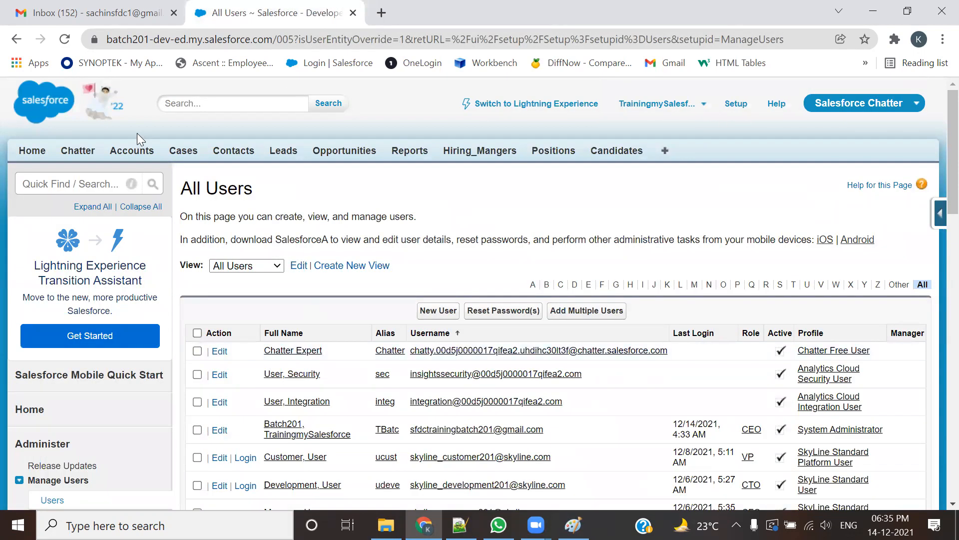
{"action": "left_click", "coordinate": [128, 154], "text": "ctrl"}
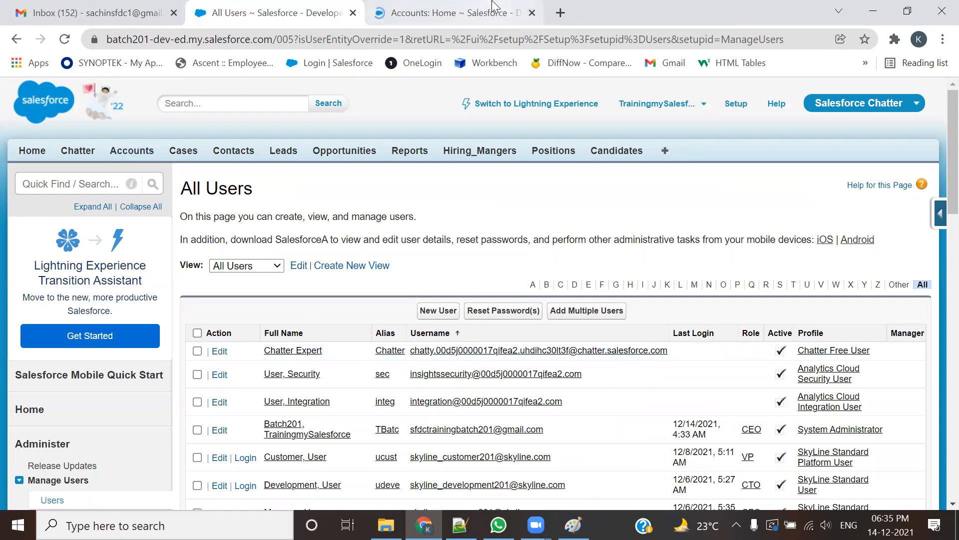
{"action": "left_click", "coordinate": [493, 6]}
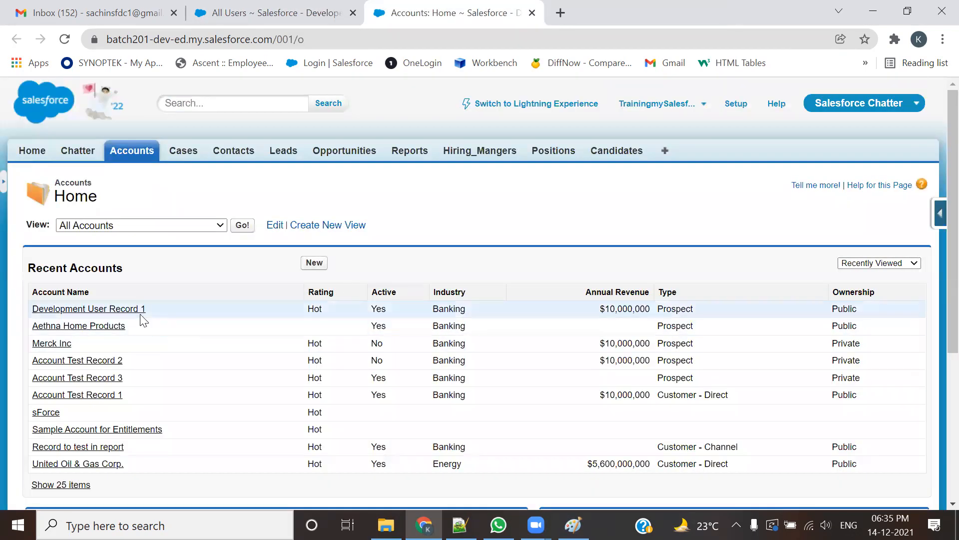
{"action": "left_click", "coordinate": [135, 311]}
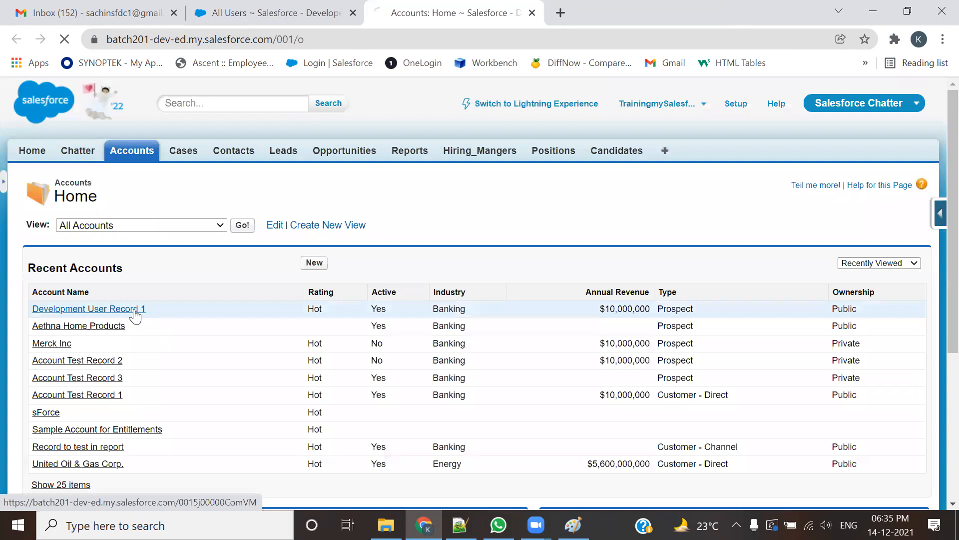
{"action": "scroll", "coordinate": [145, 319], "scroll_direction": "down", "scroll_amount": 3}
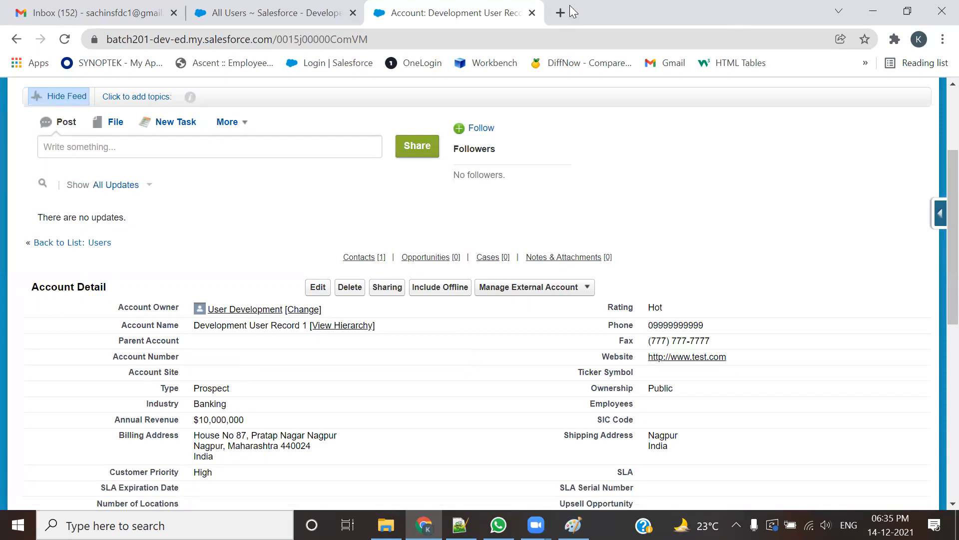
{"action": "left_click", "coordinate": [531, 13]}
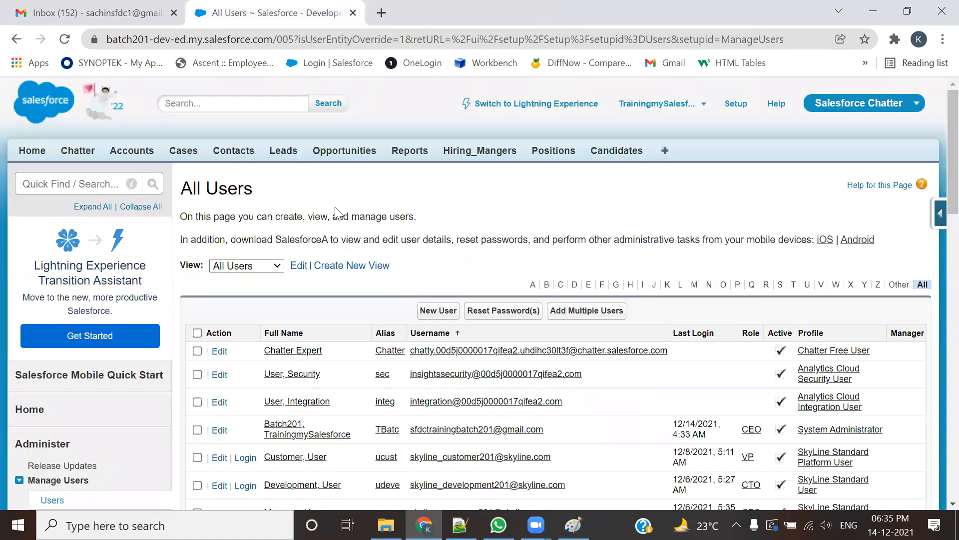
{"action": "scroll", "coordinate": [330, 280], "scroll_direction": "down", "scroll_amount": 3}
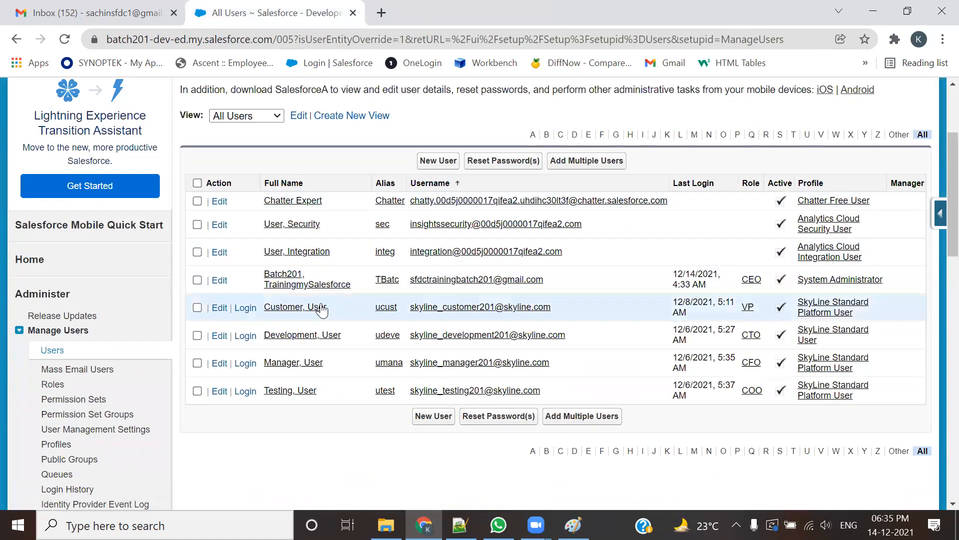
Step: Log in as the Customer user, list all accounts they can see, then log out
{"action": "left_click", "coordinate": [245, 307]}
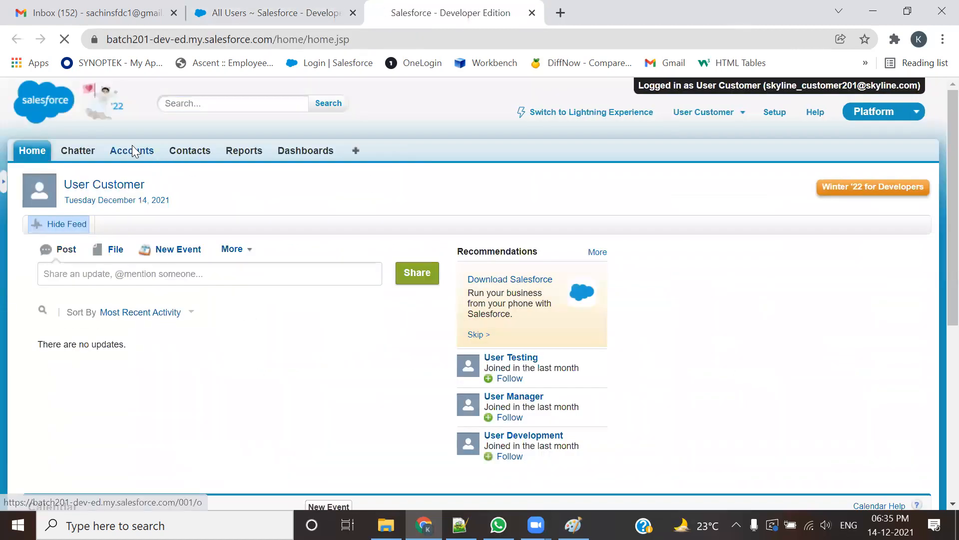
{"action": "left_click", "coordinate": [132, 150]}
{"action": "left_click", "coordinate": [242, 226]}
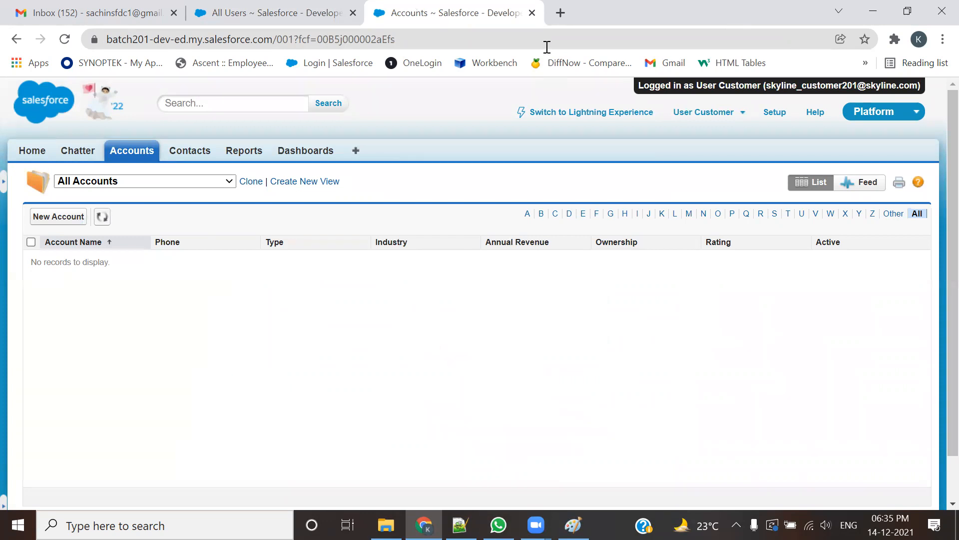
{"action": "left_click", "coordinate": [741, 113]}
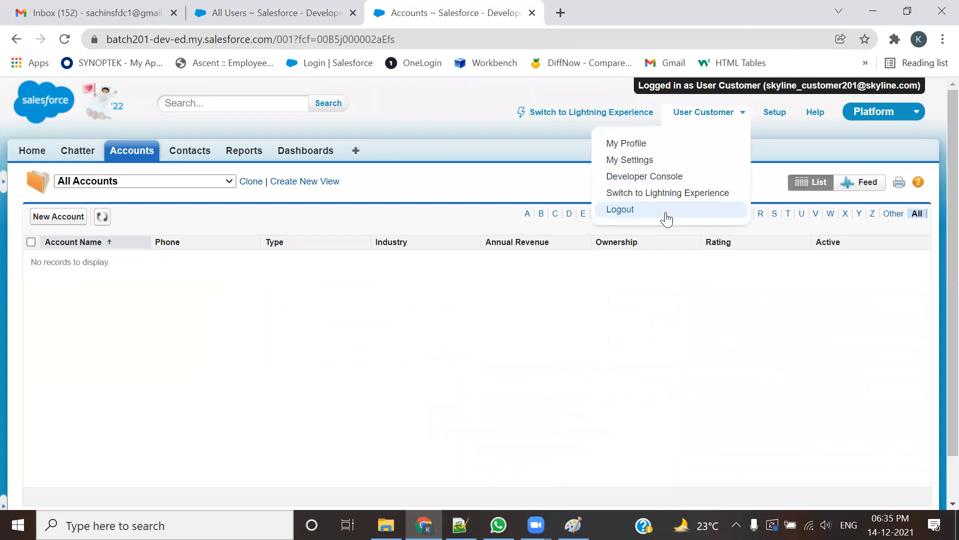
{"action": "left_click", "coordinate": [666, 218]}
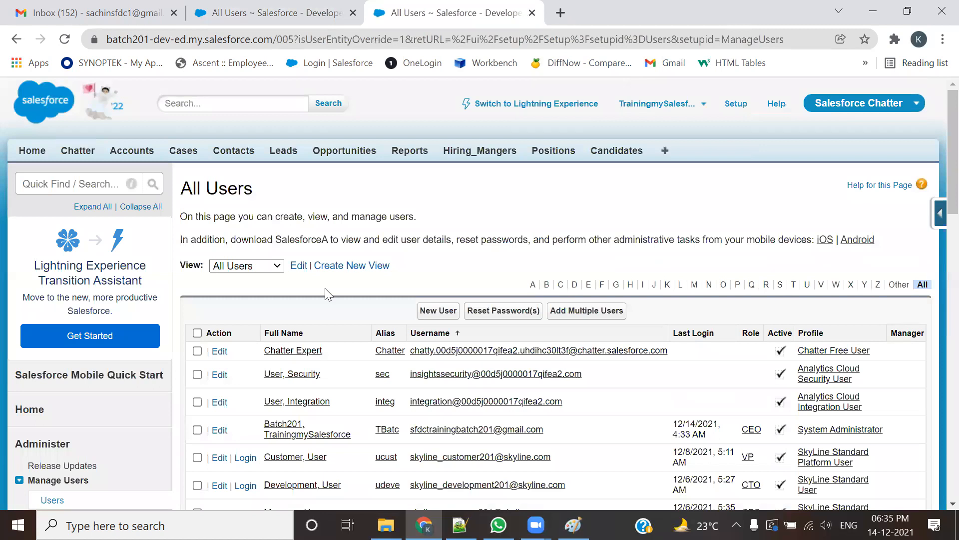
{"action": "left_click", "coordinate": [532, 12]}
{"action": "scroll", "coordinate": [299, 266], "scroll_direction": "down", "scroll_amount": 5}
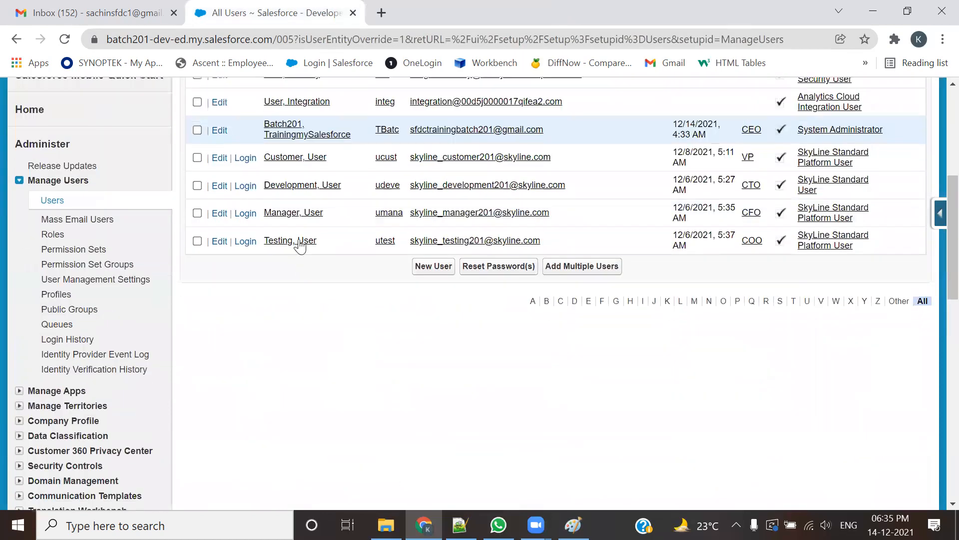
Step: Log in as the Manager user, list all their visible accounts, then log out
{"action": "left_click", "coordinate": [247, 214]}
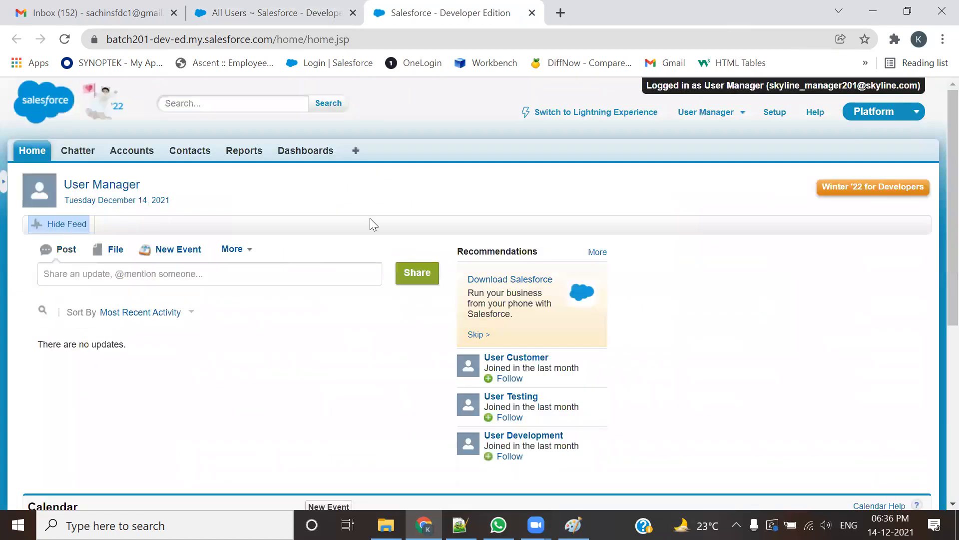
{"action": "left_click", "coordinate": [132, 152]}
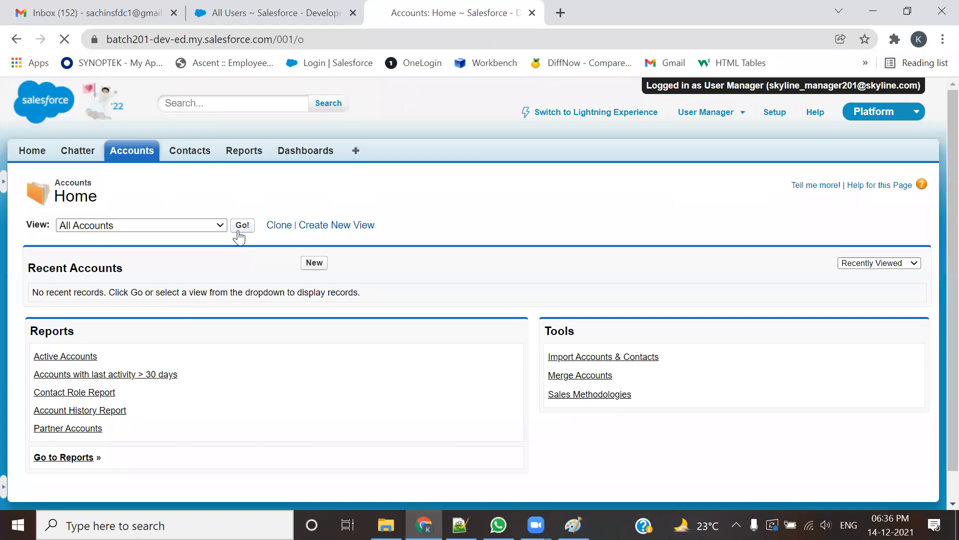
{"action": "left_click", "coordinate": [238, 230]}
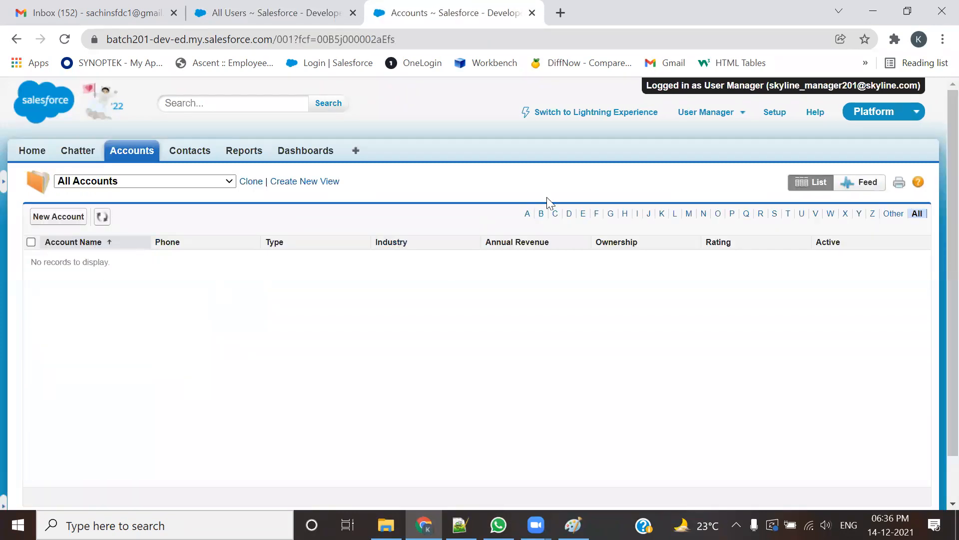
{"action": "left_click", "coordinate": [727, 113]}
{"action": "left_click", "coordinate": [628, 219]}
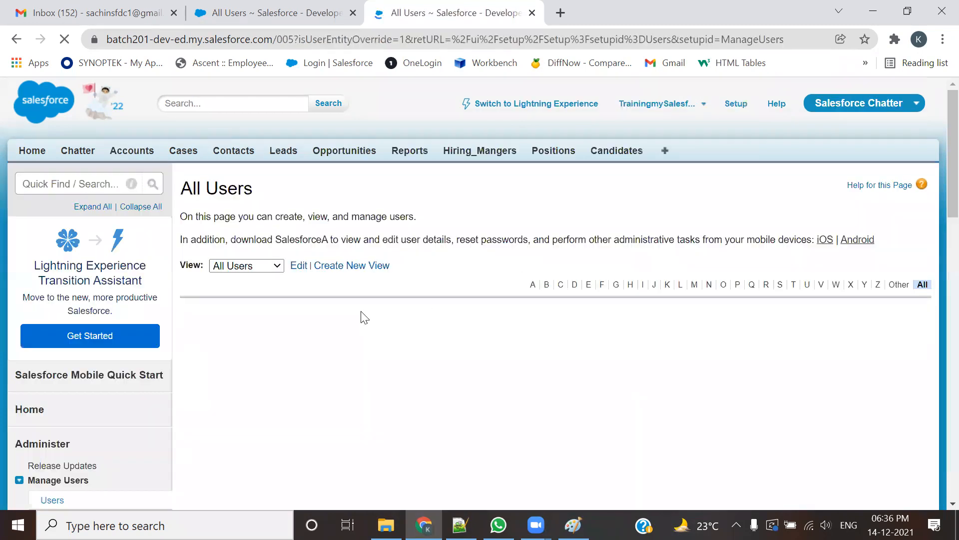
{"action": "scroll", "coordinate": [360, 340], "scroll_direction": "down", "scroll_amount": 3}
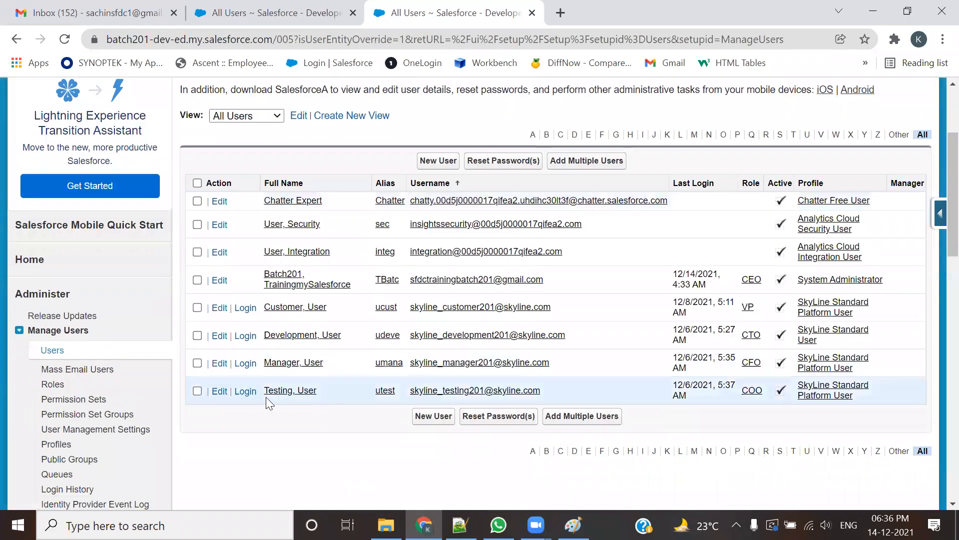
Step: Log in as the Testing user, list their visible accounts, log out, and return to the notes
{"action": "left_click", "coordinate": [244, 391]}
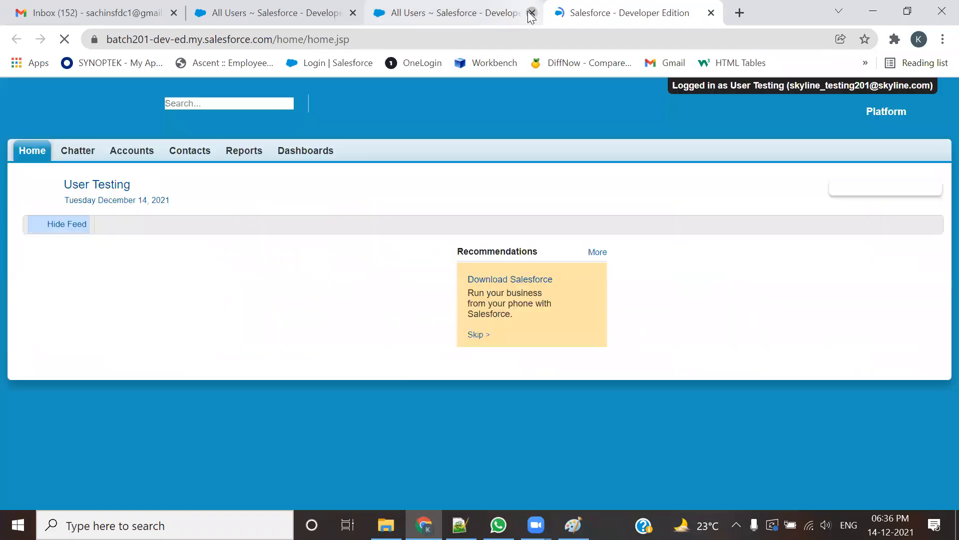
{"action": "left_click", "coordinate": [532, 14]}
{"action": "left_click", "coordinate": [352, 14]}
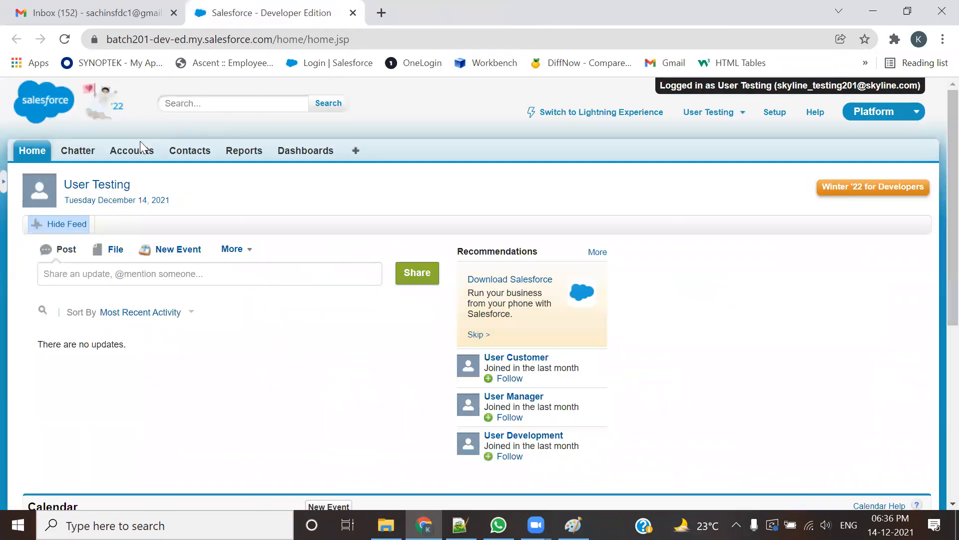
{"action": "left_click", "coordinate": [131, 150]}
{"action": "left_click", "coordinate": [242, 226]}
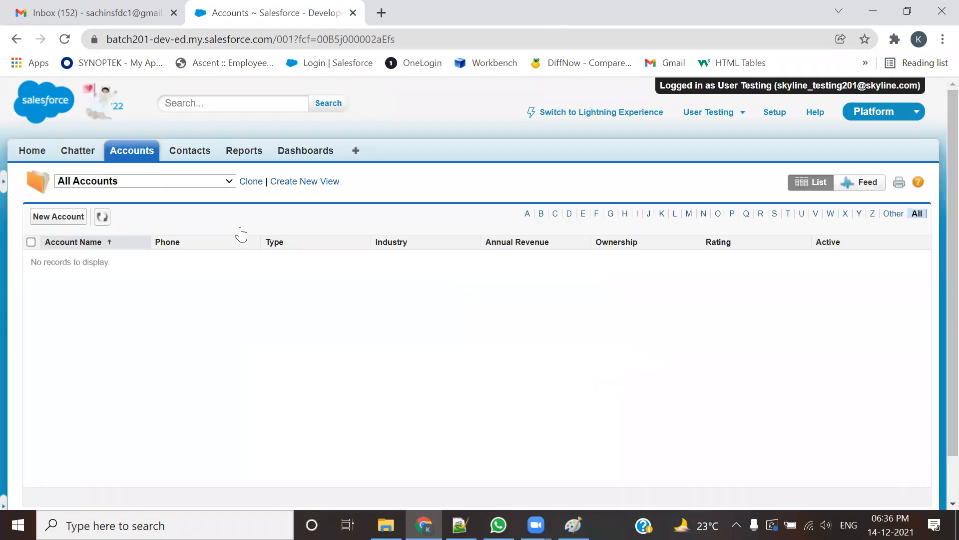
{"action": "left_click", "coordinate": [735, 109]}
{"action": "left_click", "coordinate": [628, 215]}
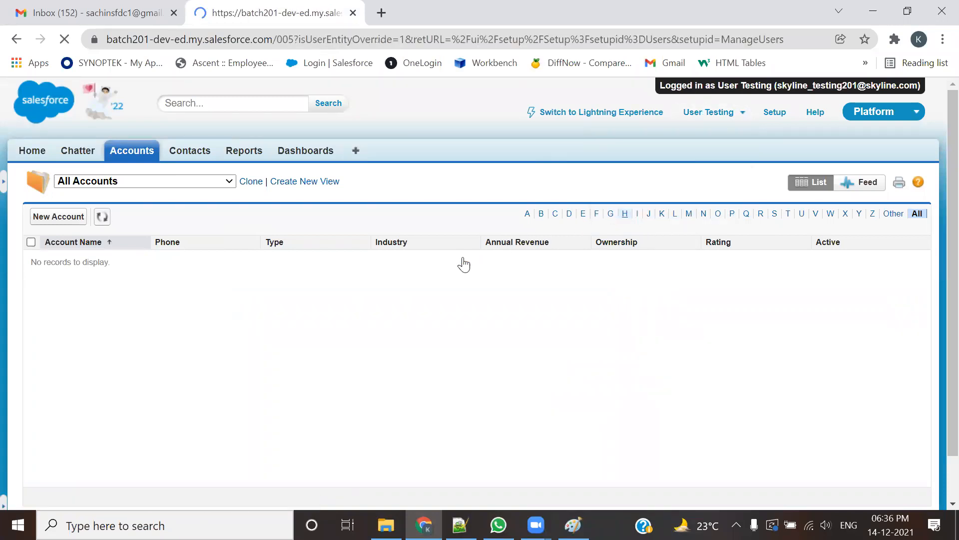
{"action": "scroll", "coordinate": [456, 259], "scroll_direction": "down", "scroll_amount": 3}
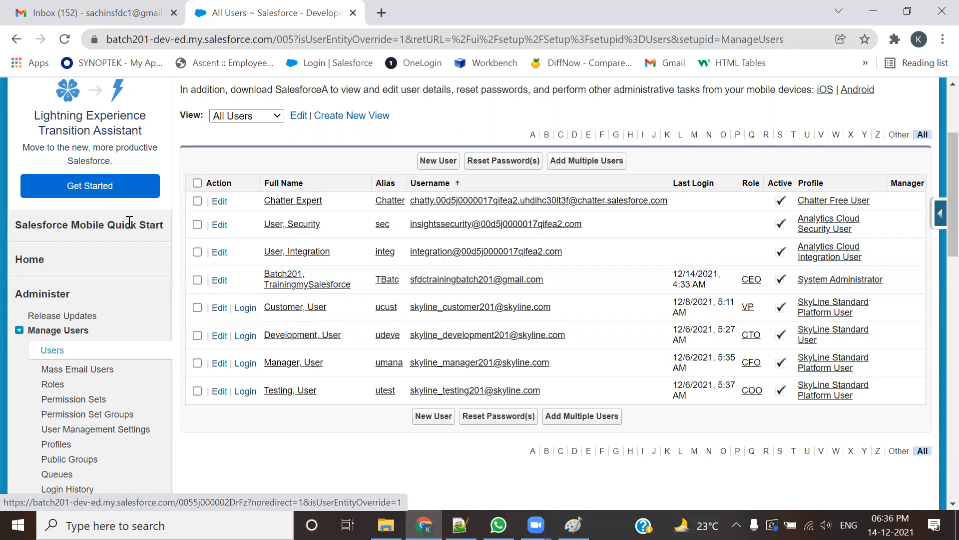
{"action": "key", "text": "alt+Tab"}
Step: Delete the word 'Account' after 'Development User' on line 3127 of the use case
{"action": "left_click_drag", "start_coordinate": [125, 222], "coordinate": [455, 229]}
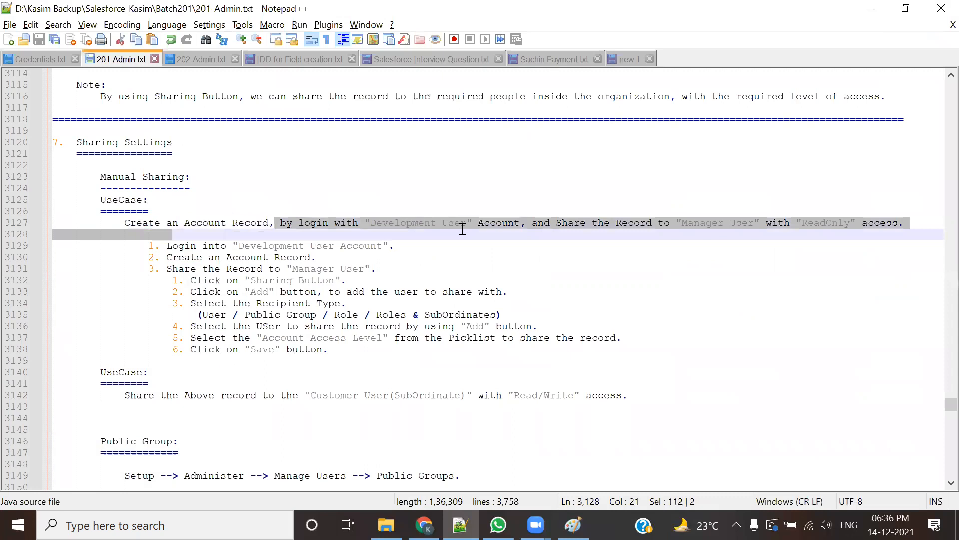
{"action": "left_click", "coordinate": [480, 257]}
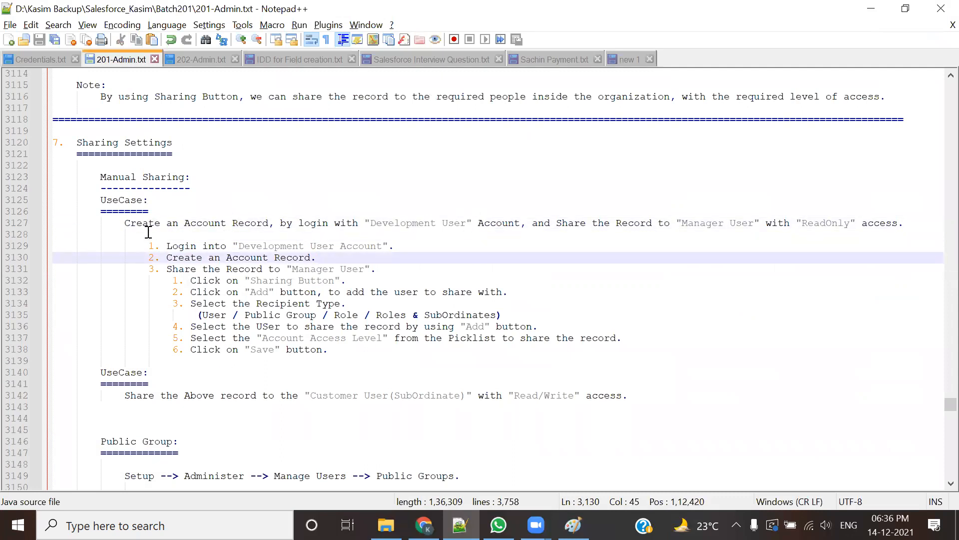
{"action": "left_click_drag", "start_coordinate": [124, 223], "coordinate": [502, 226]}
{"action": "left_click", "coordinate": [508, 242]}
{"action": "left_click", "coordinate": [518, 223]}
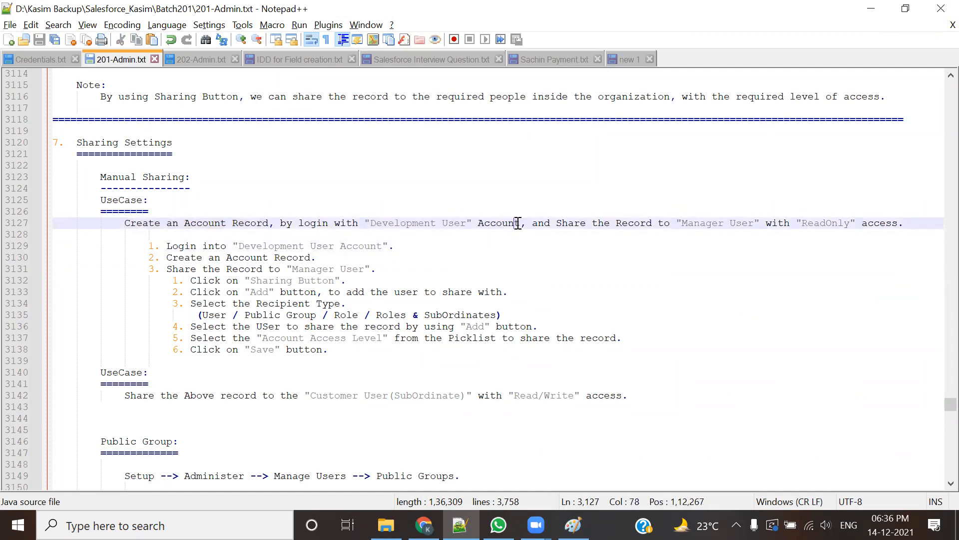
{"action": "key", "text": "BackSpace"}
{"action": "key", "text": "BackSpace"}
{"action": "key", "text": "BackSpace"}
{"action": "key", "text": "BackSpace"}
{"action": "key", "text": "BackSpace"}
{"action": "key", "text": "BackSpace"}
{"action": "key", "text": "BackSpace"}
{"action": "key", "text": "BackSpace"}
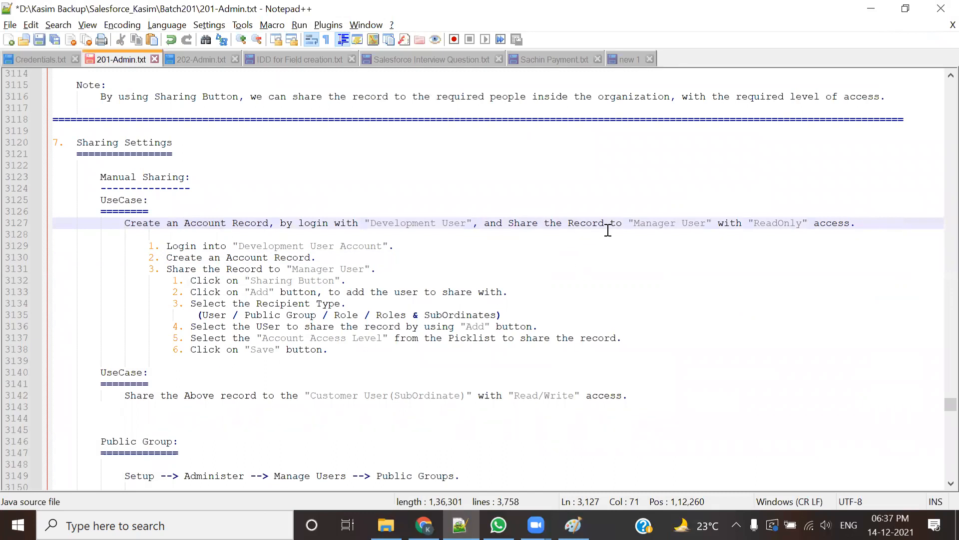
Step: Highlight 'Manager User' and 'ReadOnly' in the use case, then bring up the Sharing Mechanism diagram
{"action": "left_click_drag", "start_coordinate": [631, 225], "coordinate": [705, 225]}
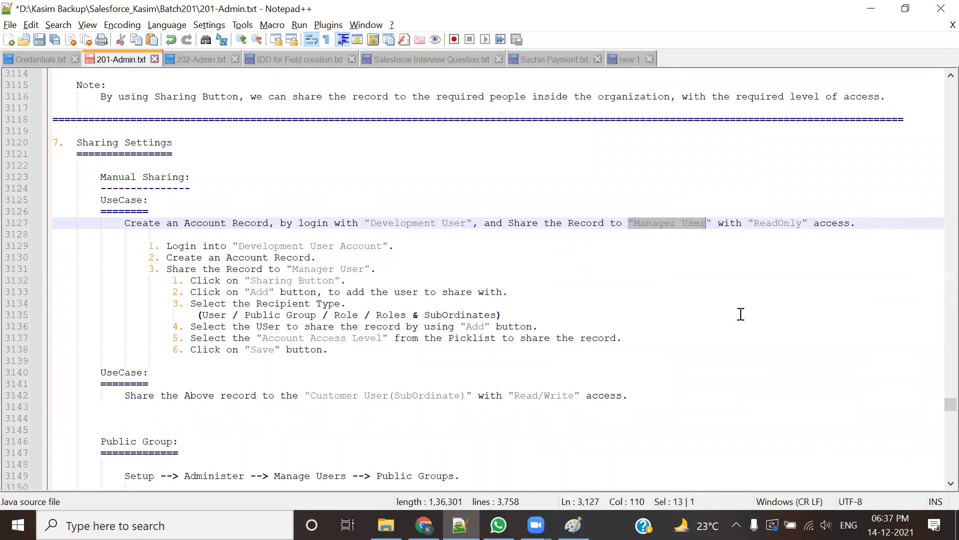
{"action": "left_click_drag", "start_coordinate": [755, 225], "coordinate": [808, 225]}
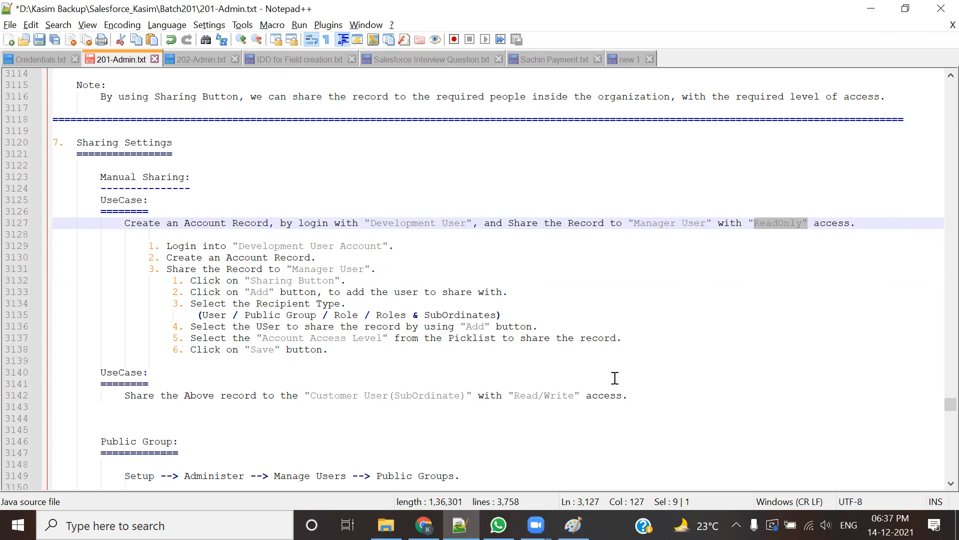
{"action": "key", "text": "alt+Tab"}
{"action": "left_click", "coordinate": [658, 232]}
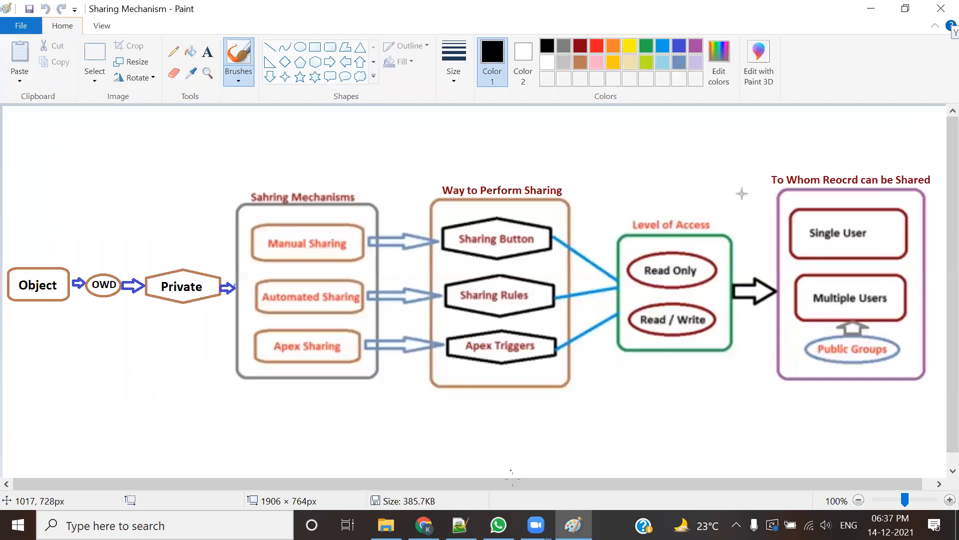
Step: Circle Manual Sharing and Sharing Button in red, undo it, and select 'Development' back in the notes
{"action": "mouse_move", "coordinate": [247, 209]}
{"action": "left_mouse_down"}
{"action": "mouse_move", "coordinate": [434, 274]}
{"action": "mouse_move", "coordinate": [537, 216]}
{"action": "mouse_move", "coordinate": [264, 210]}
{"action": "left_mouse_up"}
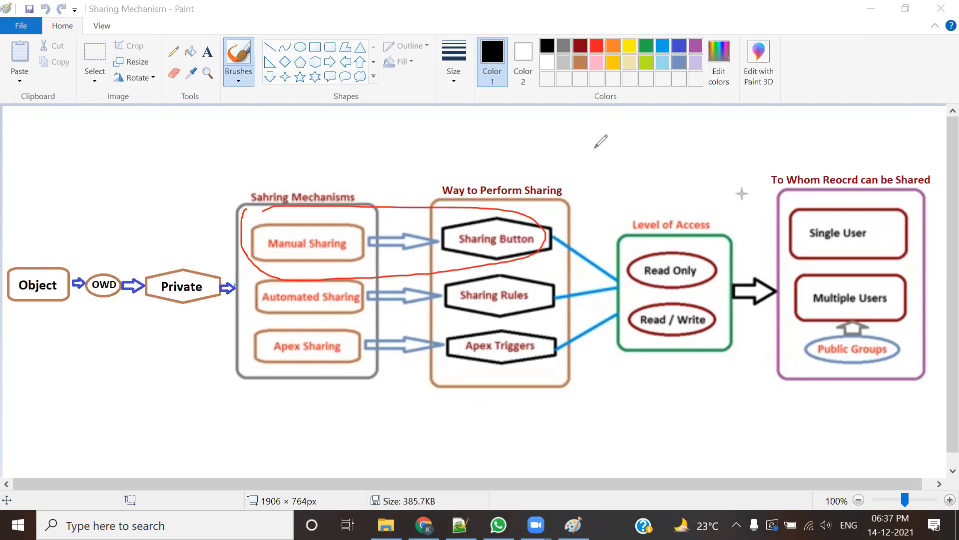
{"action": "key", "text": "ctrl+z"}
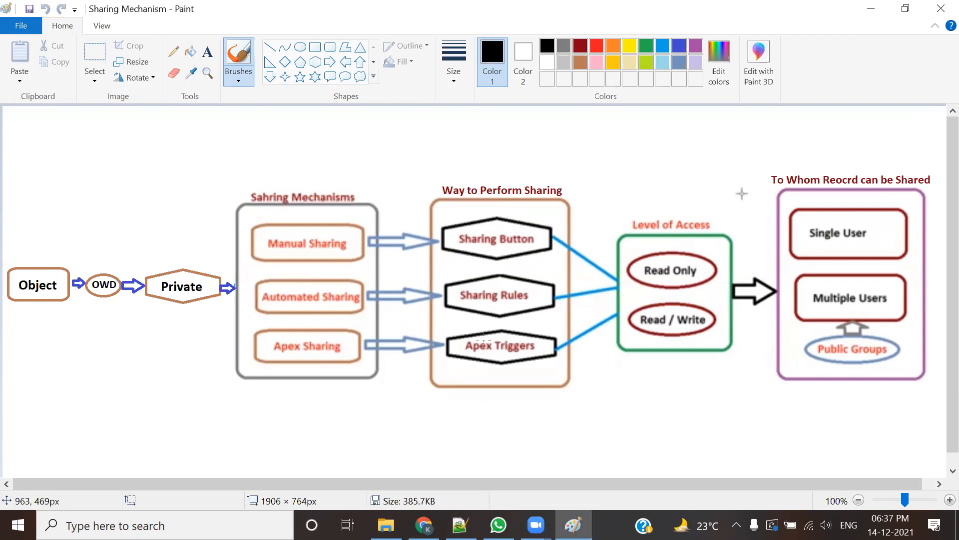
{"action": "key", "text": "alt+Tab"}
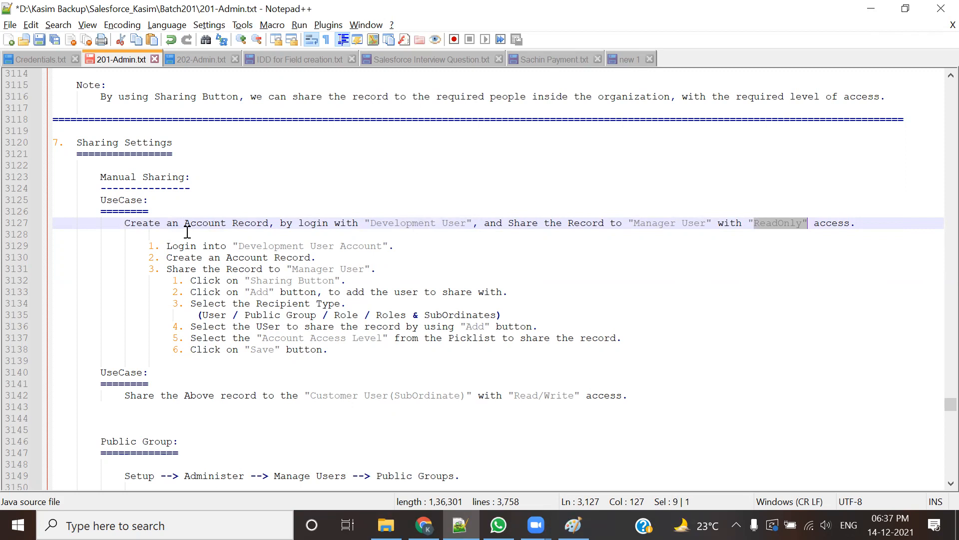
{"action": "double_click", "coordinate": [409, 226]}
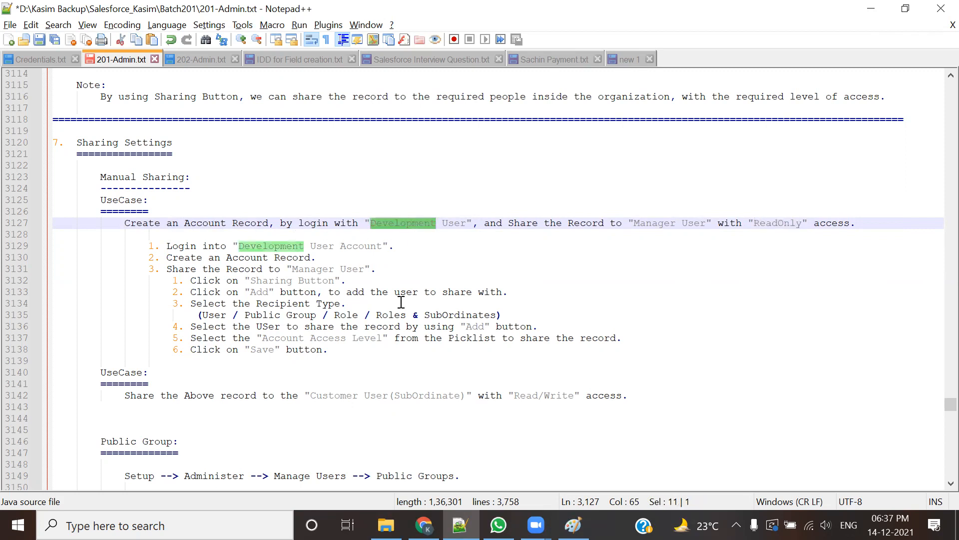
{"action": "left_click_drag", "start_coordinate": [187, 223], "coordinate": [275, 222]}
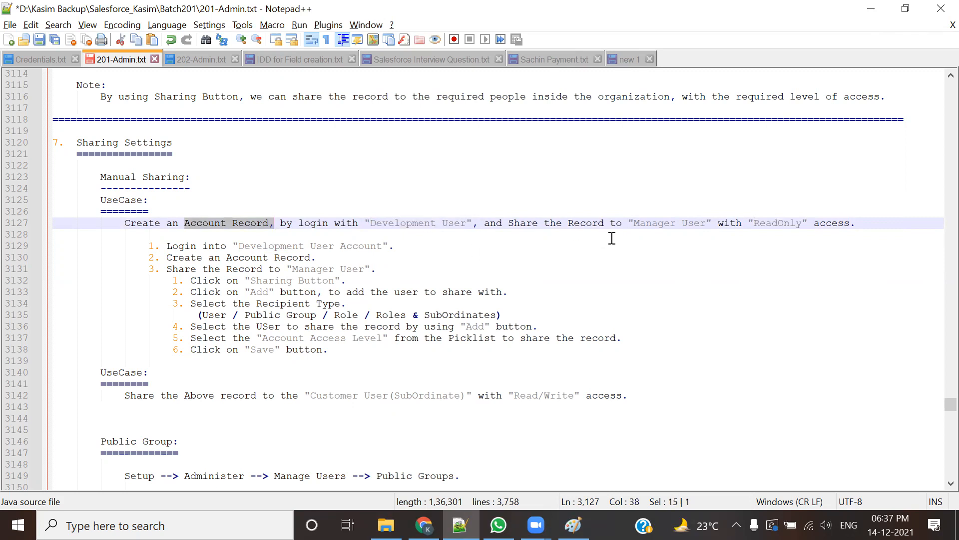
{"action": "double_click", "coordinate": [662, 222]}
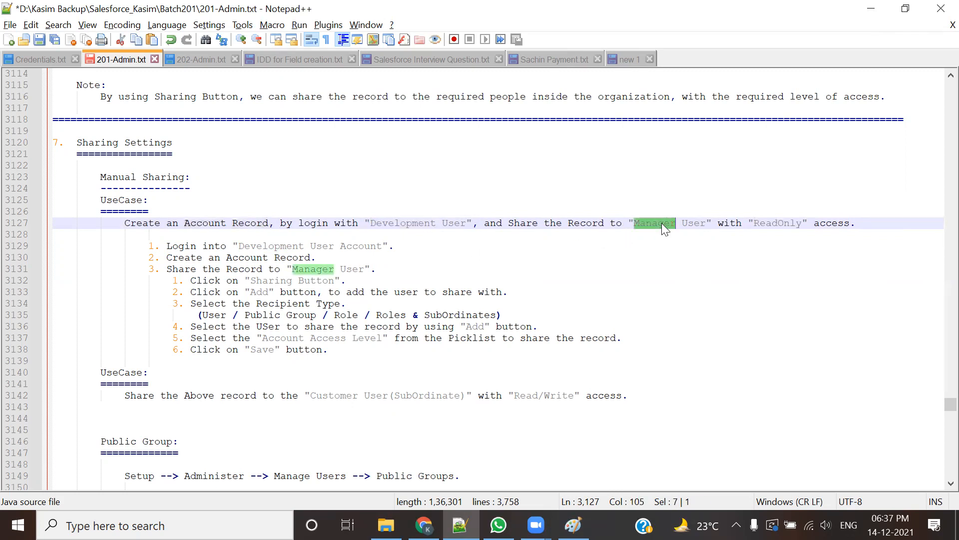
{"action": "double_click", "coordinate": [756, 224]}
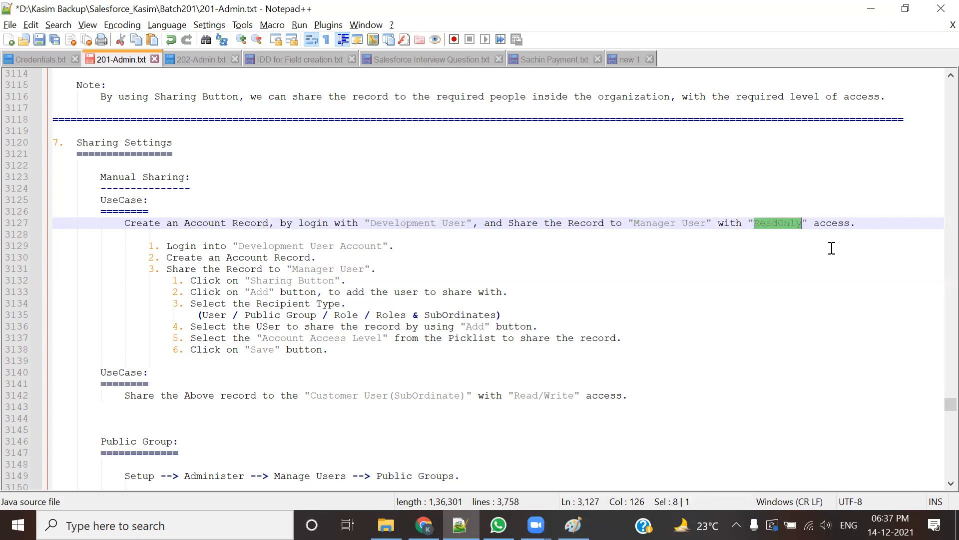
{"action": "key", "text": "alt+Tab"}
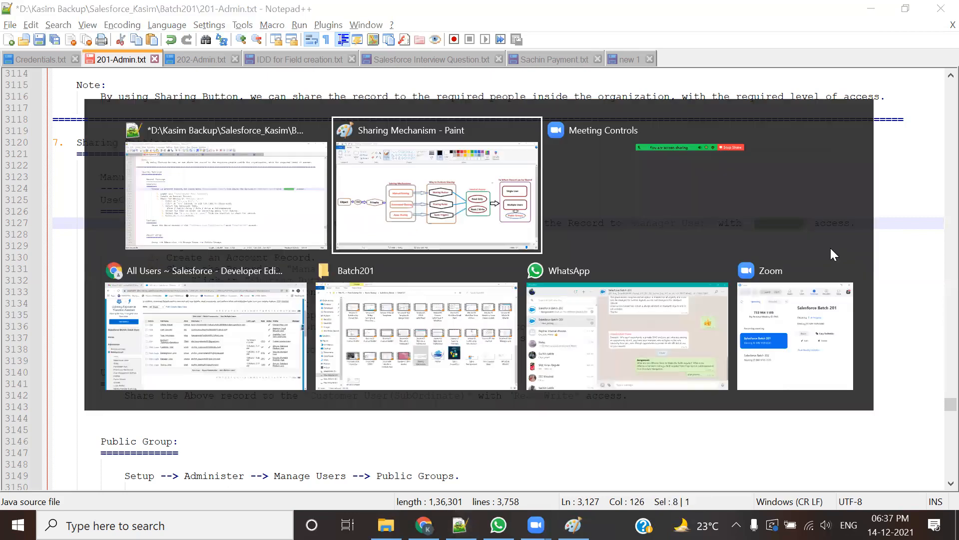
{"action": "left_click", "coordinate": [178, 334]}
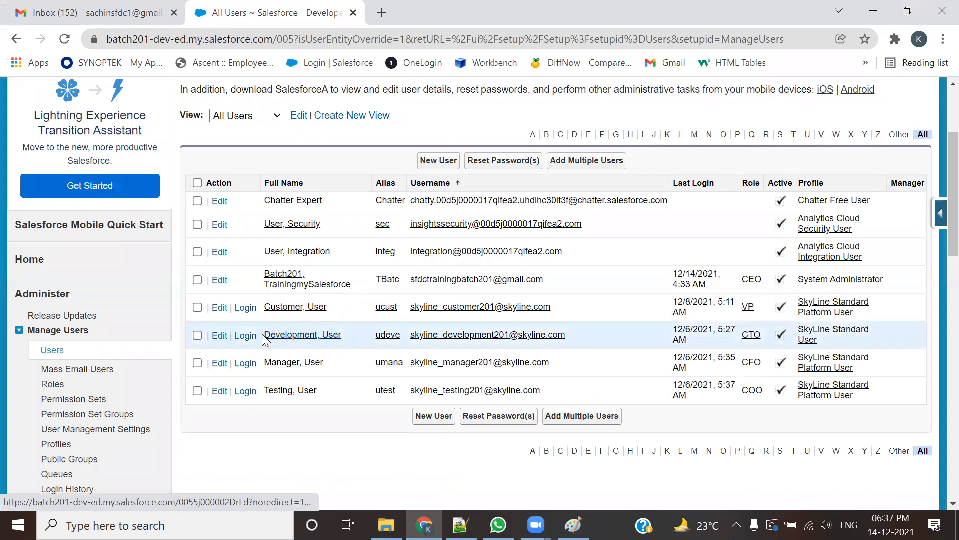
Step: Log in as the Development user, open Accounts, and draw a red box highlighting record sharing
{"action": "left_click", "coordinate": [245, 337]}
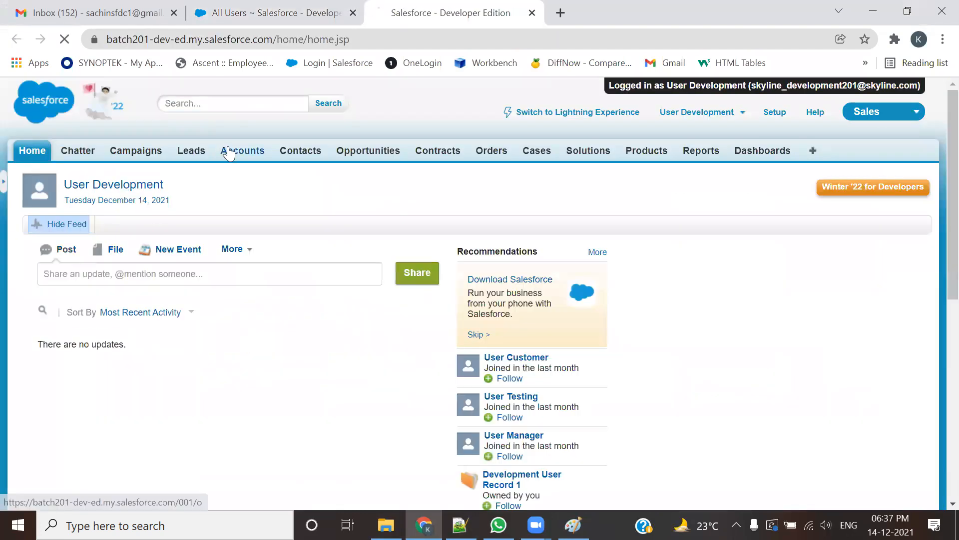
{"action": "left_click", "coordinate": [228, 151]}
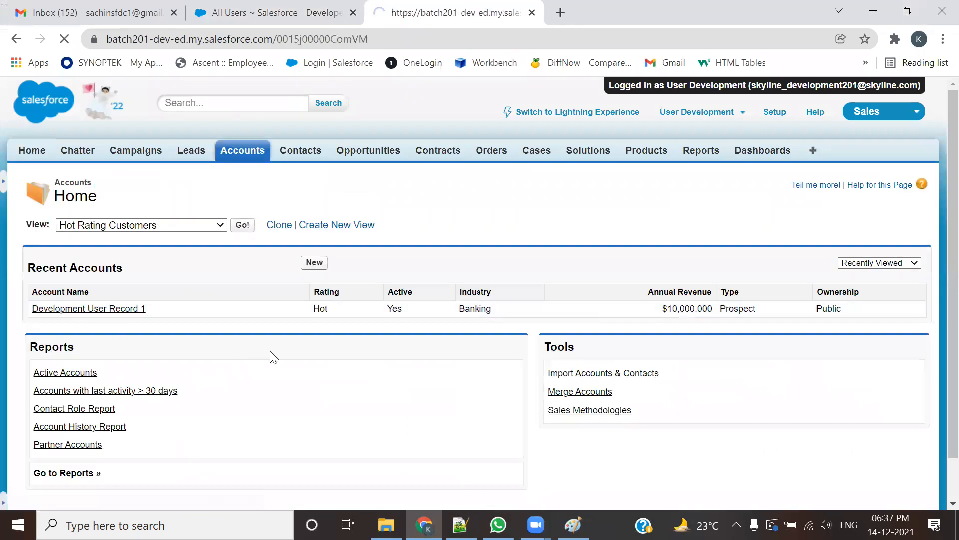
{"action": "scroll", "coordinate": [273, 357], "scroll_direction": "down", "scroll_amount": 5}
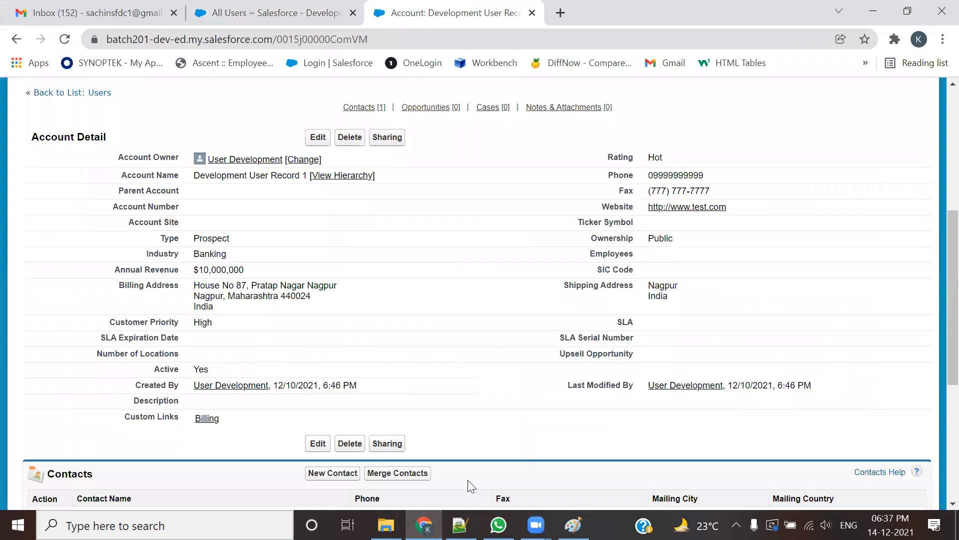
{"action": "left_click", "coordinate": [633, 478]}
{"action": "mouse_move", "coordinate": [364, 121]}
{"action": "left_mouse_down"}
{"action": "mouse_move", "coordinate": [367, 152]}
{"action": "mouse_move", "coordinate": [419, 153]}
{"action": "left_mouse_up"}
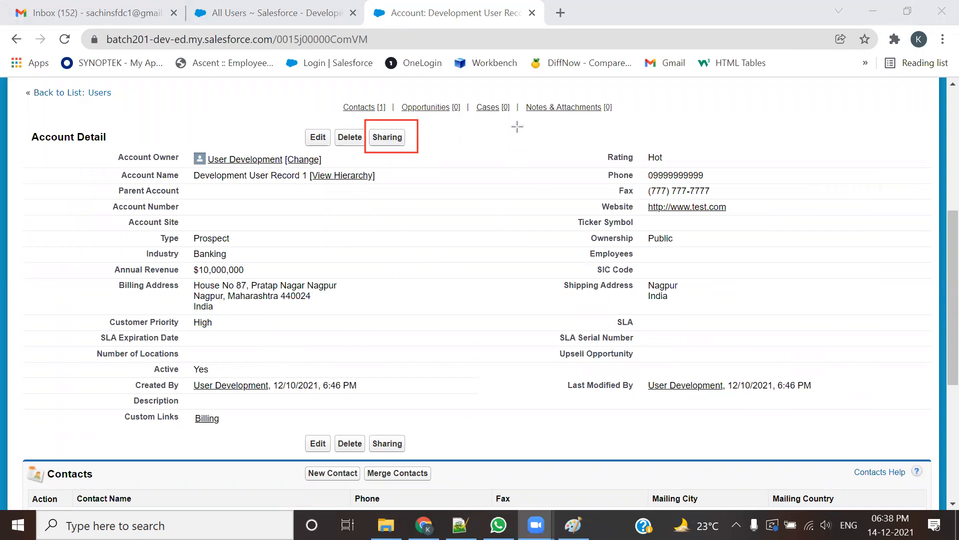
{"action": "key", "text": "alt+Tab"}
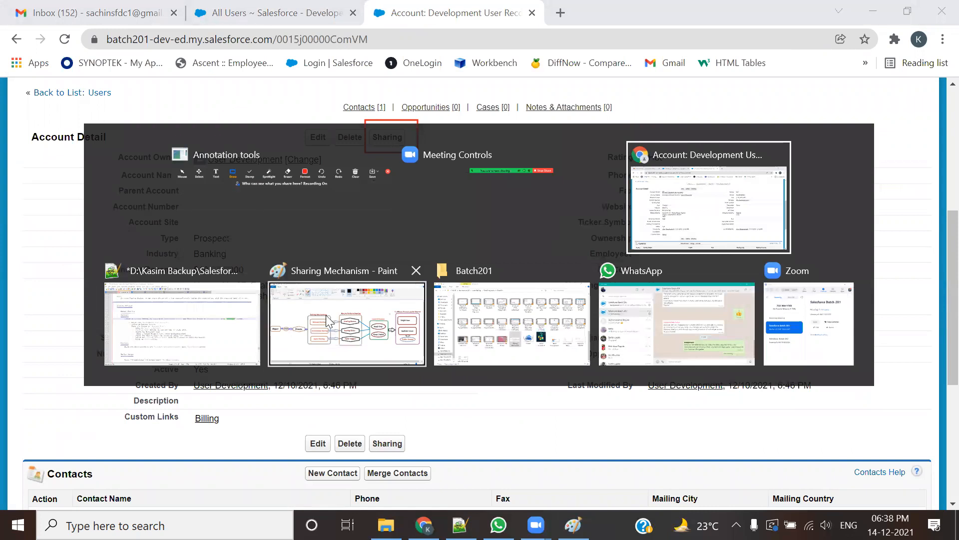
Step: Draw red boxes around Sharing Button and Manual Sharing, clear them, and return to Salesforce
{"action": "left_click", "coordinate": [345, 325]}
{"action": "left_click_drag", "start_coordinate": [435, 213], "coordinate": [554, 262]}
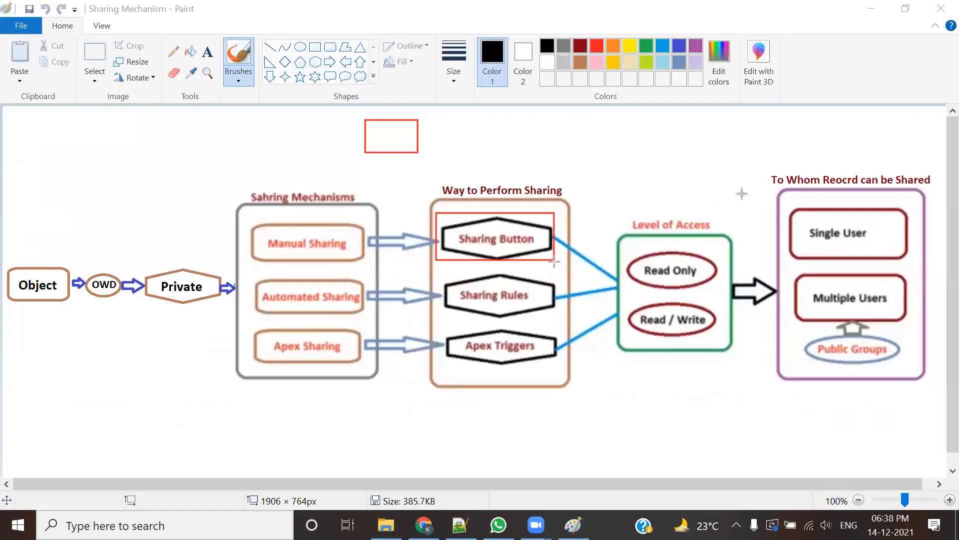
{"action": "left_click_drag", "start_coordinate": [245, 213], "coordinate": [374, 262]}
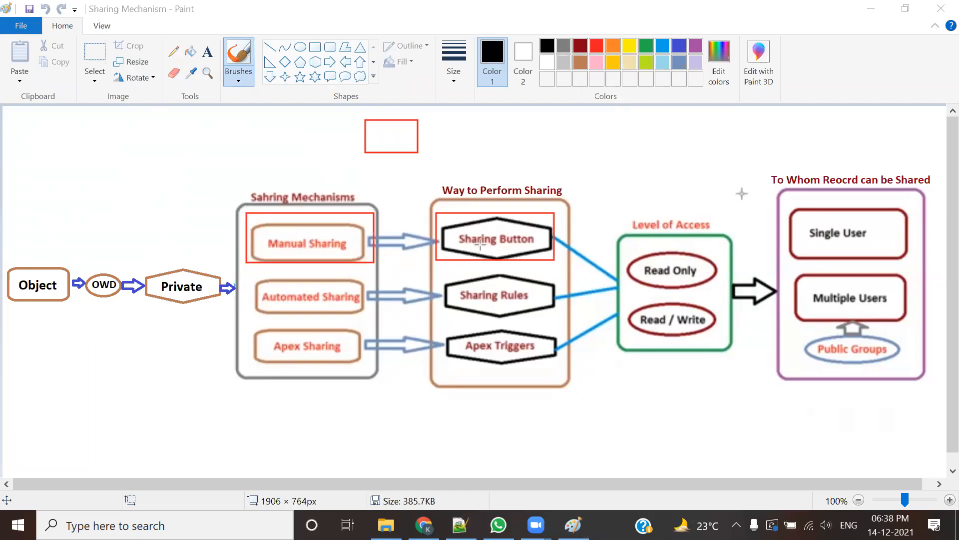
{"action": "left_click", "coordinate": [646, 88]}
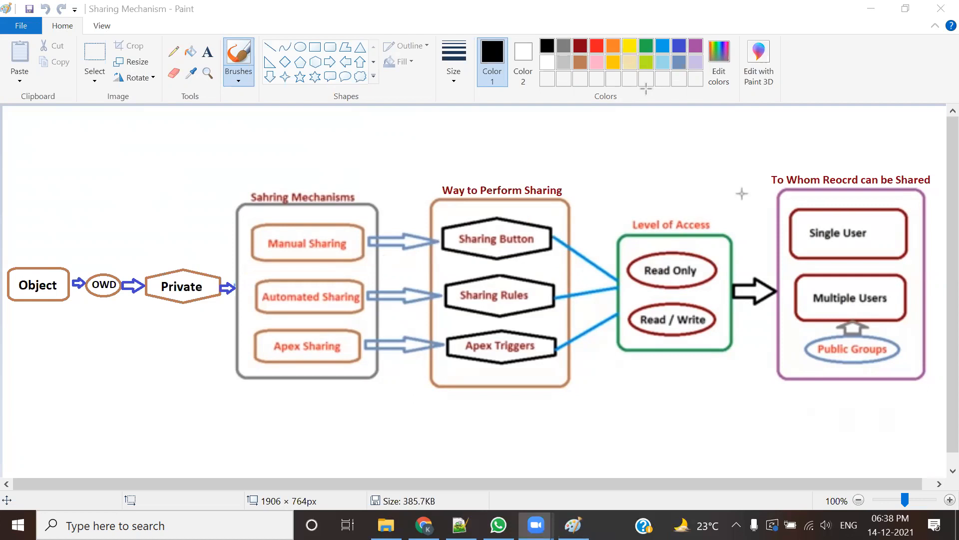
{"action": "key", "text": "alt+Tab"}
{"action": "key", "text": "alt+Tab"}
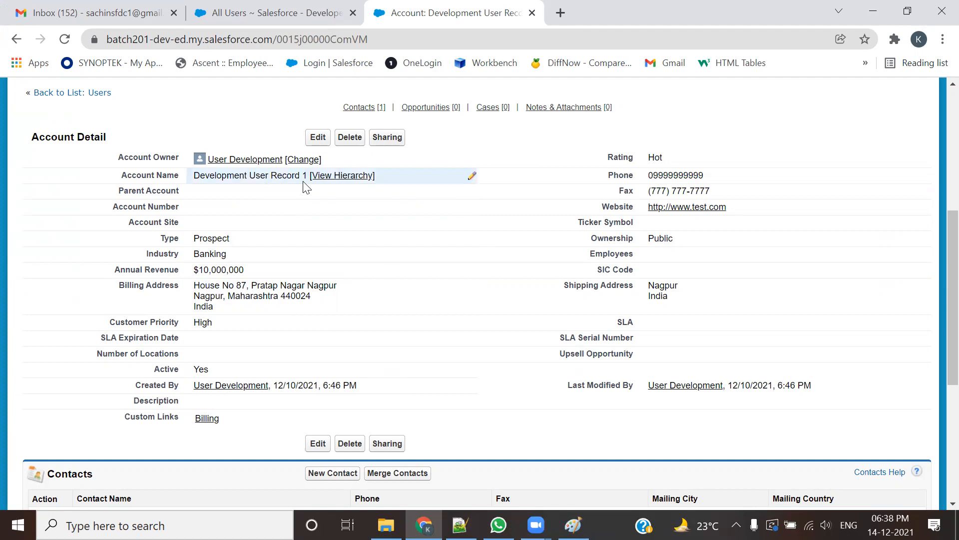
Step: Start a new account named Development User Record 2
{"action": "scroll", "coordinate": [278, 221], "scroll_direction": "up", "scroll_amount": 6}
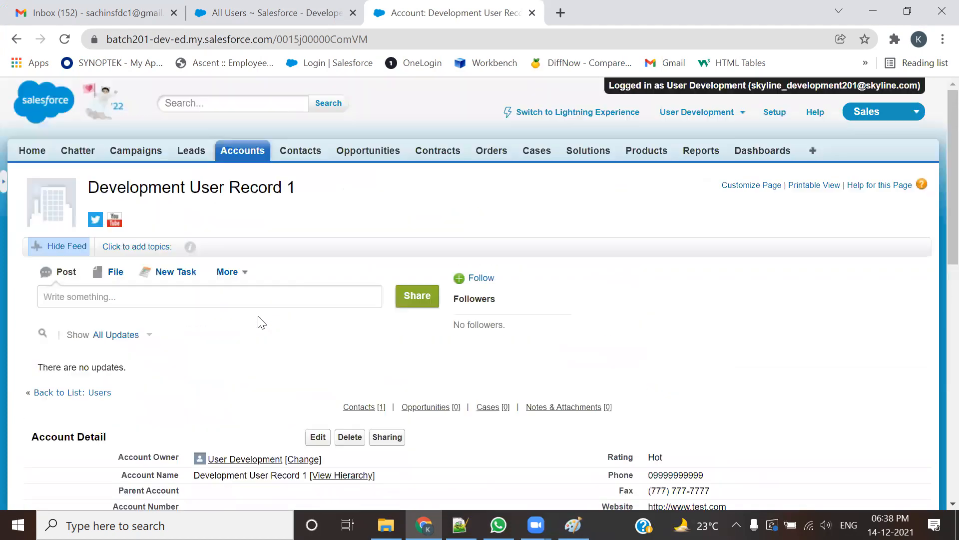
{"action": "left_click", "coordinate": [238, 152]}
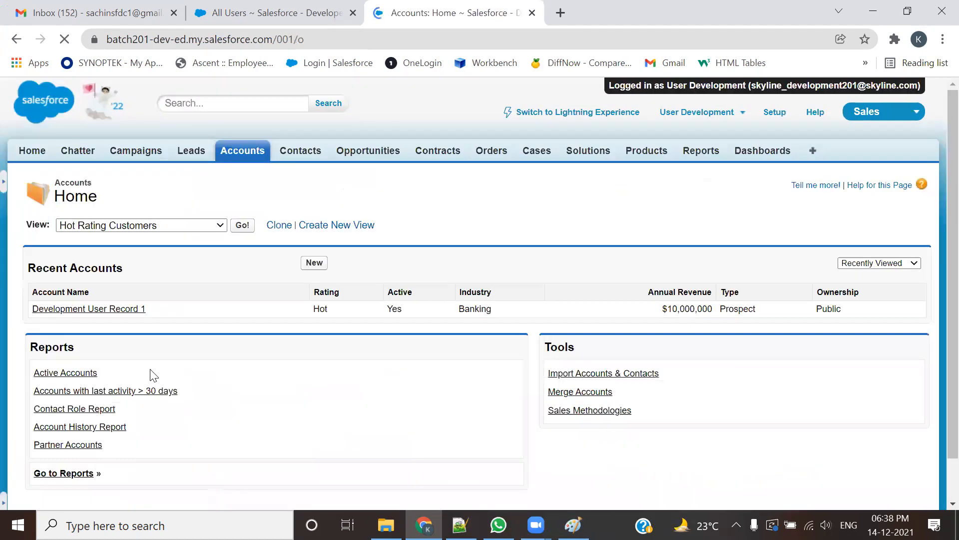
{"action": "left_click", "coordinate": [314, 263]}
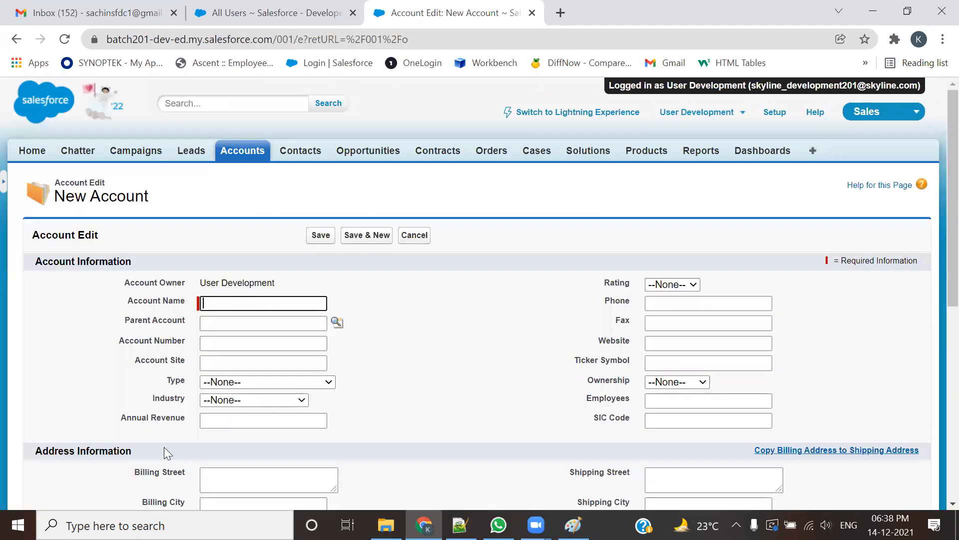
{"action": "type", "text": "Deve"}
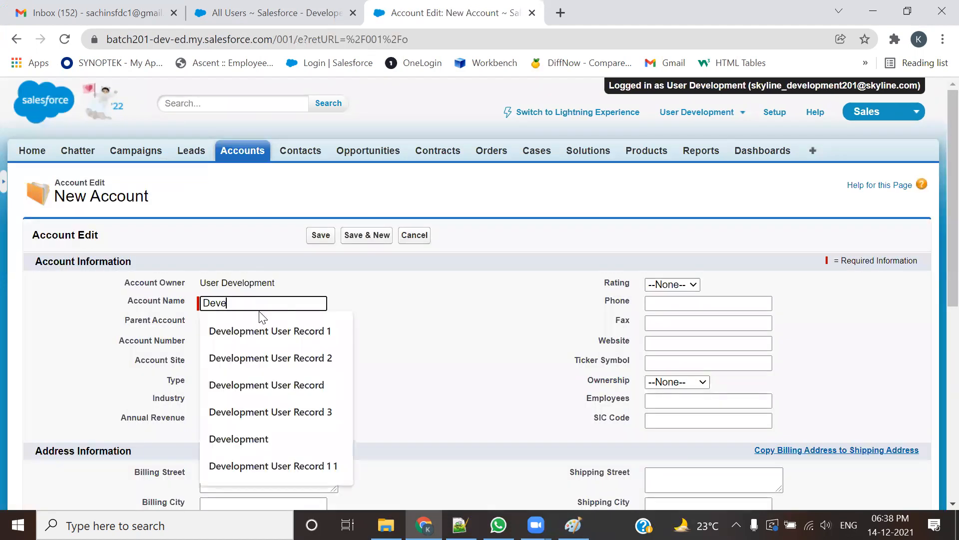
{"action": "key", "text": "Down"}
{"action": "key", "text": "Return"}
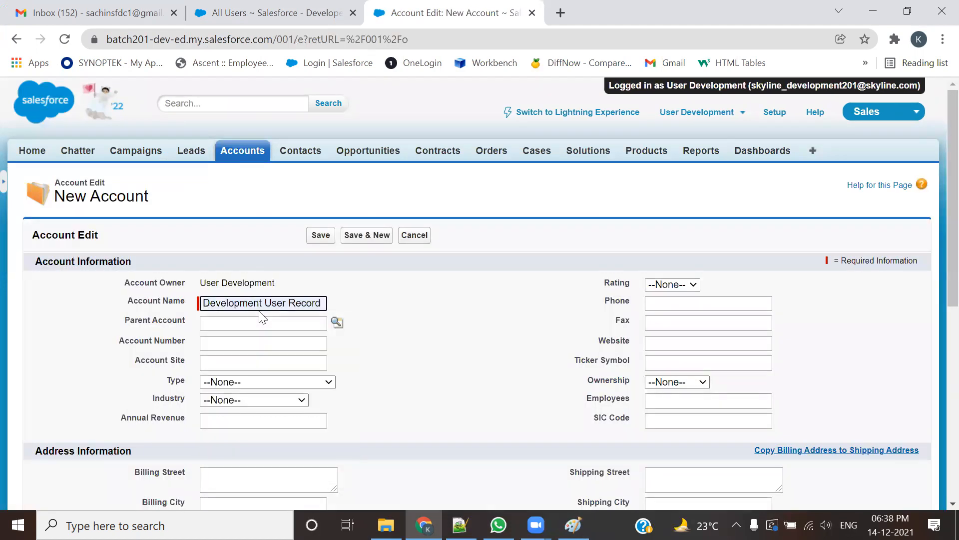
{"action": "left_click", "coordinate": [266, 300]}
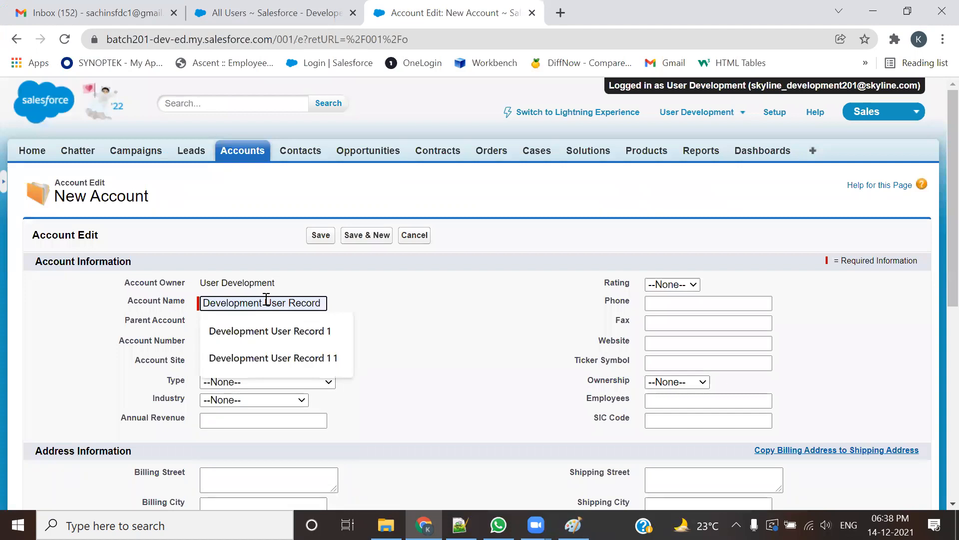
{"action": "key", "text": "End"}
{"action": "key", "text": "BackSpace"}
{"action": "type", "text": "3"}
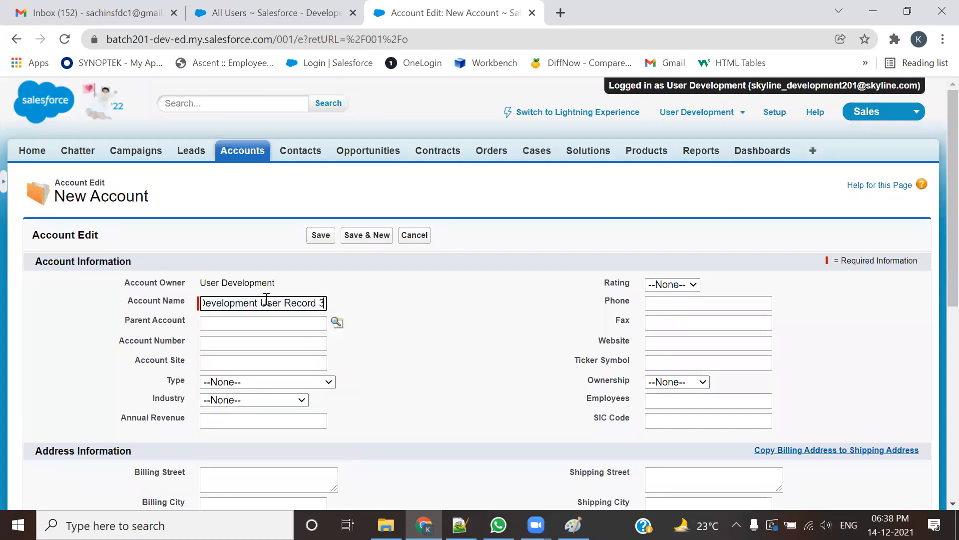
{"action": "key", "text": "BackSpace"}
{"action": "type", "text": "2"}
Step: Set type Customer - Channel, industry Manufacturing, and annual revenue 10000000
{"action": "left_click", "coordinate": [274, 382]}
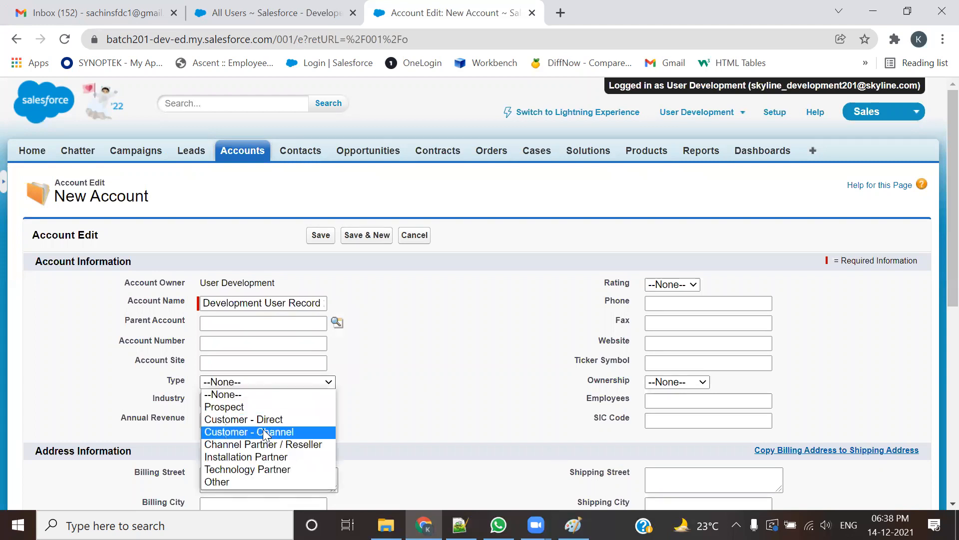
{"action": "left_click", "coordinate": [273, 428]}
{"action": "left_click", "coordinate": [278, 401]}
{"action": "scroll", "coordinate": [265, 392], "scroll_direction": "down", "scroll_amount": 1}
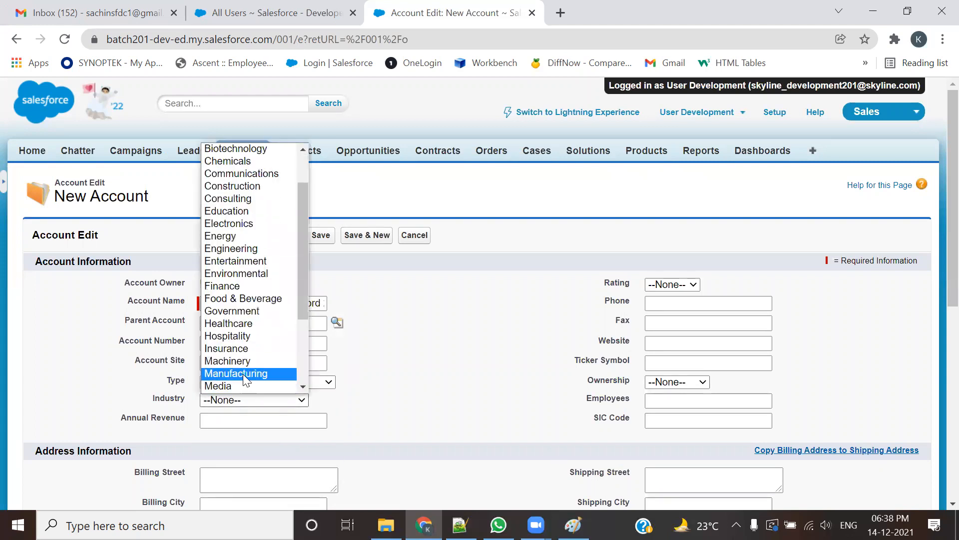
{"action": "left_click", "coordinate": [243, 374]}
{"action": "left_click", "coordinate": [231, 418]}
{"action": "left_click", "coordinate": [229, 447]}
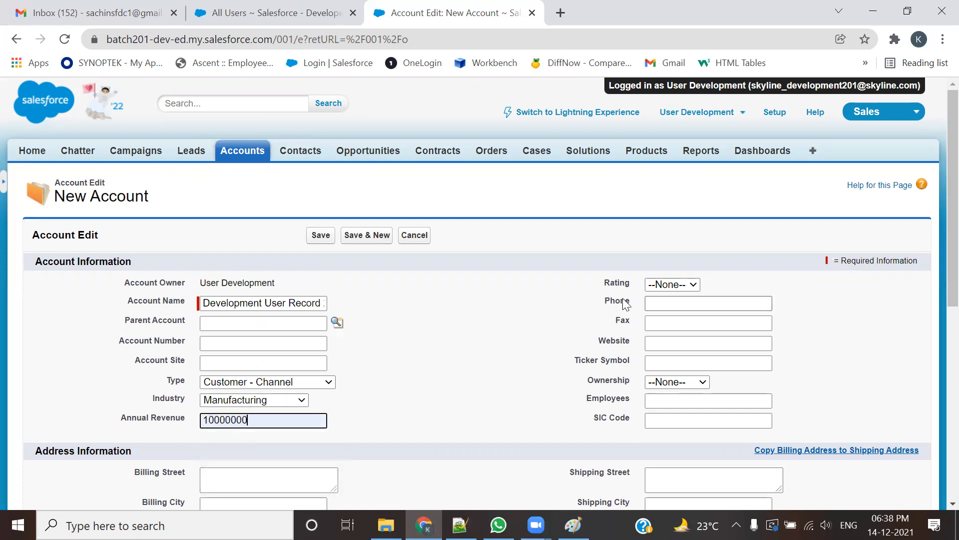
{"action": "left_click", "coordinate": [670, 286]}
{"action": "left_click", "coordinate": [683, 322]}
{"action": "left_click", "coordinate": [701, 303]}
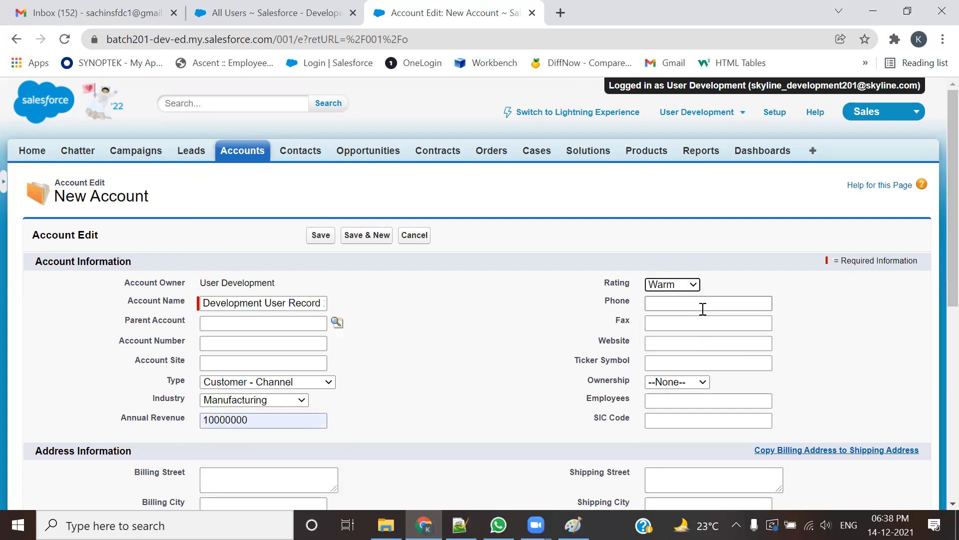
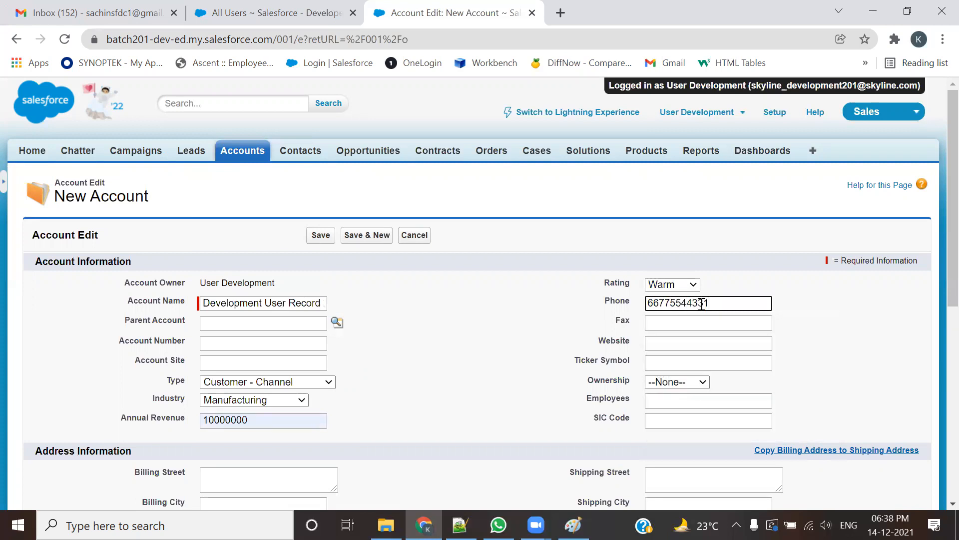
{"action": "left_click_drag", "start_coordinate": [726, 303], "coordinate": [630, 305]}
{"action": "key", "text": "ctrl+c"}
{"action": "left_click", "coordinate": [672, 325]}
{"action": "key", "text": "ctrl+v"}
{"action": "left_click", "coordinate": [664, 339]}
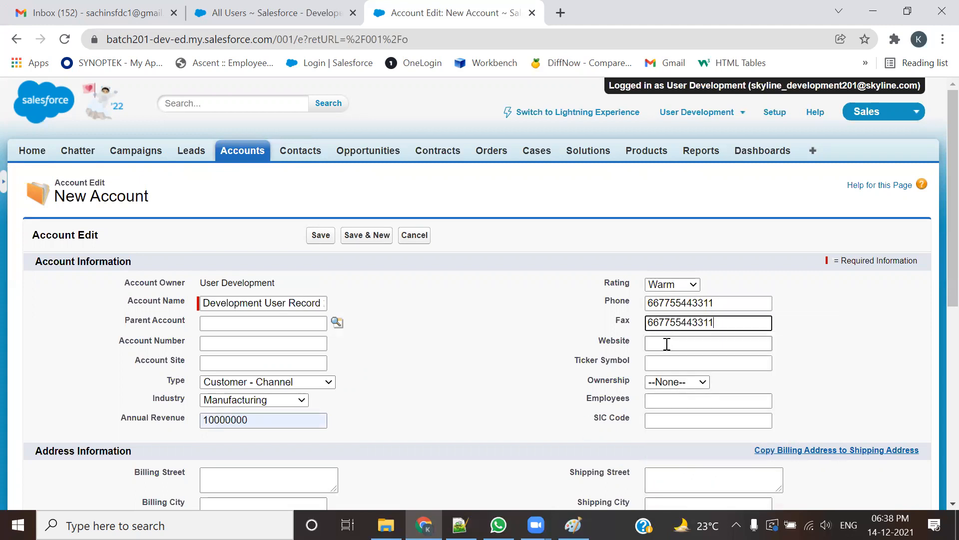
{"action": "left_click", "coordinate": [715, 291]}
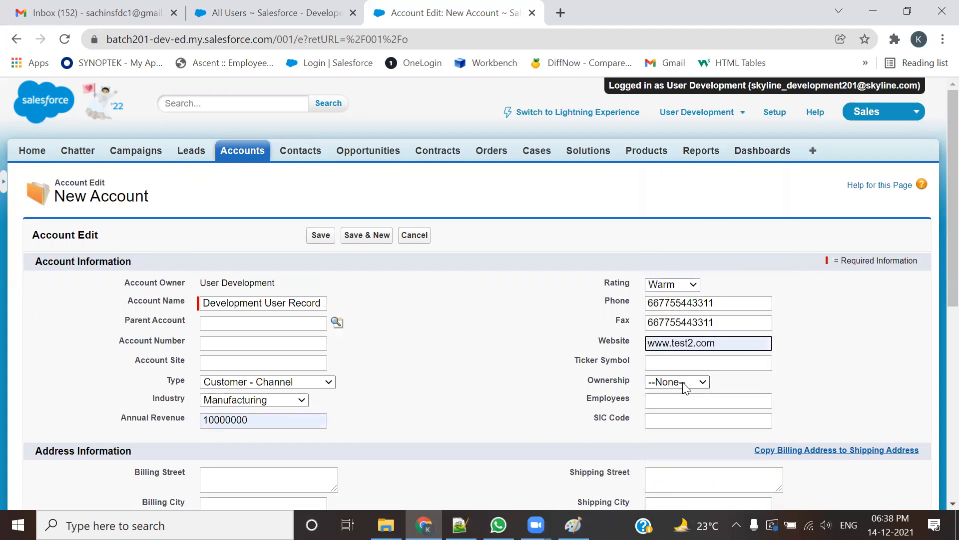
{"action": "left_click", "coordinate": [695, 381]}
{"action": "left_click", "coordinate": [690, 431]}
Step: Mark the account Active, leave SLA unset, set customer priority Low, and save
{"action": "scroll", "coordinate": [764, 385], "scroll_direction": "down", "scroll_amount": 3}
{"action": "scroll", "coordinate": [199, 360], "scroll_direction": "down", "scroll_amount": 5}
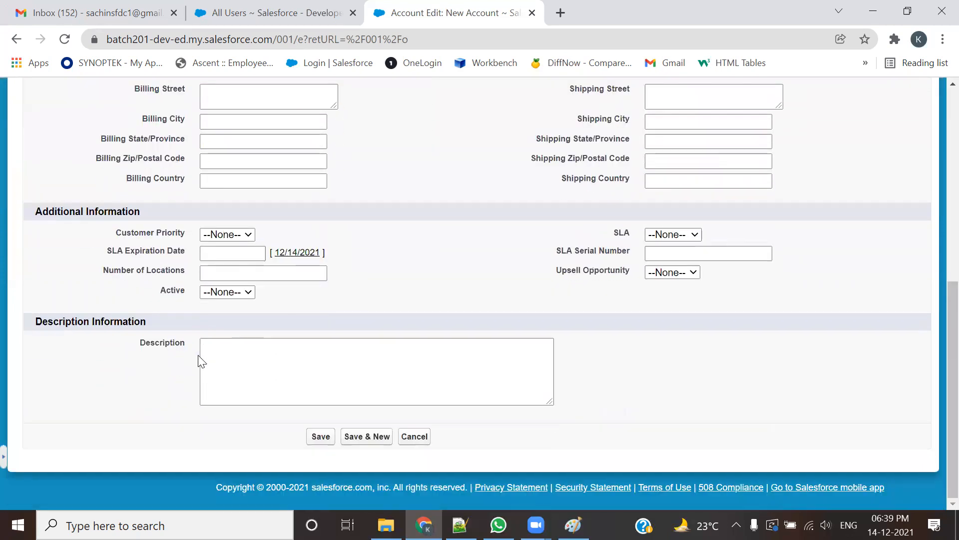
{"action": "left_click", "coordinate": [239, 295]}
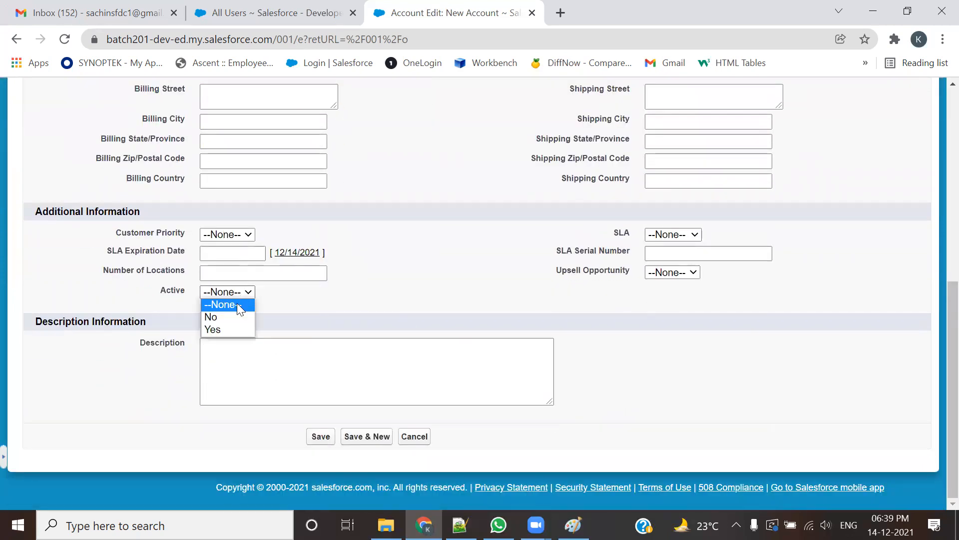
{"action": "left_click", "coordinate": [231, 329]}
{"action": "left_click", "coordinate": [667, 236]}
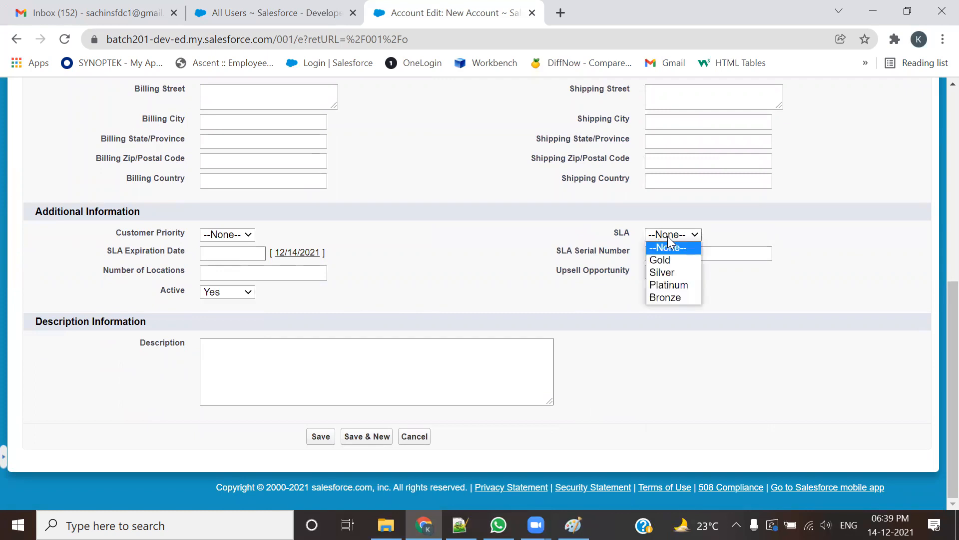
{"action": "left_click", "coordinate": [766, 311]}
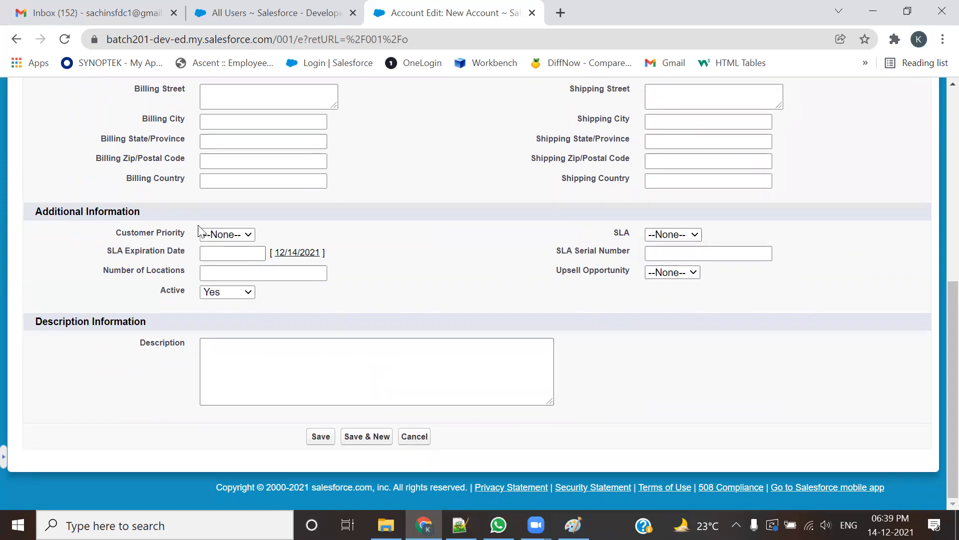
{"action": "left_click", "coordinate": [210, 235]}
{"action": "left_click", "coordinate": [214, 272]}
{"action": "left_click", "coordinate": [321, 437]}
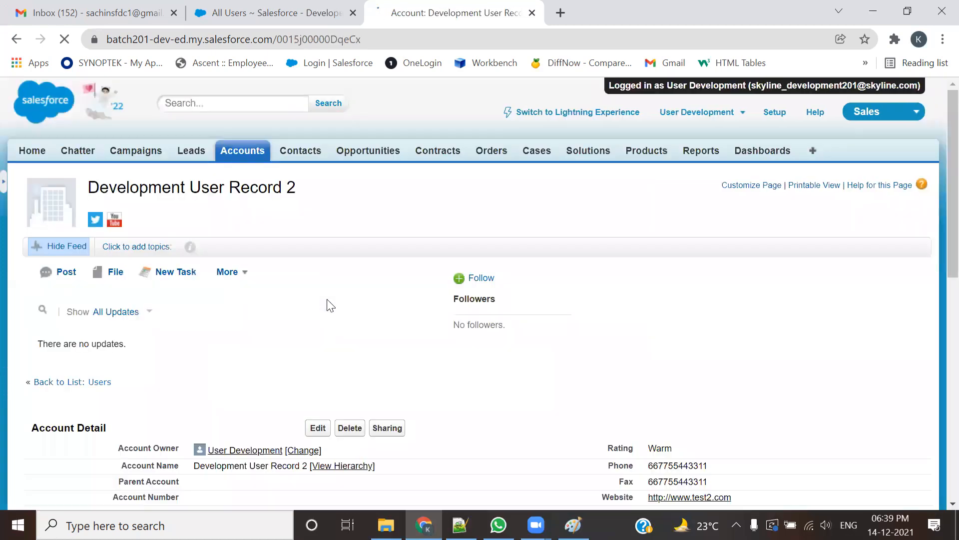
Step: Switch Accounts to the All Accounts view, open Development User Record 1, and show its Sharing page
{"action": "left_click", "coordinate": [252, 152]}
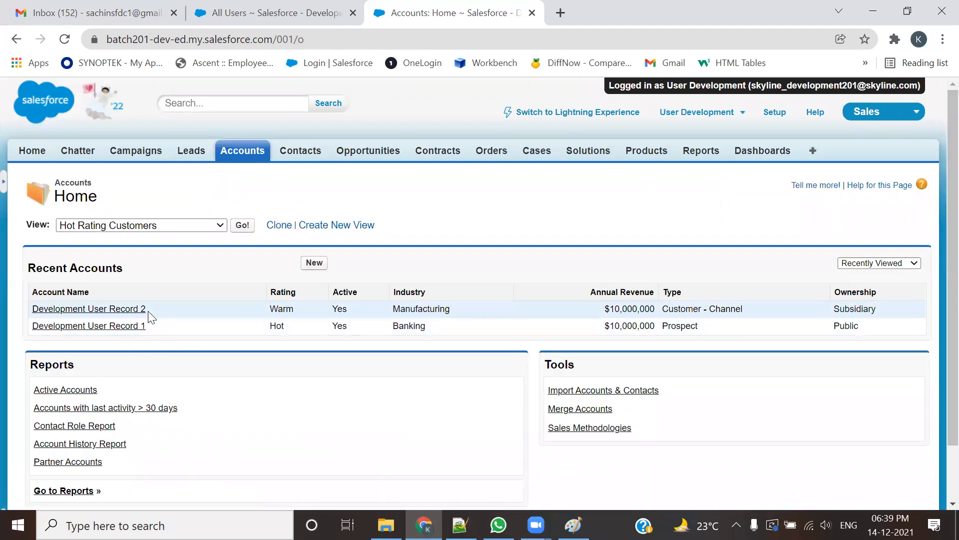
{"action": "left_click", "coordinate": [199, 230]}
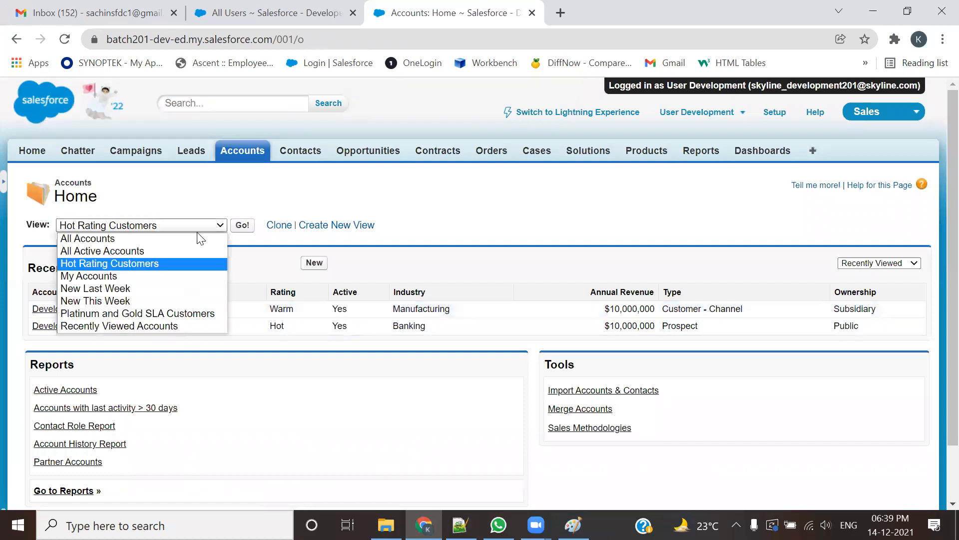
{"action": "left_click", "coordinate": [192, 238]}
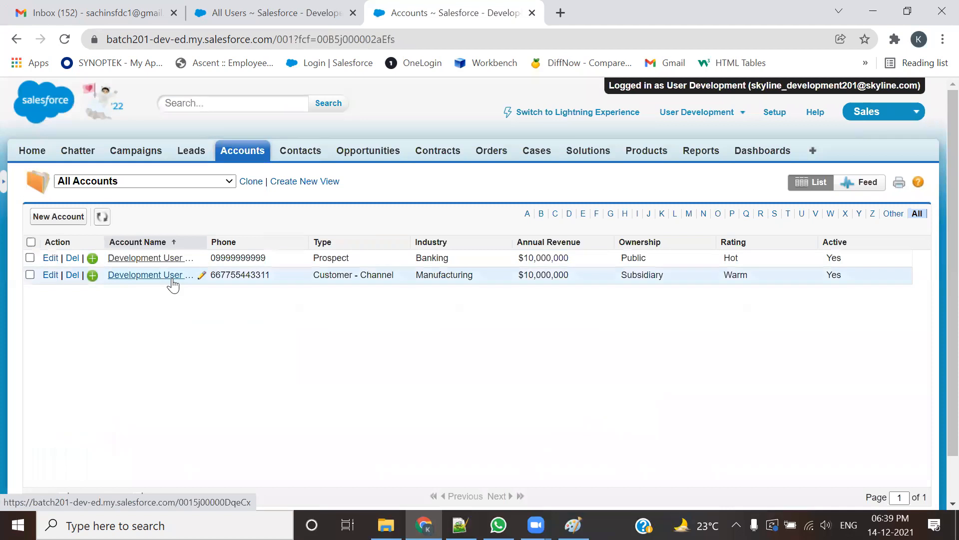
{"action": "left_click_drag", "start_coordinate": [207, 242], "coordinate": [285, 245]}
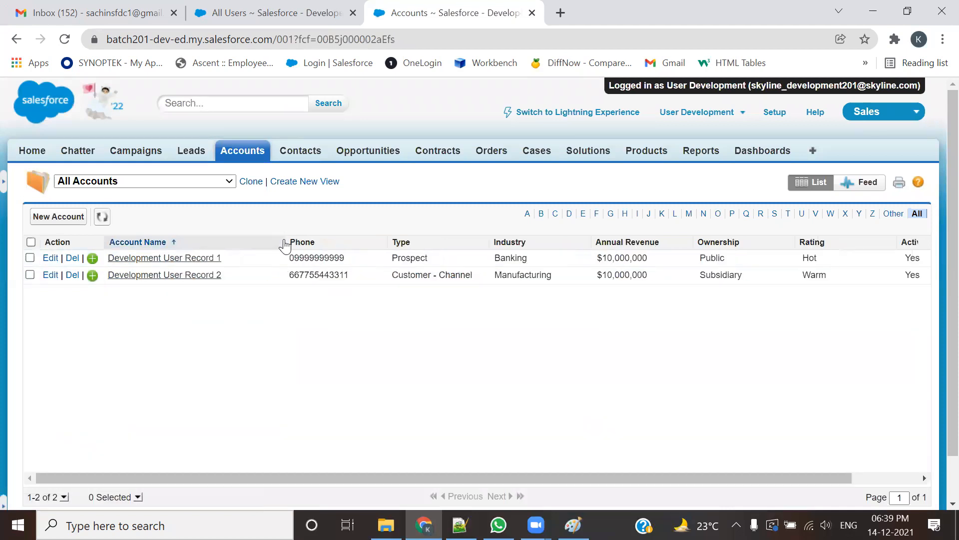
{"action": "left_click", "coordinate": [207, 261]}
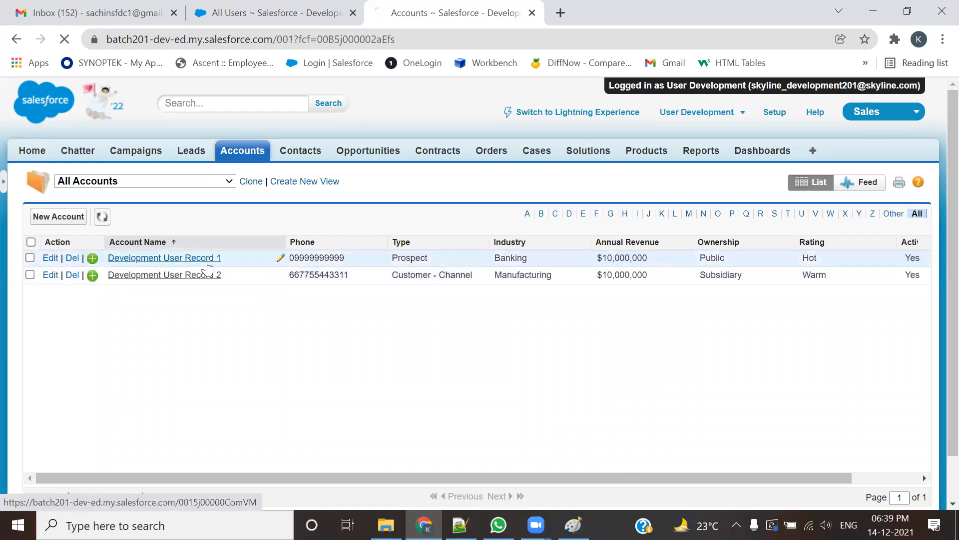
{"action": "scroll", "coordinate": [243, 320], "scroll_direction": "down", "scroll_amount": 6}
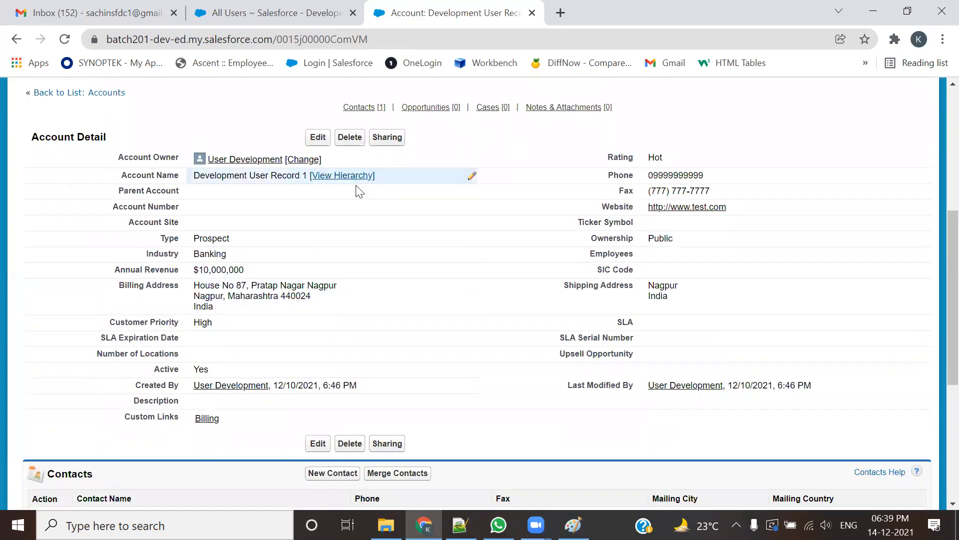
{"action": "left_click_drag", "start_coordinate": [199, 178], "coordinate": [310, 175]}
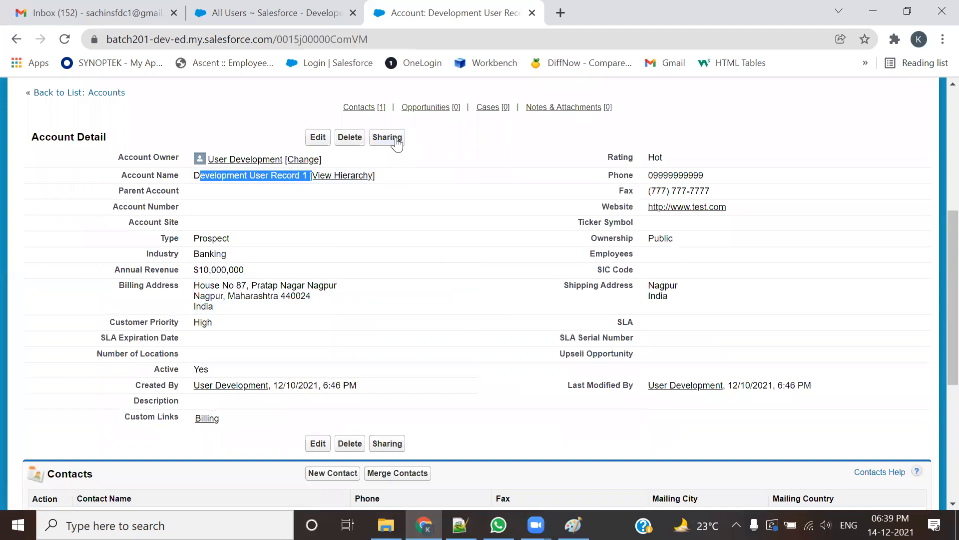
{"action": "left_click", "coordinate": [395, 140]}
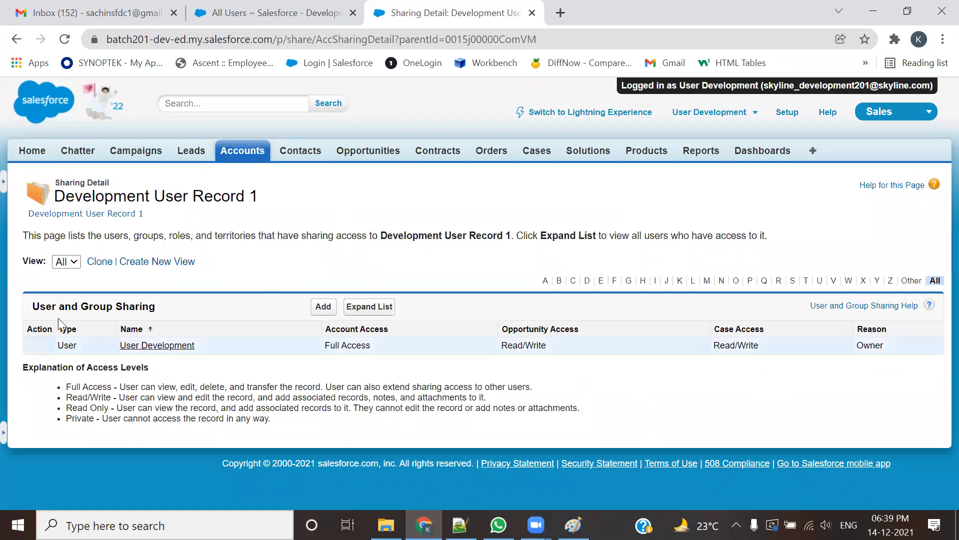
Step: Point out the record name, the owner's Full Access and Owner reason, then add a new share
{"action": "left_click_drag", "start_coordinate": [287, 198], "coordinate": [175, 212]}
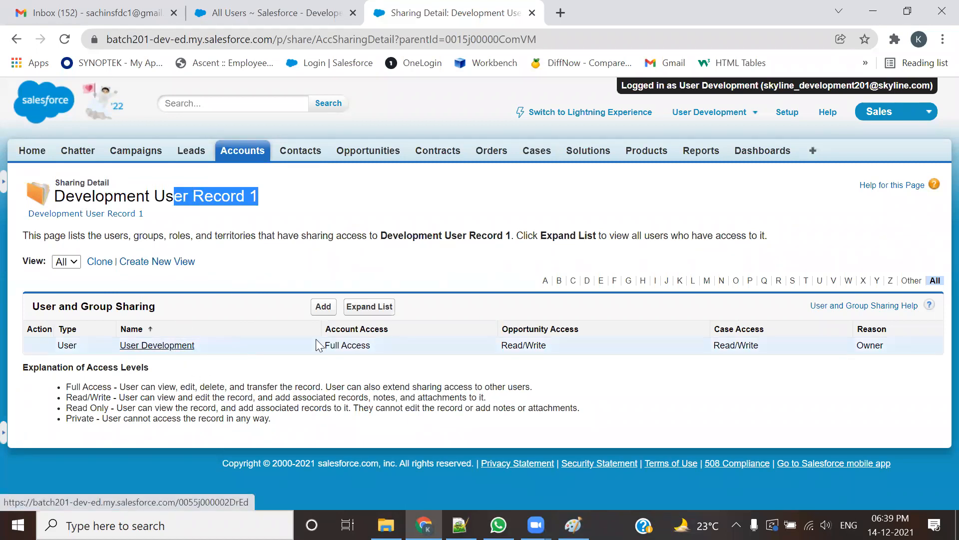
{"action": "left_click_drag", "start_coordinate": [377, 344], "coordinate": [327, 350]}
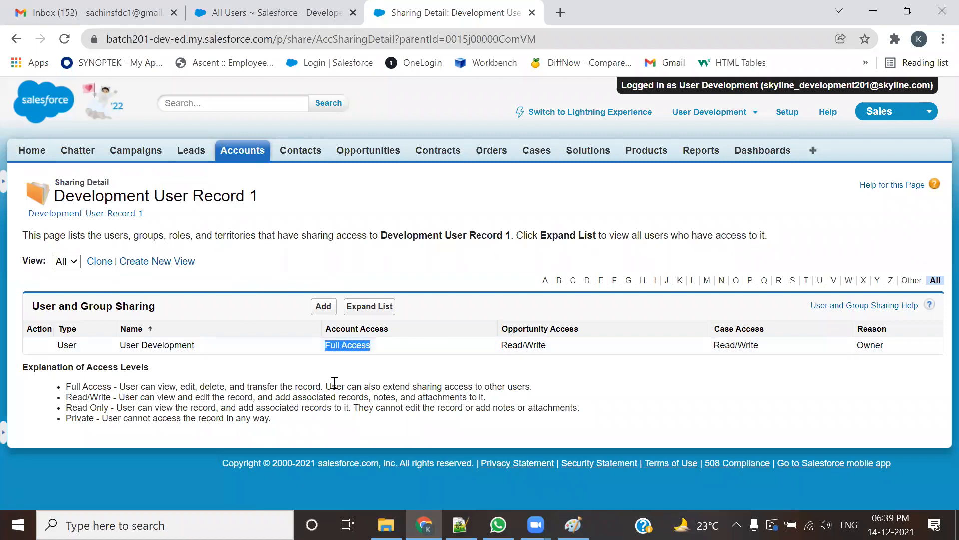
{"action": "left_click_drag", "start_coordinate": [884, 348], "coordinate": [855, 346]}
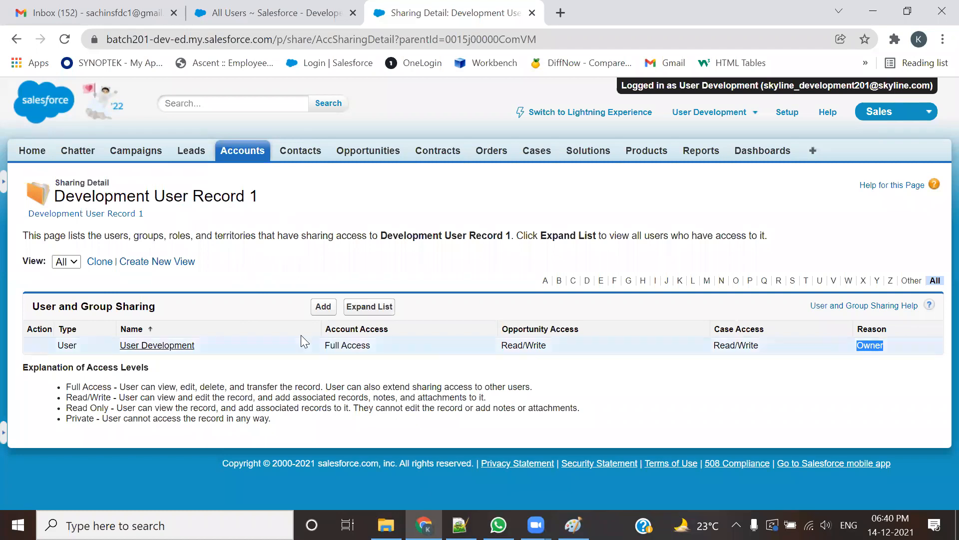
{"action": "left_click", "coordinate": [331, 311]}
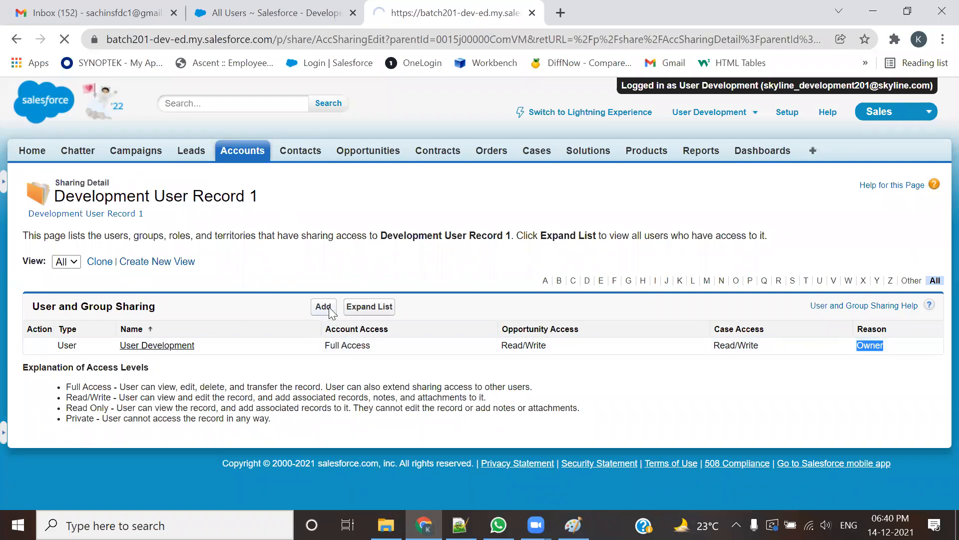
Step: Confirm Manager User as the sharing recipient in the use-case notes
{"action": "scroll", "coordinate": [343, 381], "scroll_direction": "down", "scroll_amount": 3}
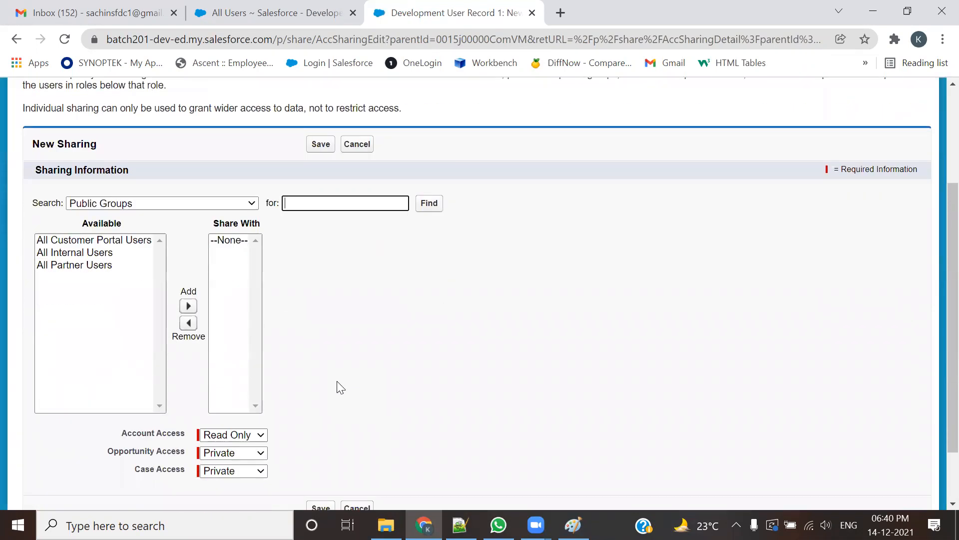
{"action": "key", "text": "alt+Tab"}
{"action": "left_click_drag", "start_coordinate": [634, 223], "coordinate": [706, 224]}
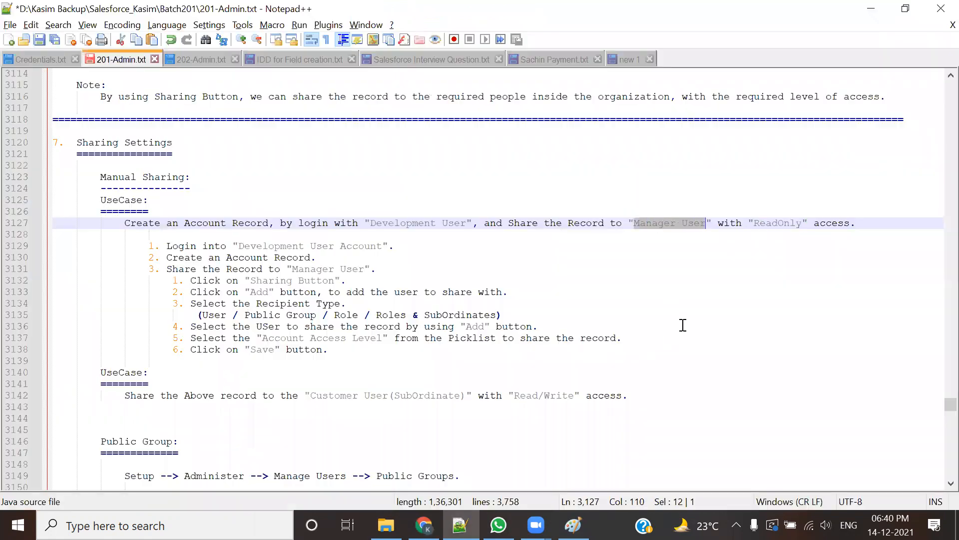
{"action": "key", "text": "alt+Tab"}
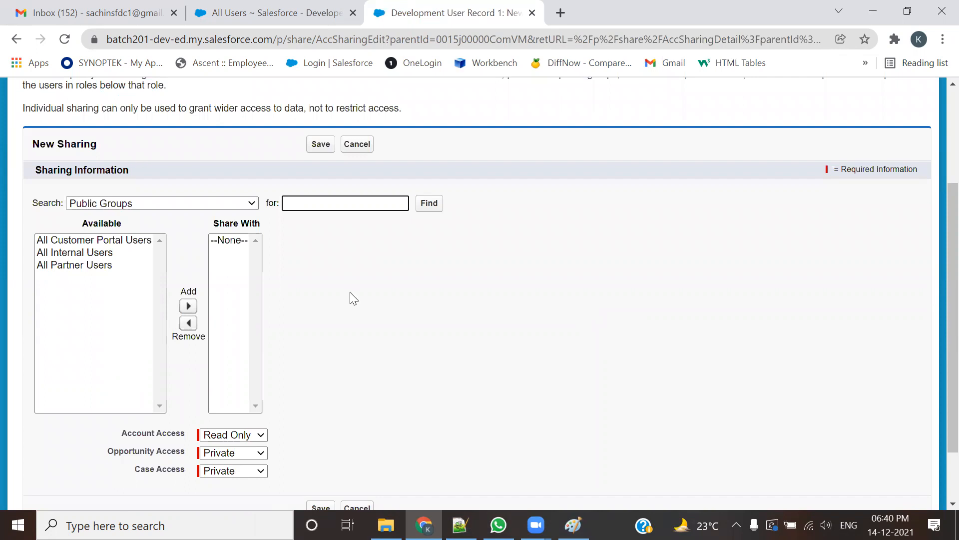
Step: Cycle Search through Roles, Roles and Internal Subordinates, and Roles Internal and Portal Subordinates, ending on Users
{"action": "left_click", "coordinate": [157, 205]}
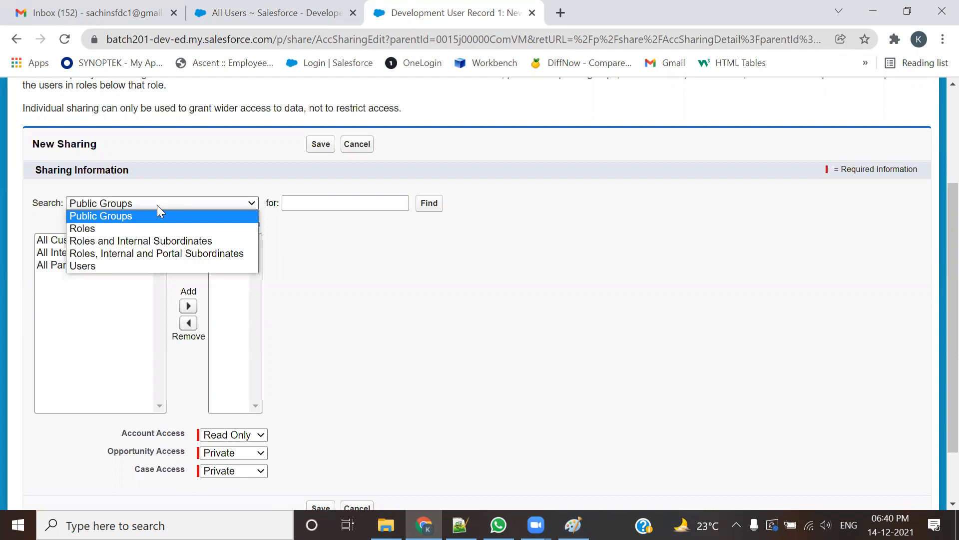
{"action": "left_click", "coordinate": [138, 227]}
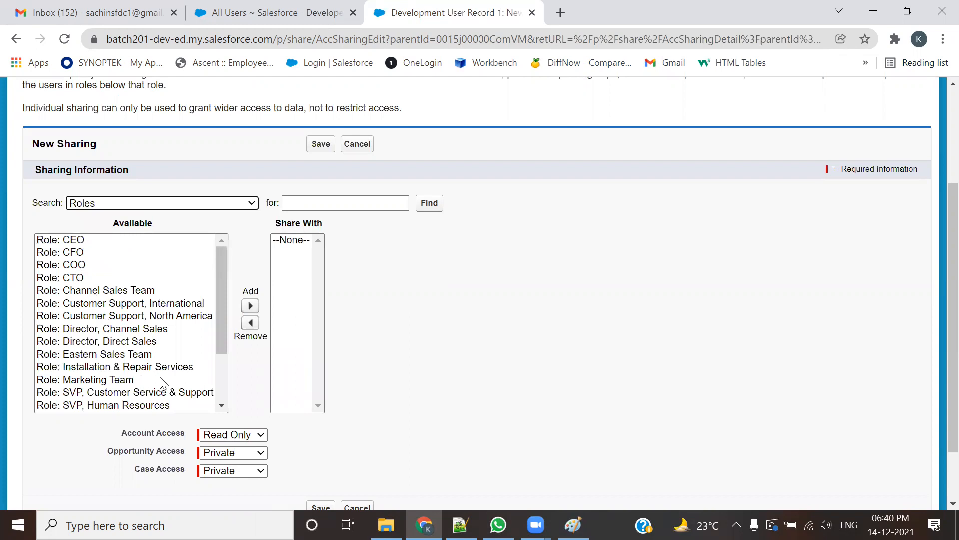
{"action": "scroll", "coordinate": [161, 383], "scroll_direction": "down", "scroll_amount": 2}
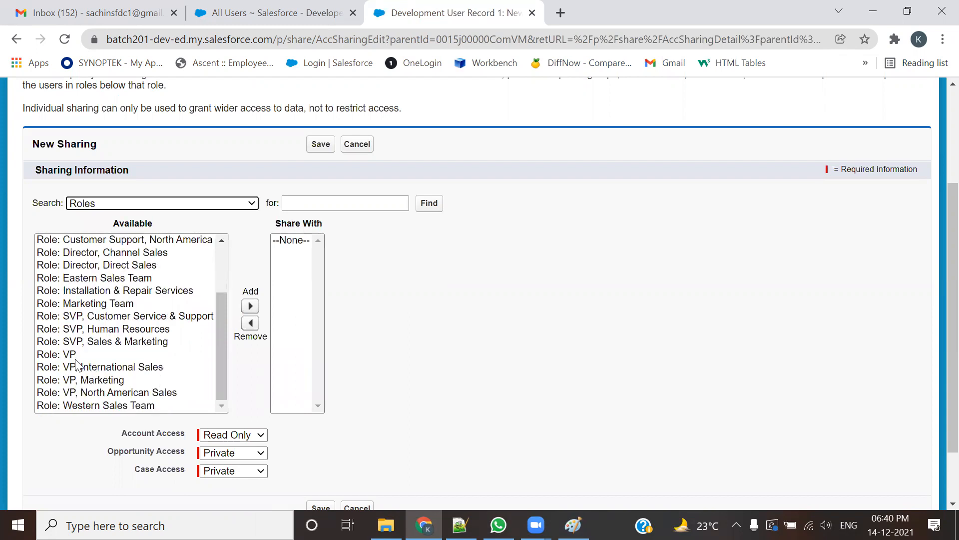
{"action": "scroll", "coordinate": [115, 386], "scroll_direction": "up", "scroll_amount": 2}
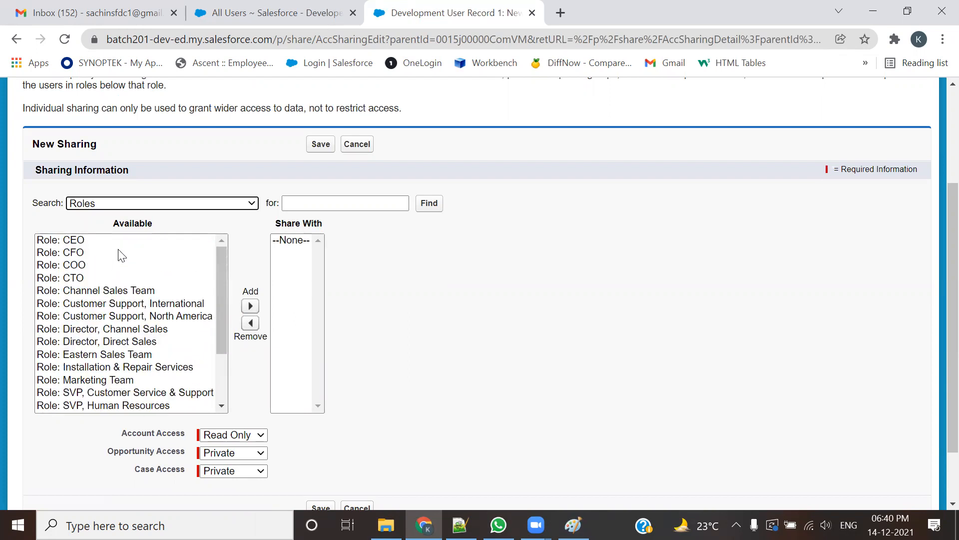
{"action": "left_click", "coordinate": [141, 205]}
{"action": "left_click", "coordinate": [128, 240]}
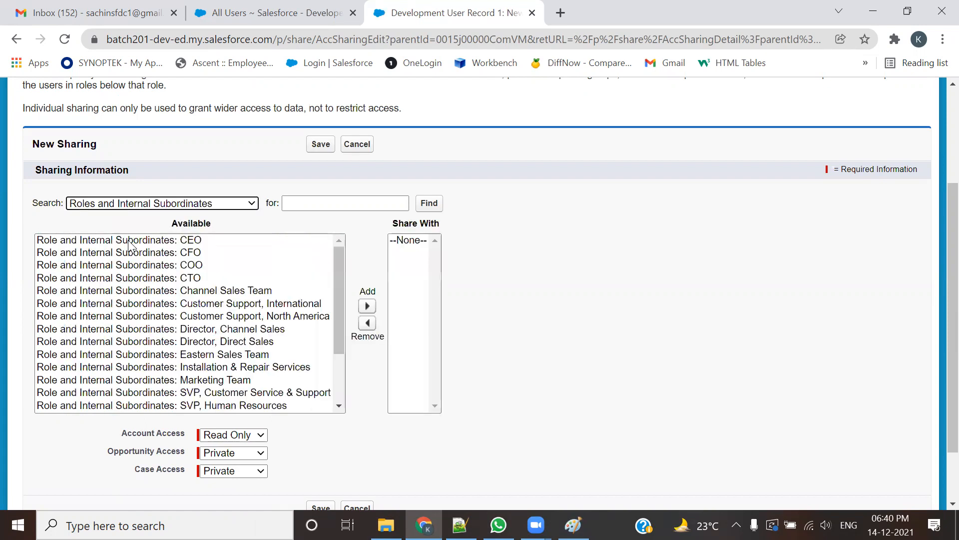
{"action": "left_click", "coordinate": [165, 206]}
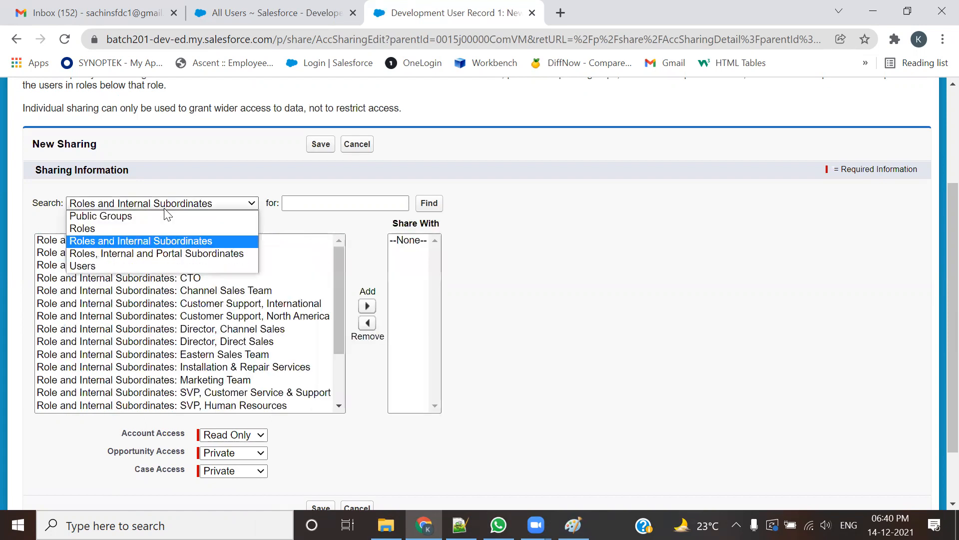
{"action": "left_click", "coordinate": [154, 253]}
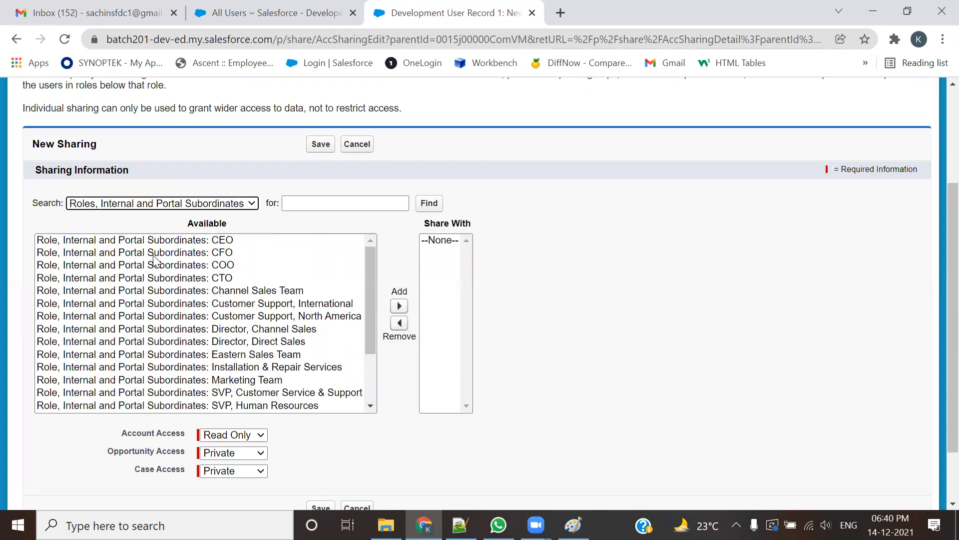
{"action": "left_click", "coordinate": [157, 203]}
{"action": "left_click", "coordinate": [107, 265]}
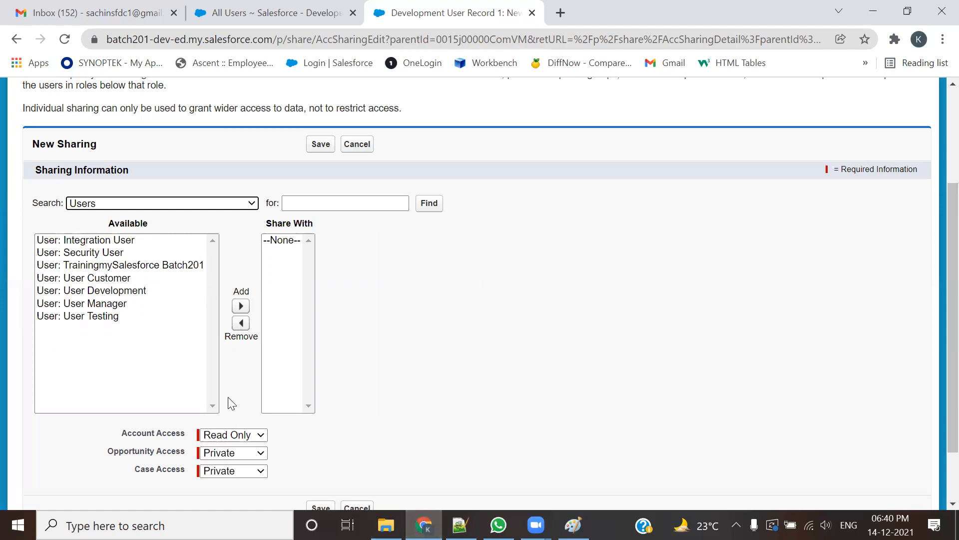
Step: Move User Manager from Available into the Share With list
{"action": "left_click", "coordinate": [114, 306]}
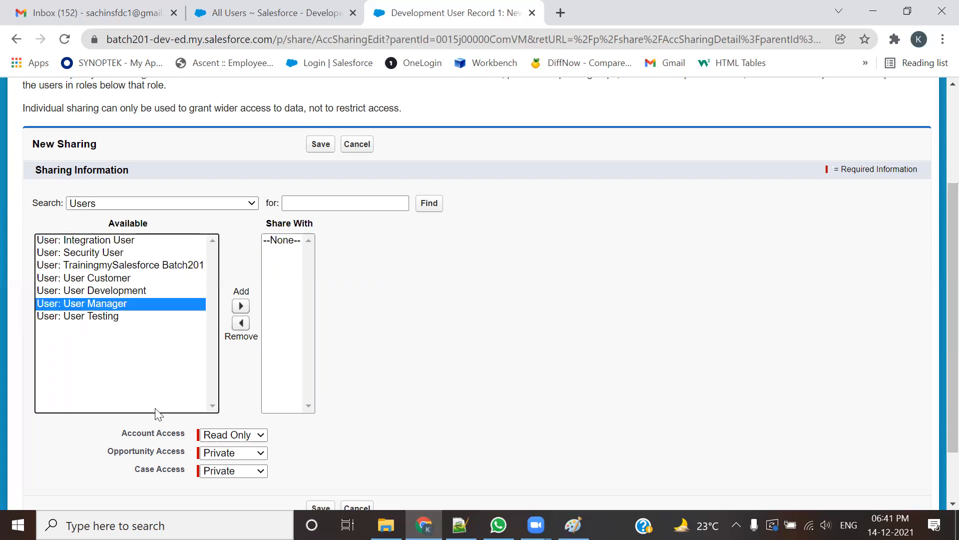
{"action": "left_click", "coordinate": [240, 306]}
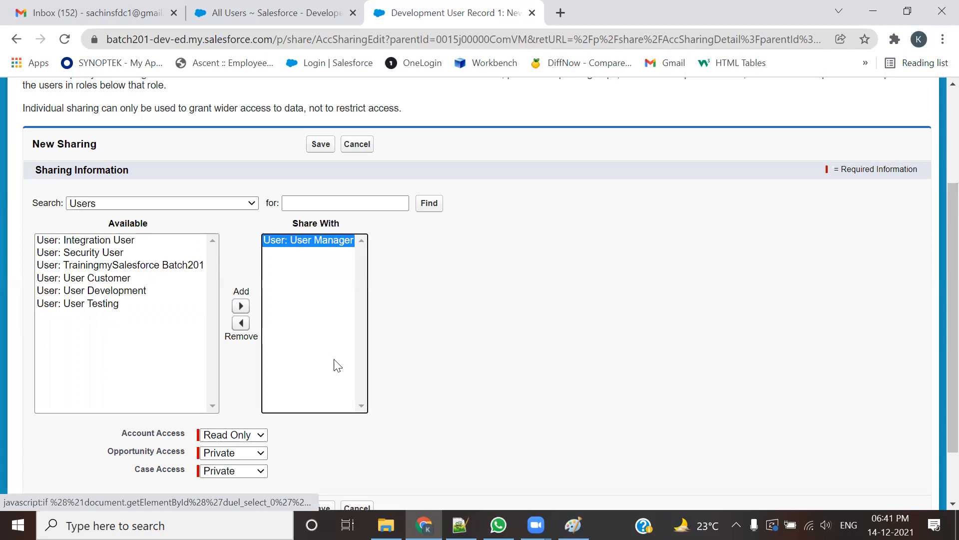
{"action": "scroll", "coordinate": [327, 370], "scroll_direction": "down", "scroll_amount": 3}
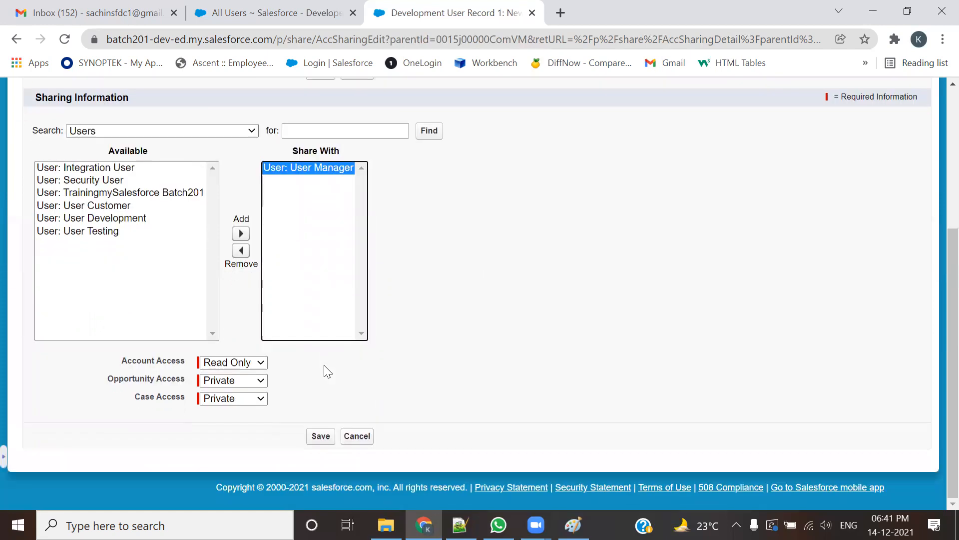
{"action": "left_click", "coordinate": [254, 363]}
{"action": "left_click", "coordinate": [252, 363]}
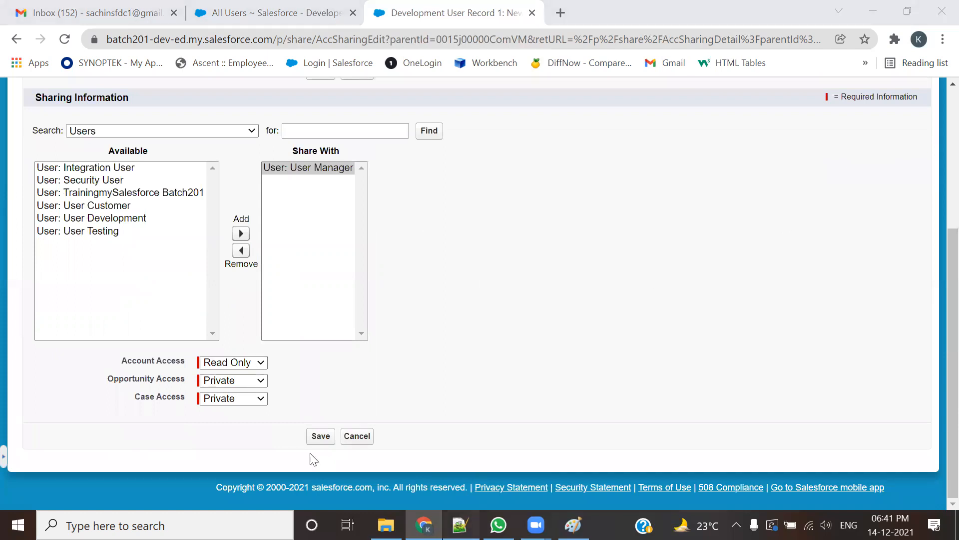
Step: Keep Account access at Read Only and Opportunity and Case access at Private
{"action": "left_click_drag", "start_coordinate": [122, 359], "coordinate": [161, 360]}
{"action": "left_click", "coordinate": [260, 362]}
{"action": "left_click", "coordinate": [265, 374]}
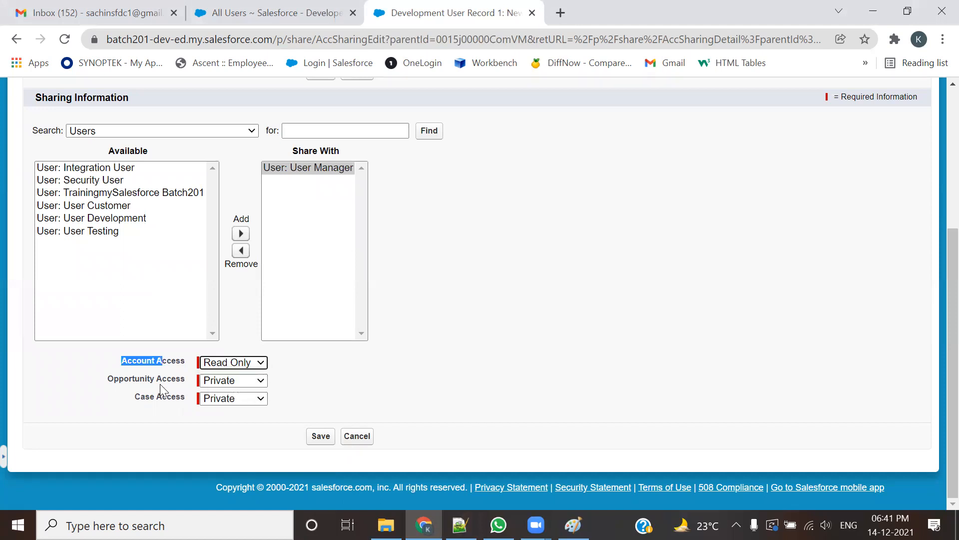
{"action": "left_click", "coordinate": [232, 380]}
{"action": "left_click", "coordinate": [210, 392]}
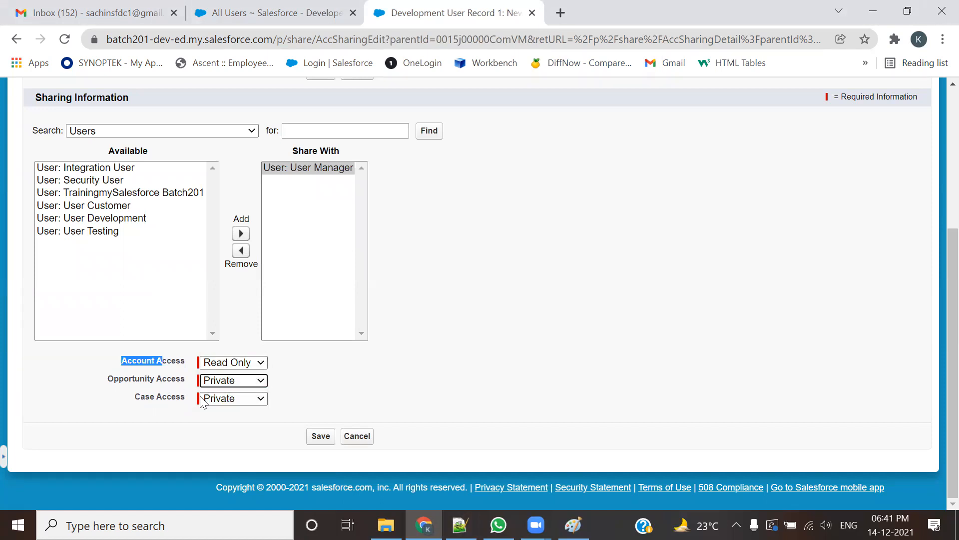
{"action": "left_click", "coordinate": [233, 398]}
{"action": "left_click", "coordinate": [232, 399]}
{"action": "left_click", "coordinate": [134, 374]}
{"action": "left_click", "coordinate": [215, 362]}
{"action": "left_click", "coordinate": [215, 361]}
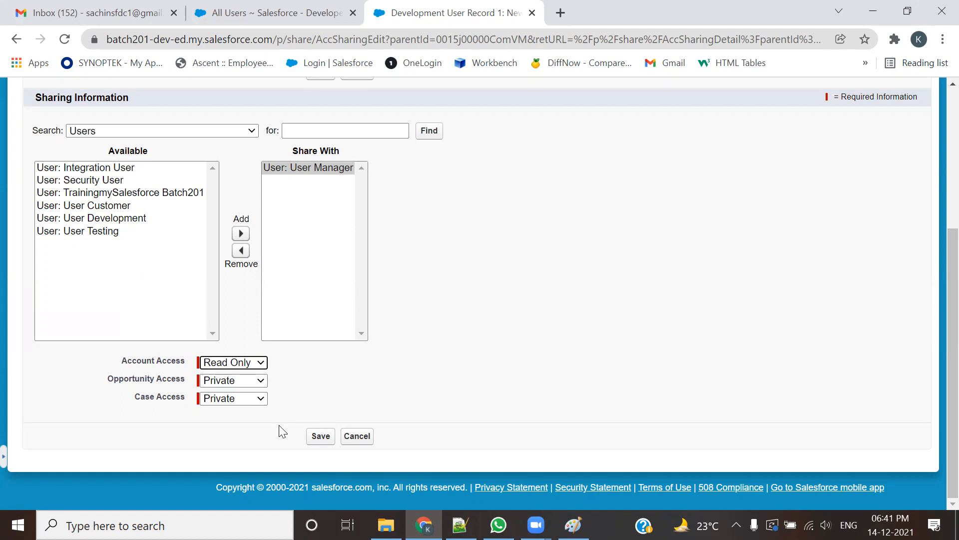
Step: Save the share and review User Manager's Read Only, Manual Sharing entry beside the owner's Full Access
{"action": "left_click", "coordinate": [315, 440]}
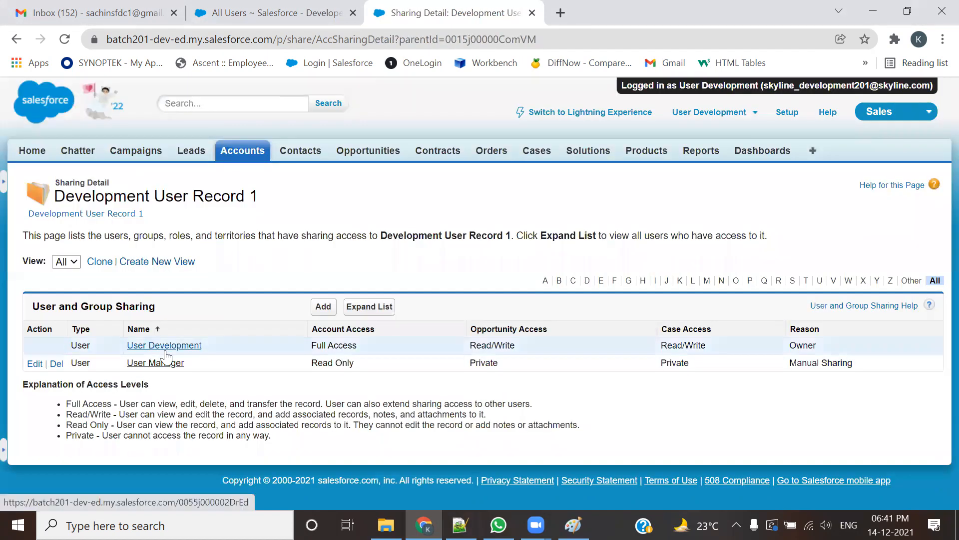
{"action": "left_click_drag", "start_coordinate": [358, 346], "coordinate": [304, 346]}
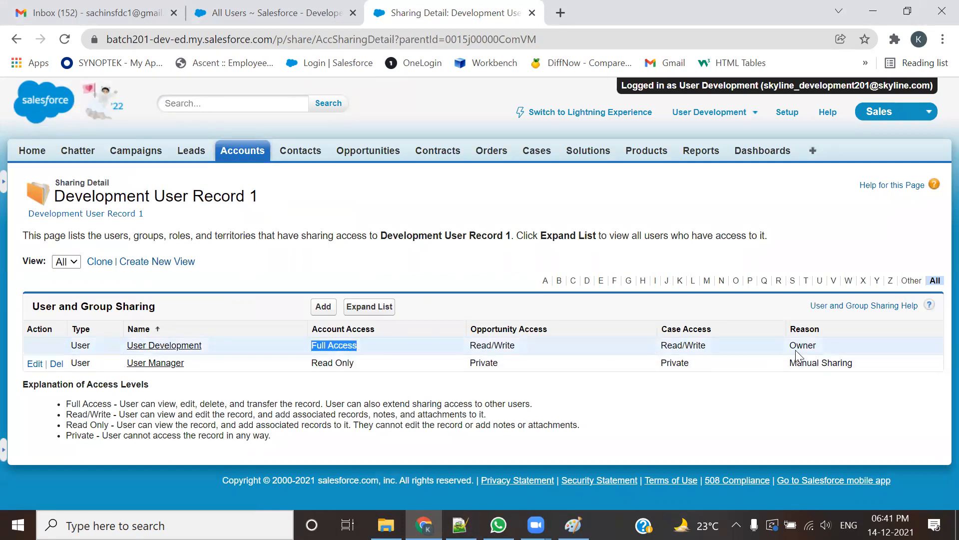
{"action": "left_click_drag", "start_coordinate": [185, 363], "coordinate": [133, 362]}
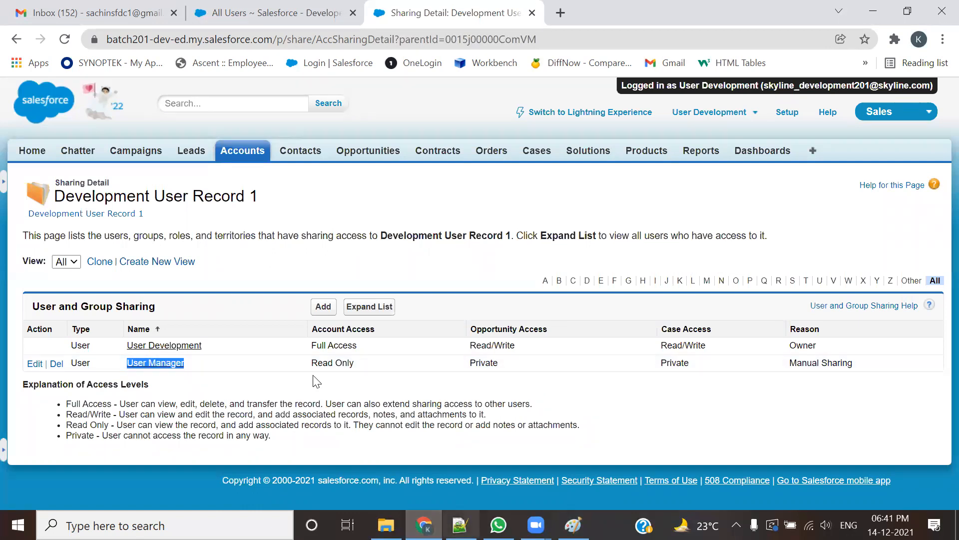
{"action": "left_click_drag", "start_coordinate": [354, 363], "coordinate": [310, 361]}
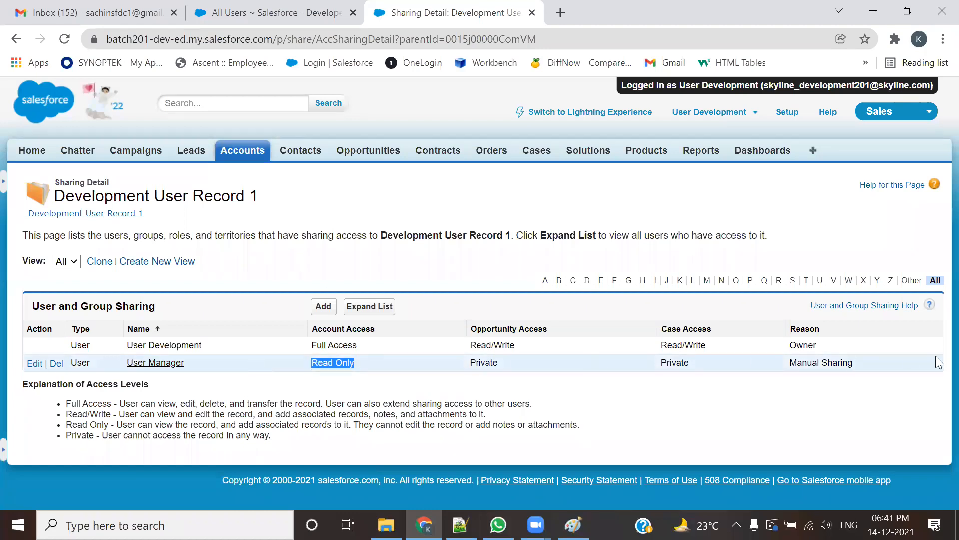
{"action": "left_click_drag", "start_coordinate": [855, 364], "coordinate": [788, 366]}
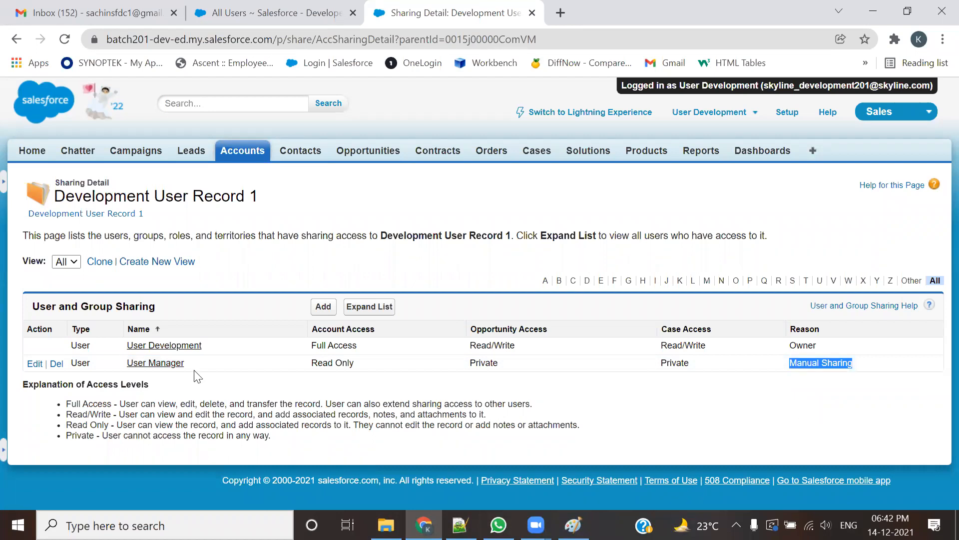
Step: Open Accounts home in a separate tab, recheck the User Manager share entry, then close that tab
{"action": "left_click", "coordinate": [243, 156], "text": "ctrl"}
{"action": "key", "text": "ctrl+Tab"}
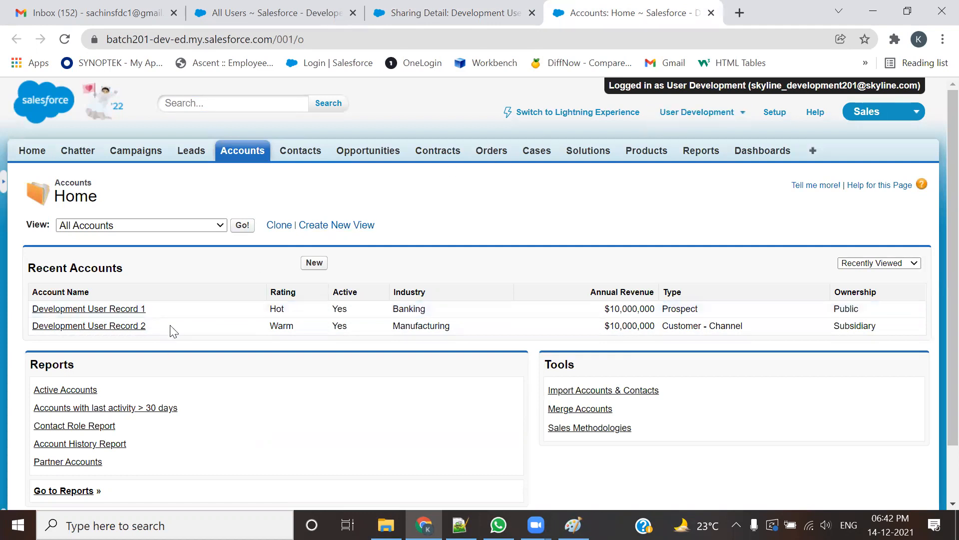
{"action": "left_click", "coordinate": [418, 13]}
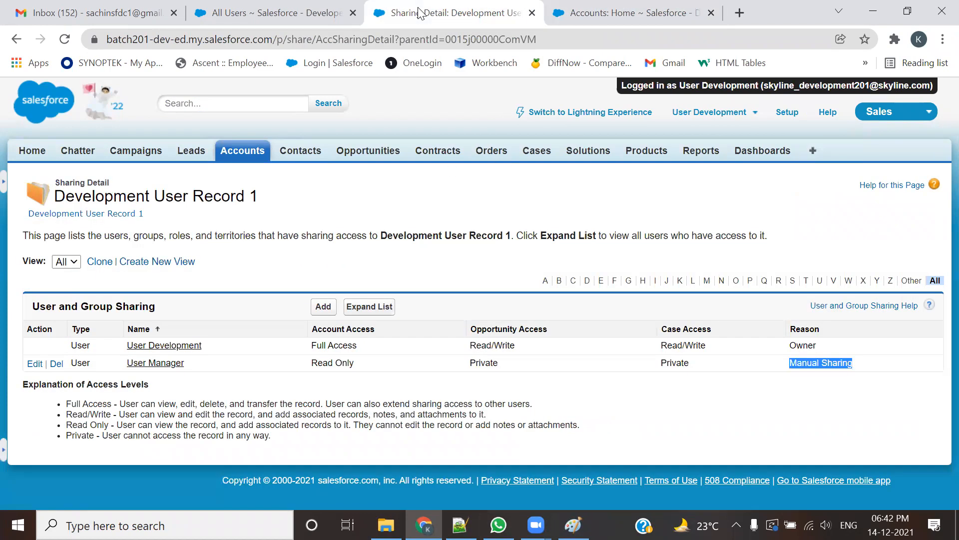
{"action": "left_click_drag", "start_coordinate": [256, 196], "coordinate": [199, 195]}
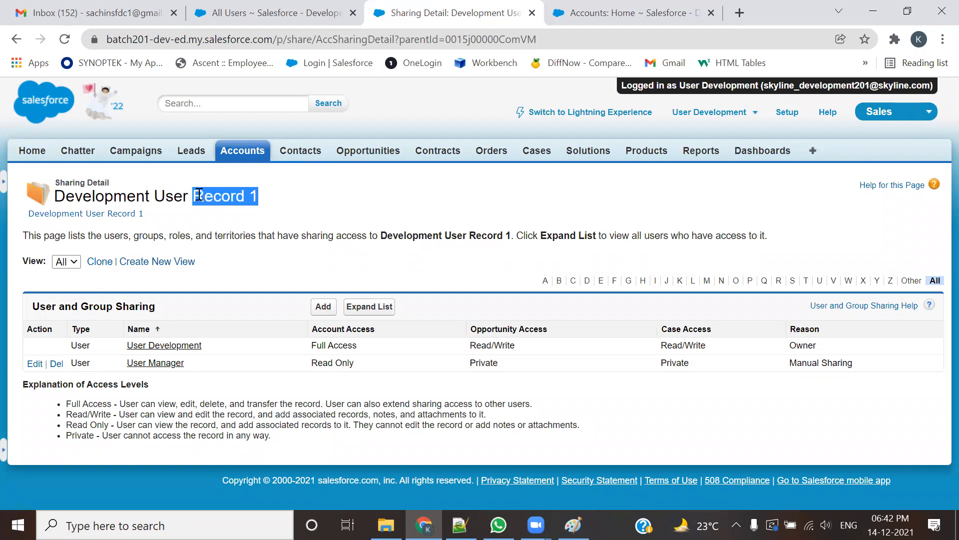
{"action": "left_click_drag", "start_coordinate": [198, 364], "coordinate": [131, 366]}
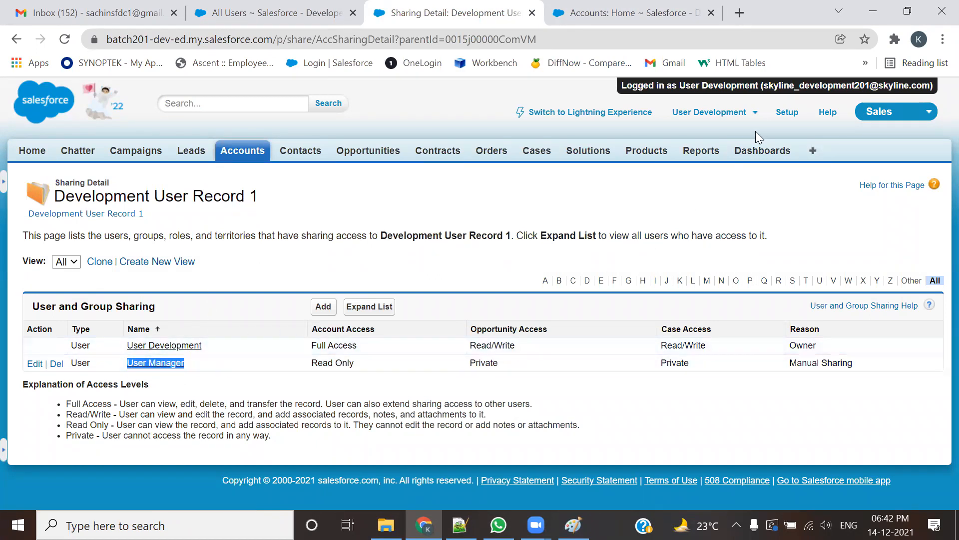
{"action": "left_click", "coordinate": [711, 13]}
Step: Log out to the admin org and log in as User Manager
{"action": "left_click", "coordinate": [726, 119]}
{"action": "left_click", "coordinate": [725, 119]}
{"action": "left_click", "coordinate": [641, 211]}
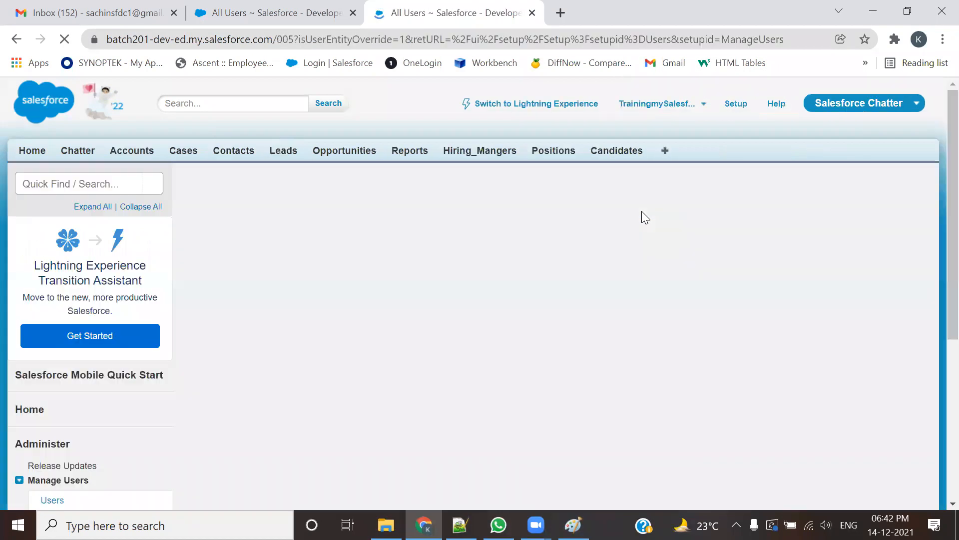
{"action": "left_click", "coordinate": [352, 13]}
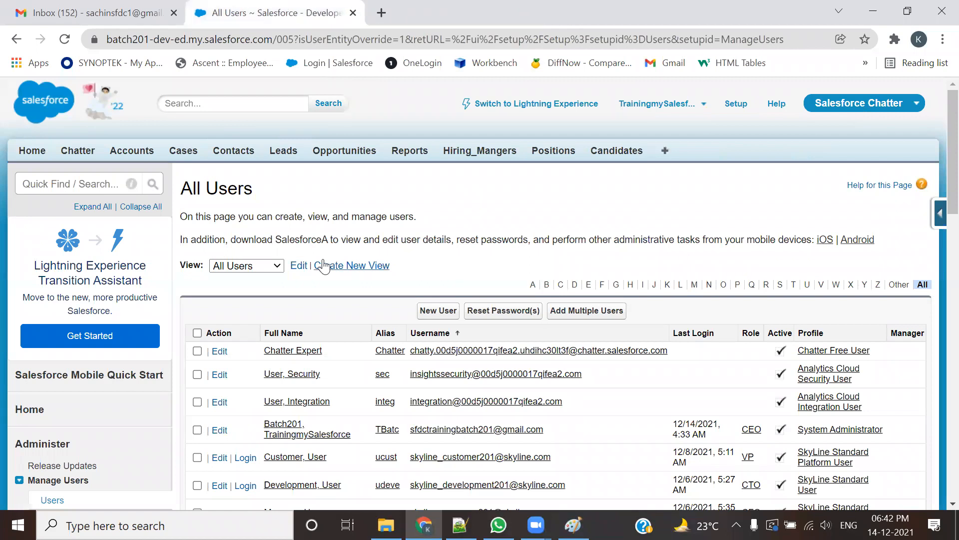
{"action": "scroll", "coordinate": [324, 266], "scroll_direction": "down", "scroll_amount": 5}
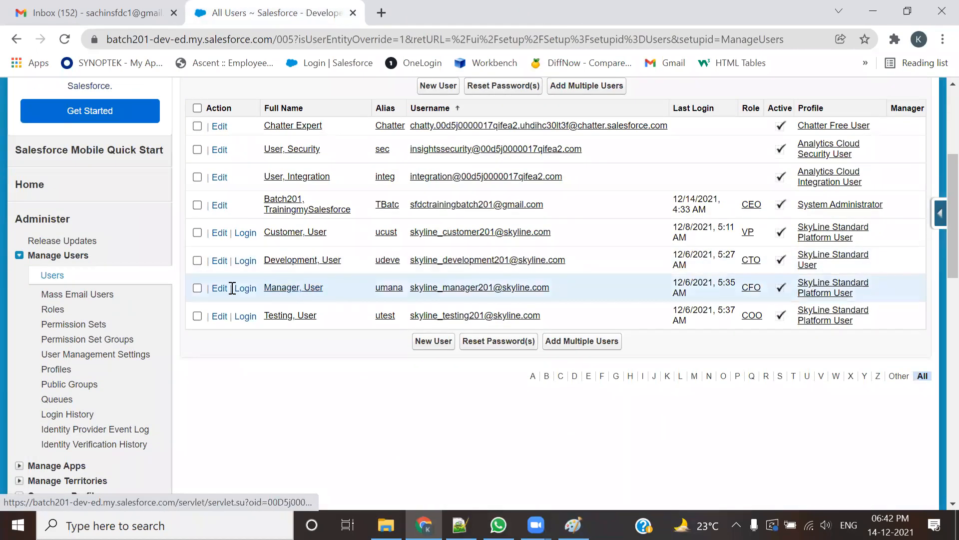
{"action": "left_click", "coordinate": [245, 288]}
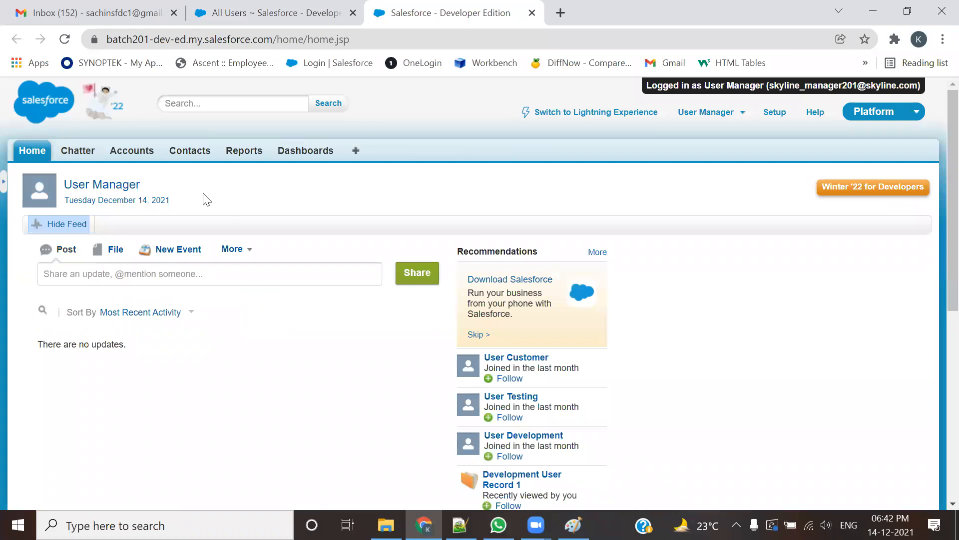
Step: As User Manager, show the All Accounts list and open Development User Record 1
{"action": "left_click", "coordinate": [132, 150]}
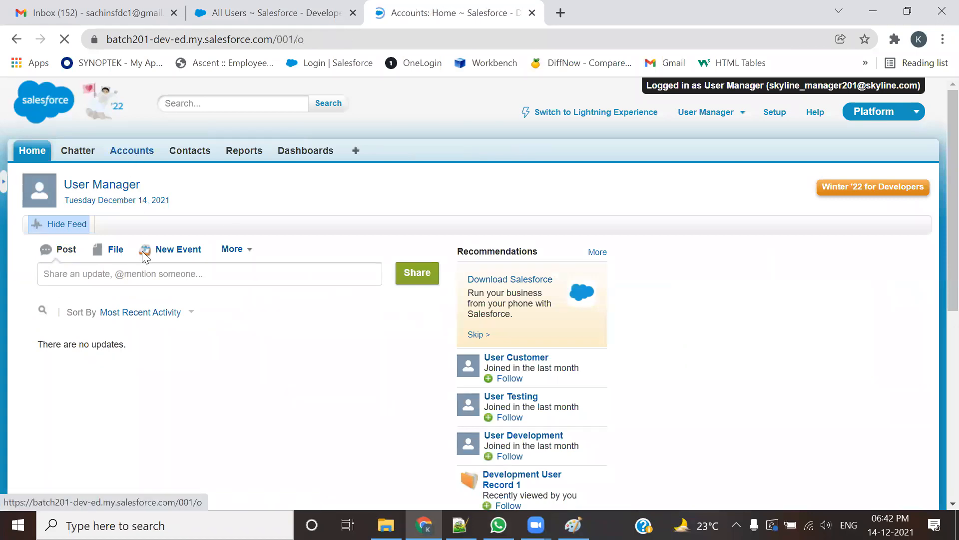
{"action": "left_click", "coordinate": [120, 310]}
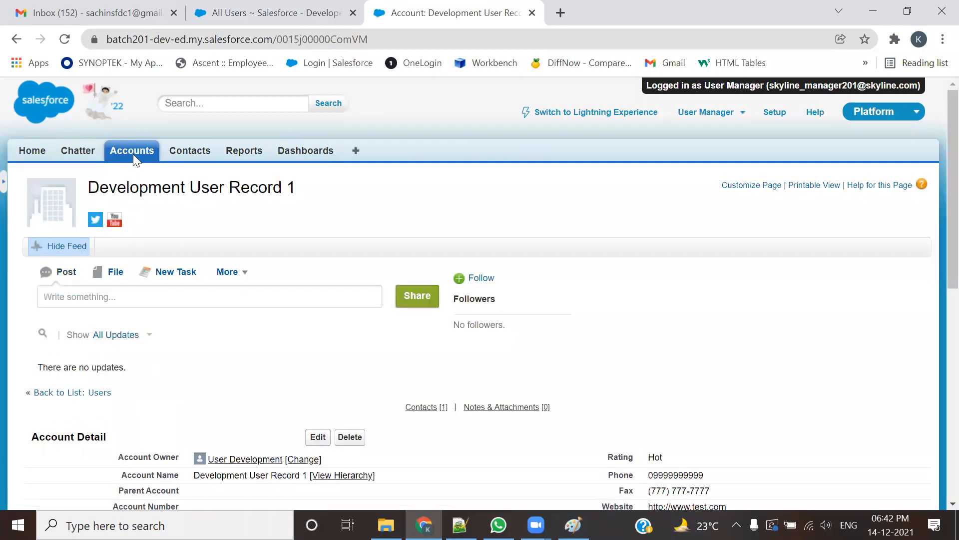
{"action": "left_click", "coordinate": [133, 151]}
{"action": "left_click", "coordinate": [242, 225]}
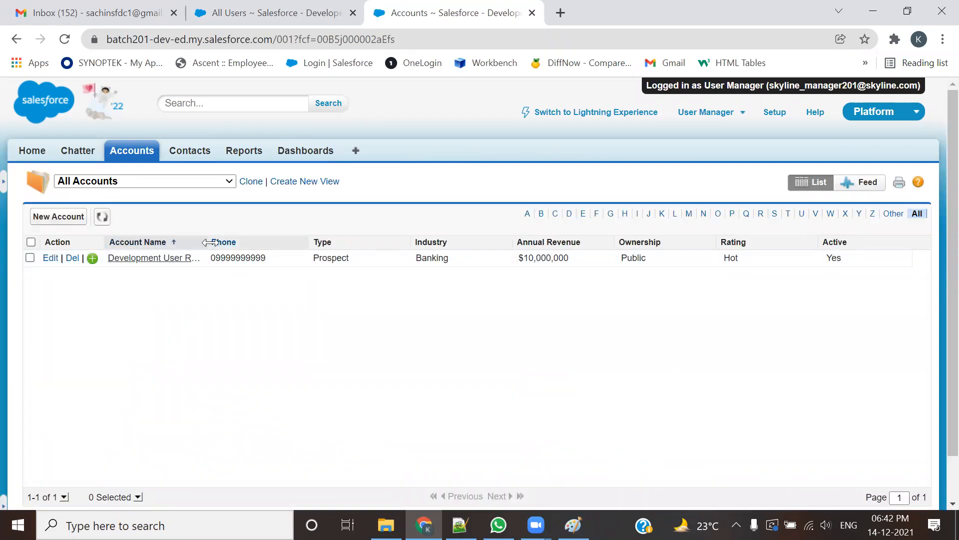
{"action": "left_click_drag", "start_coordinate": [234, 243], "coordinate": [257, 243]}
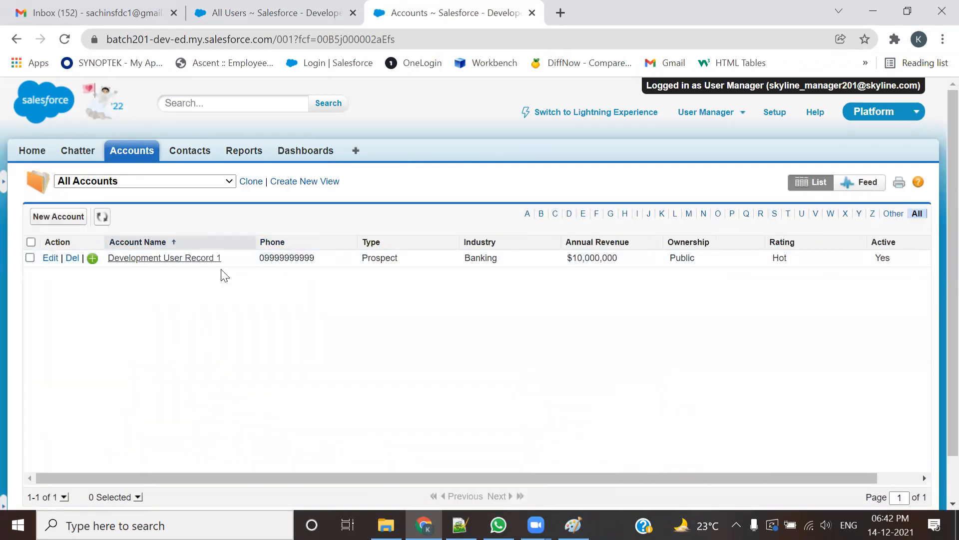
{"action": "left_click", "coordinate": [188, 258]}
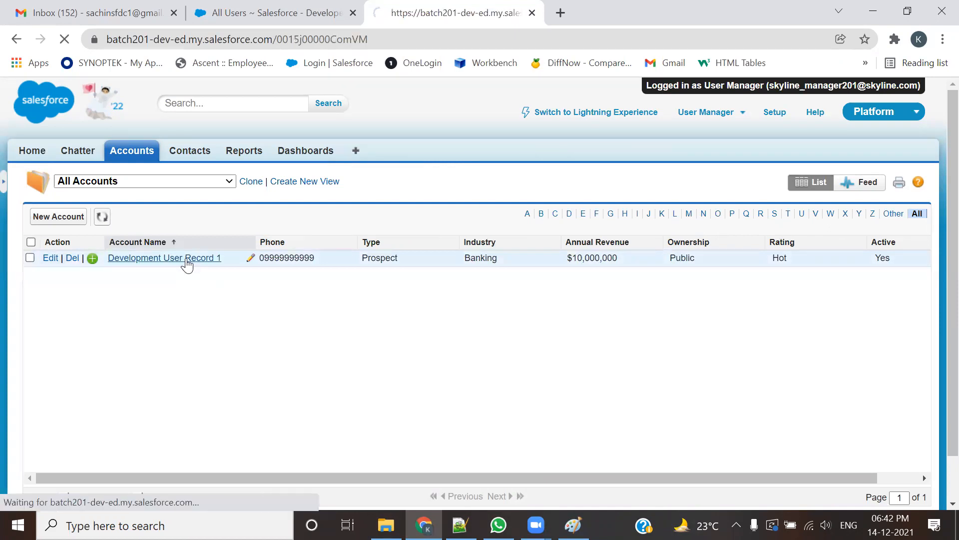
Step: Scroll through Development User Record 1's account details as User Manager
{"action": "scroll", "coordinate": [265, 338], "scroll_direction": "down", "scroll_amount": 3}
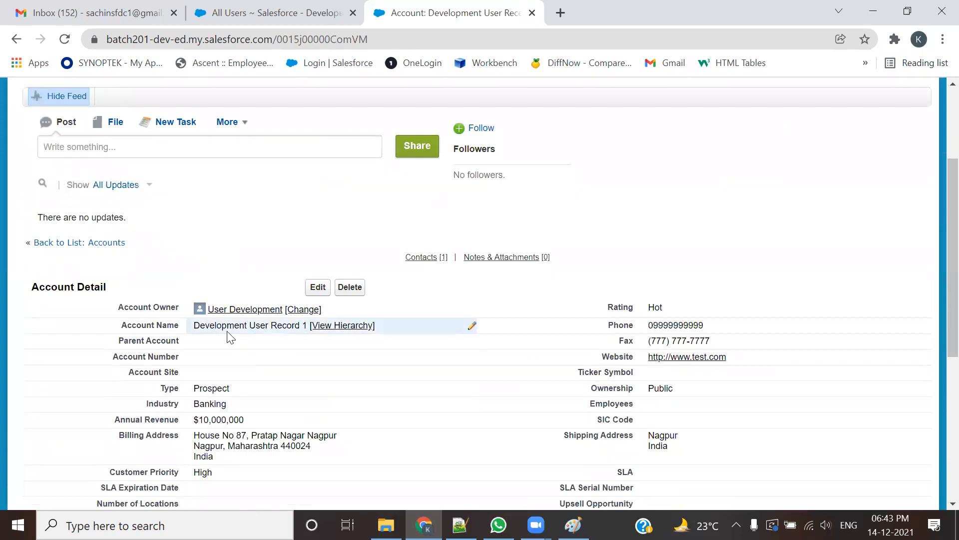
{"action": "scroll", "coordinate": [302, 334], "scroll_direction": "up", "scroll_amount": 3}
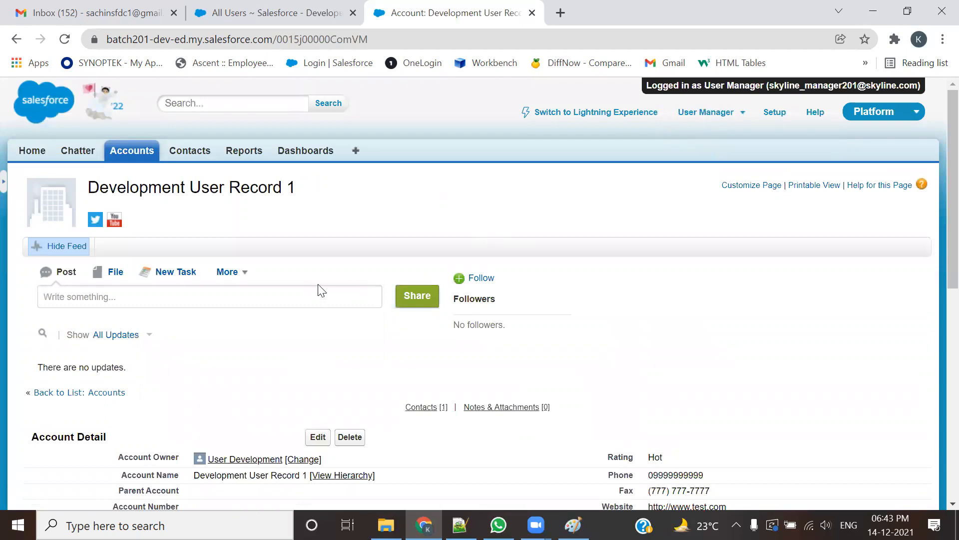
{"action": "scroll", "coordinate": [317, 291], "scroll_direction": "down", "scroll_amount": 3}
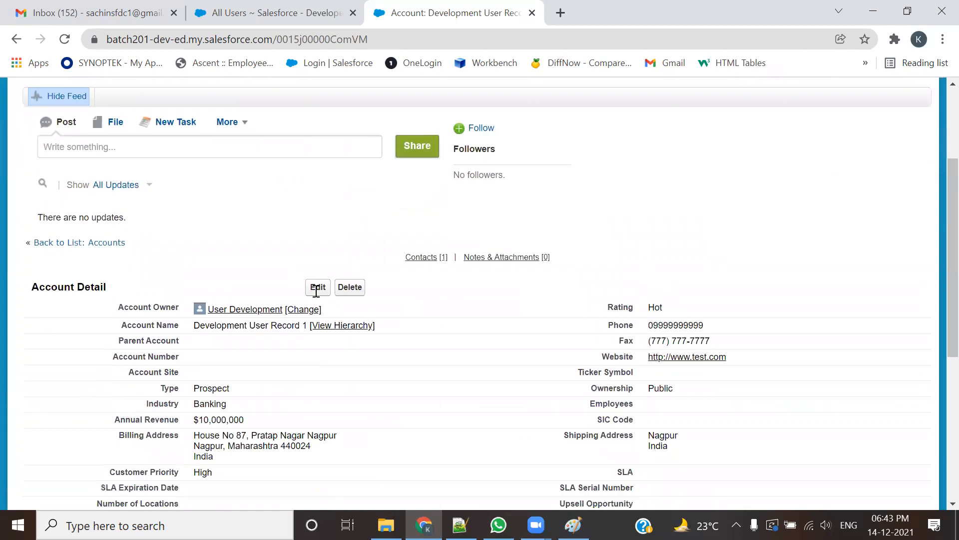
{"action": "scroll", "coordinate": [326, 391], "scroll_direction": "down", "scroll_amount": 2}
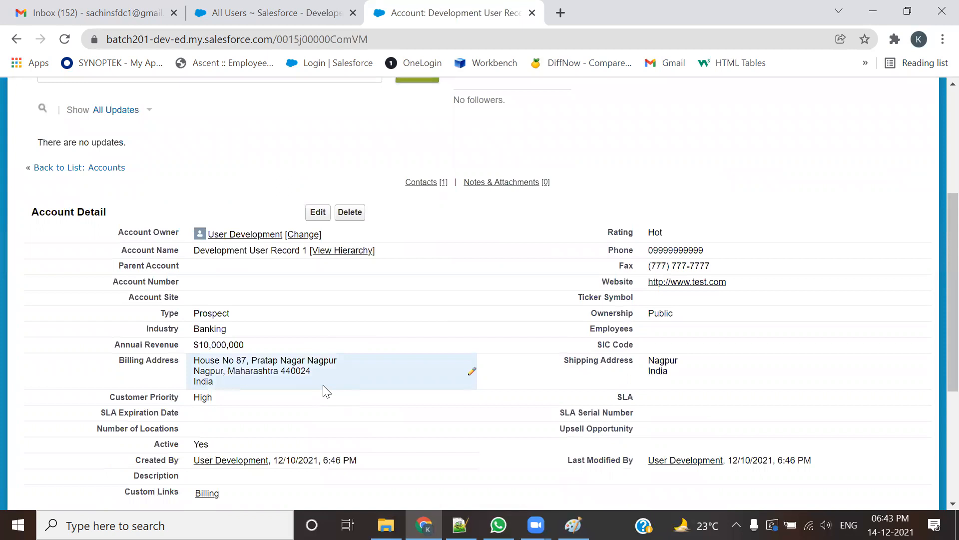
{"action": "scroll", "coordinate": [324, 390], "scroll_direction": "down", "scroll_amount": 2}
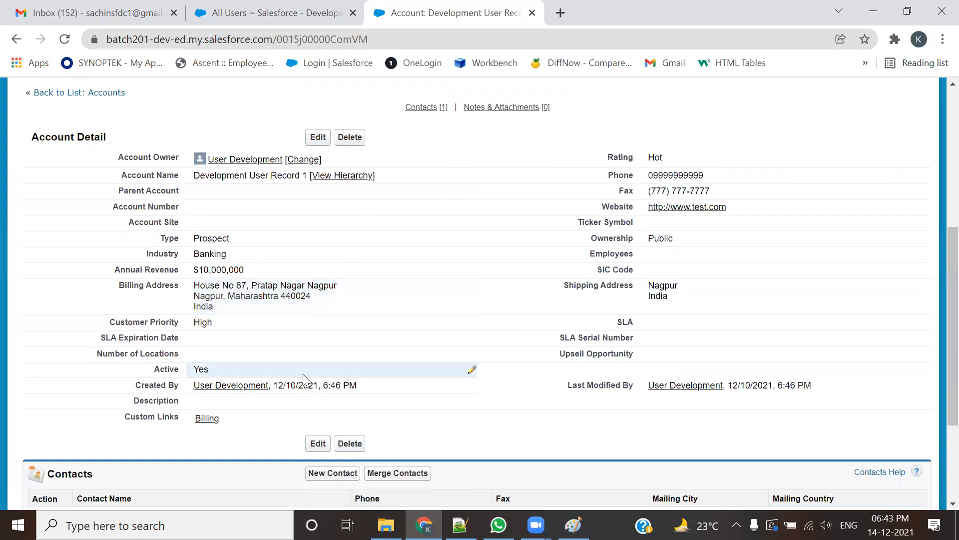
Step: Try editing the account, note the Insufficient Privileges page, and return to the record
{"action": "left_click", "coordinate": [317, 137]}
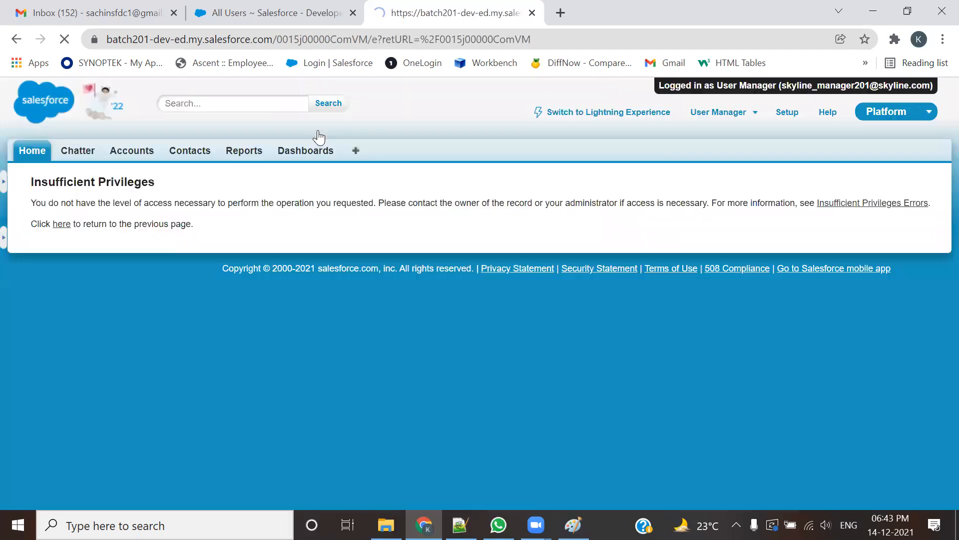
{"action": "left_click_drag", "start_coordinate": [156, 183], "coordinate": [33, 182]}
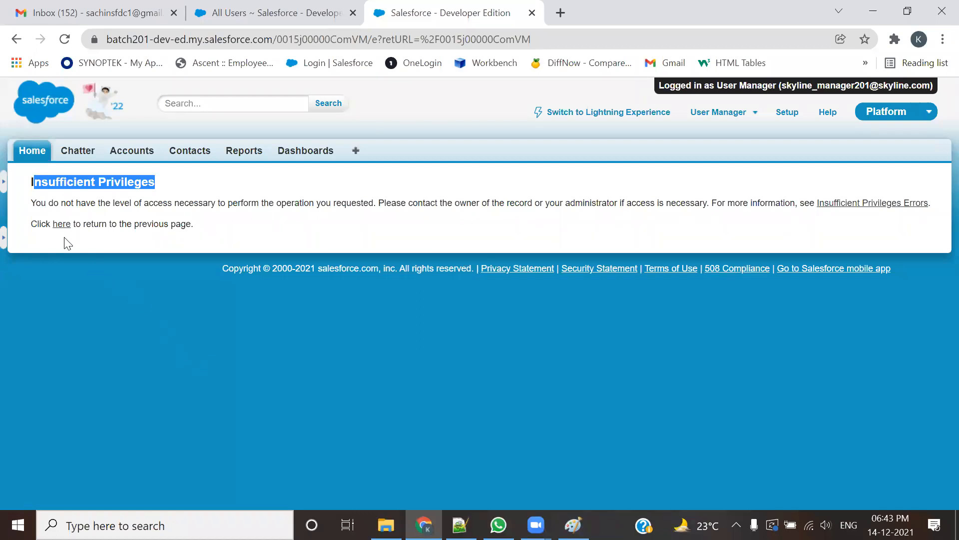
{"action": "left_click", "coordinate": [61, 224]}
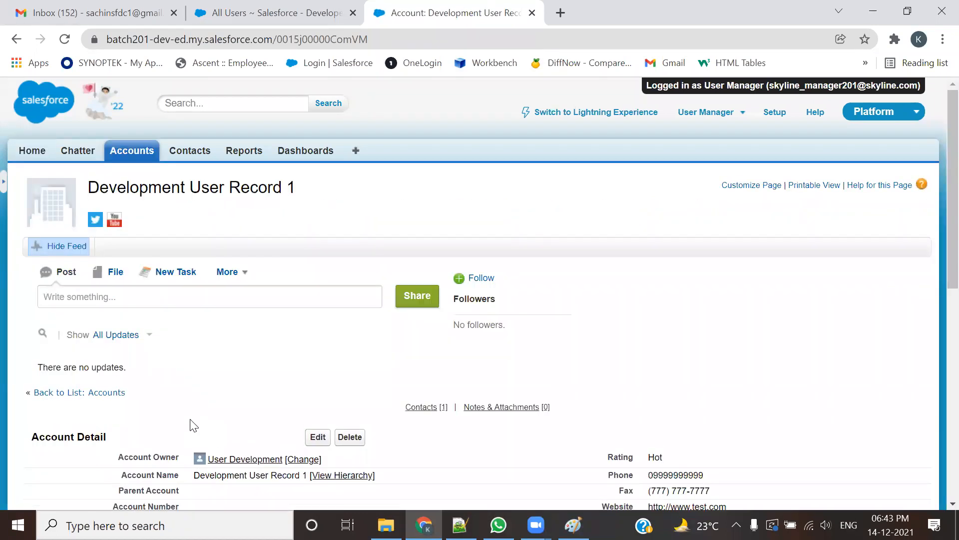
Step: Attempt an inline Account Number change to 675, see the access error, and cancel it
{"action": "scroll", "coordinate": [194, 425], "scroll_direction": "down", "scroll_amount": 4}
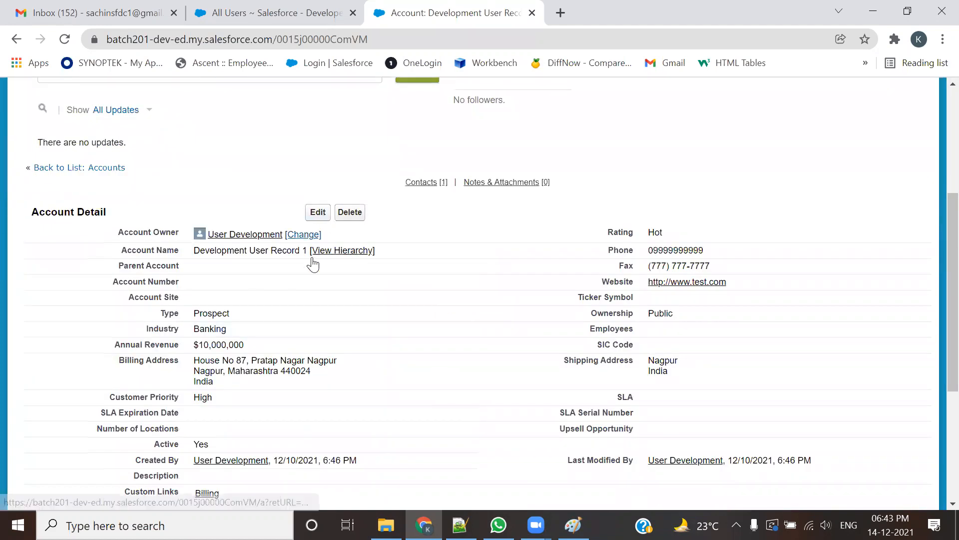
{"action": "double_click", "coordinate": [476, 265]}
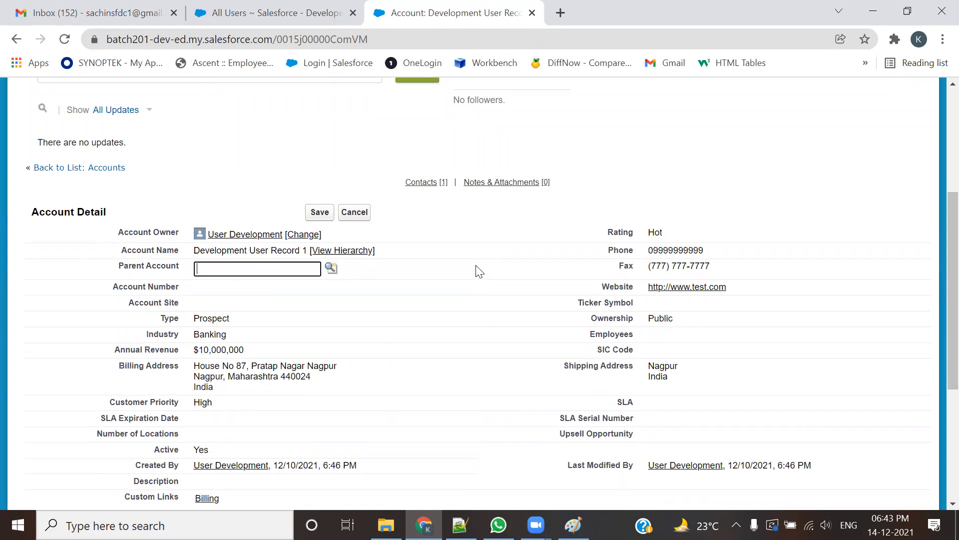
{"action": "double_click", "coordinate": [371, 286]}
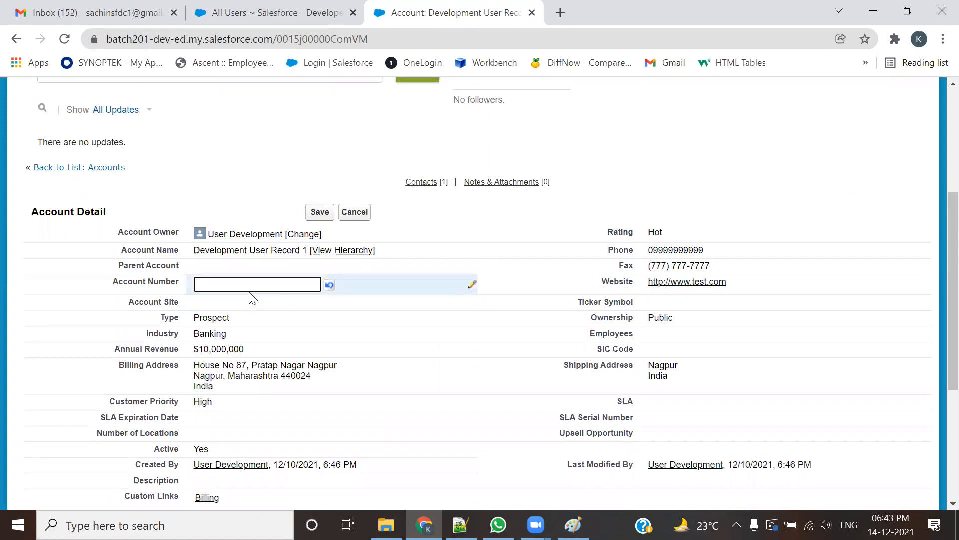
{"action": "type", "text": "675"}
{"action": "left_click", "coordinate": [329, 213]}
{"action": "left_click_drag", "start_coordinate": [111, 230], "coordinate": [479, 232]}
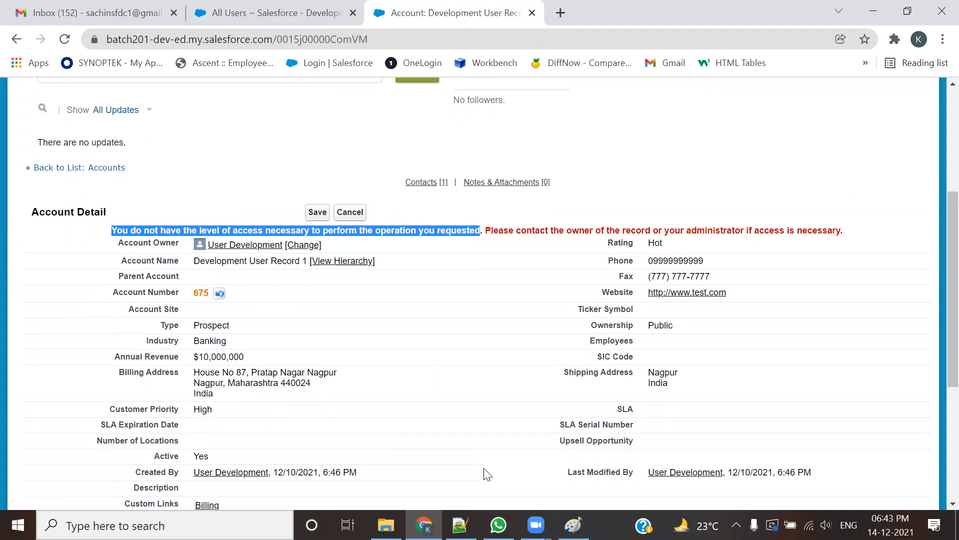
{"action": "left_click", "coordinate": [363, 217]}
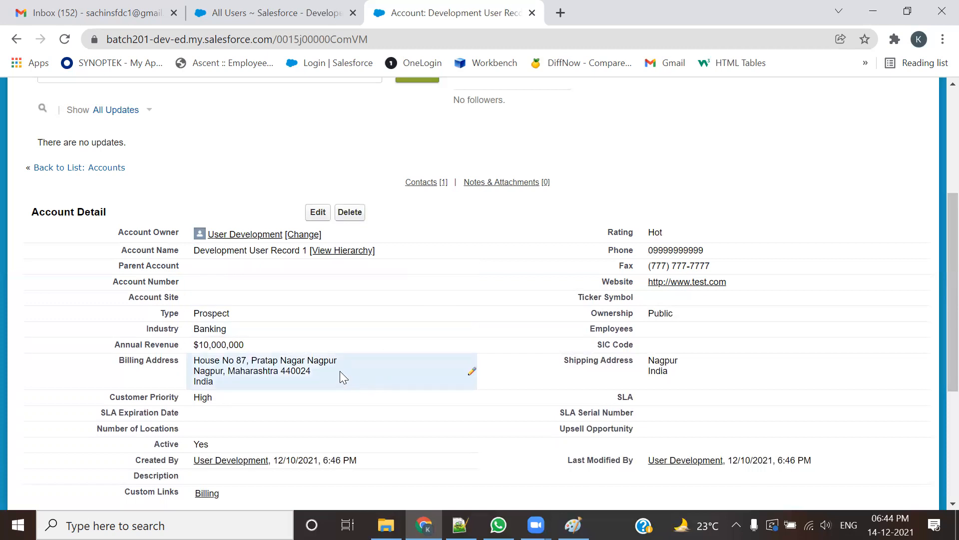
{"action": "scroll", "coordinate": [724, 136], "scroll_direction": "up", "scroll_amount": 5}
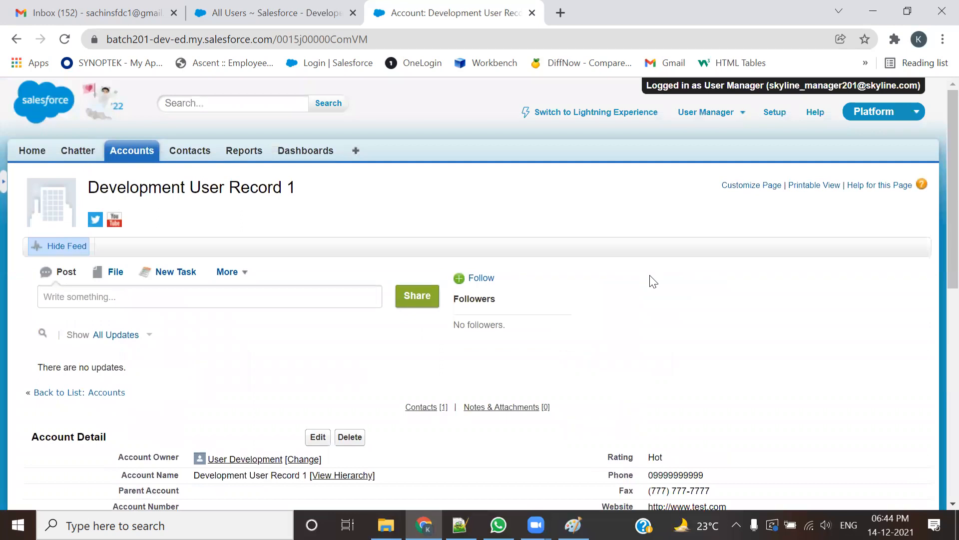
Step: Log out of the User Manager session
{"action": "scroll", "coordinate": [653, 281], "scroll_direction": "down", "scroll_amount": 3}
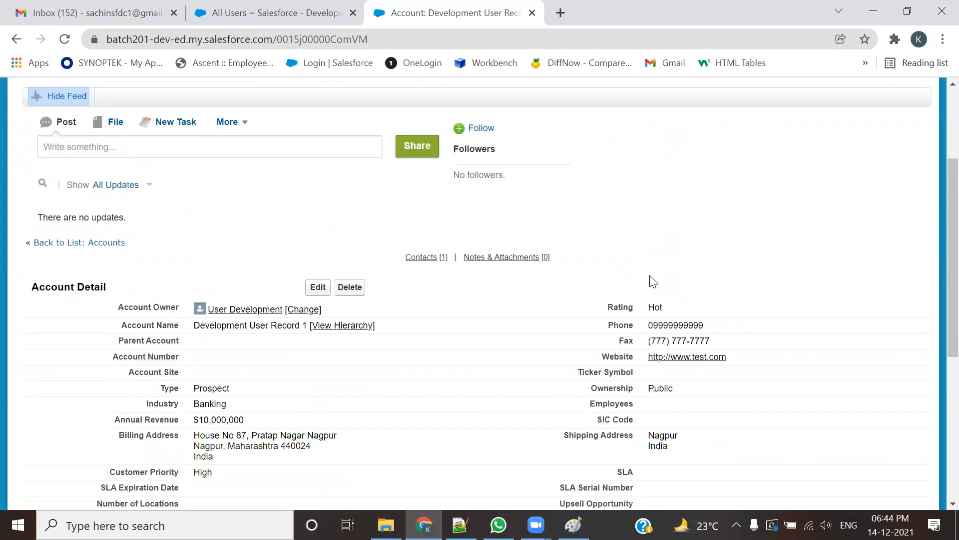
{"action": "scroll", "coordinate": [329, 399], "scroll_direction": "down", "scroll_amount": 3}
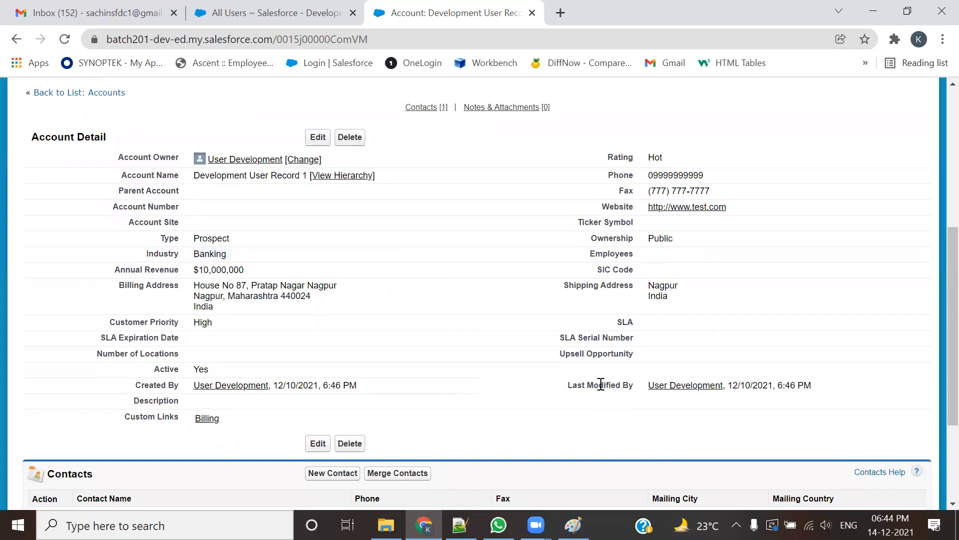
{"action": "scroll", "coordinate": [601, 385], "scroll_direction": "up", "scroll_amount": 5}
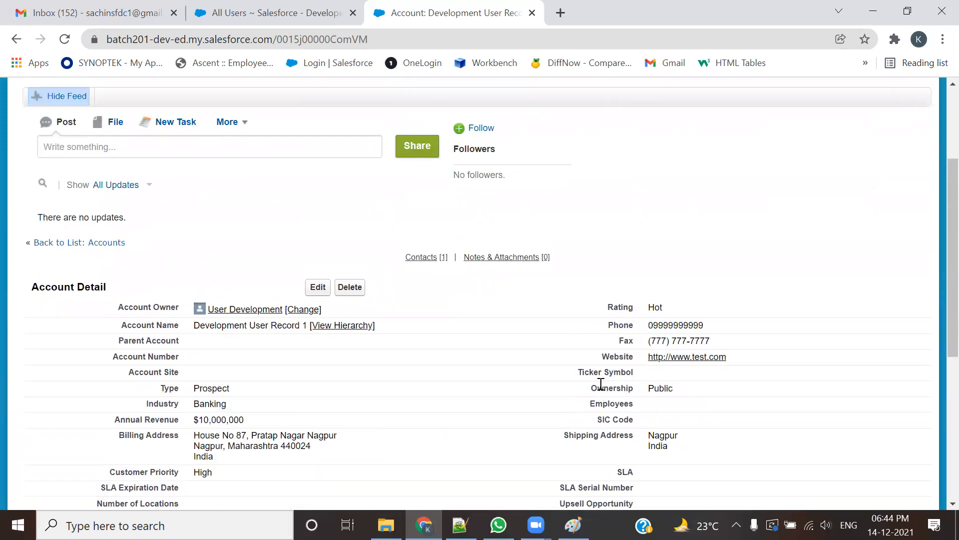
{"action": "scroll", "coordinate": [750, 148], "scroll_direction": "up", "scroll_amount": 2}
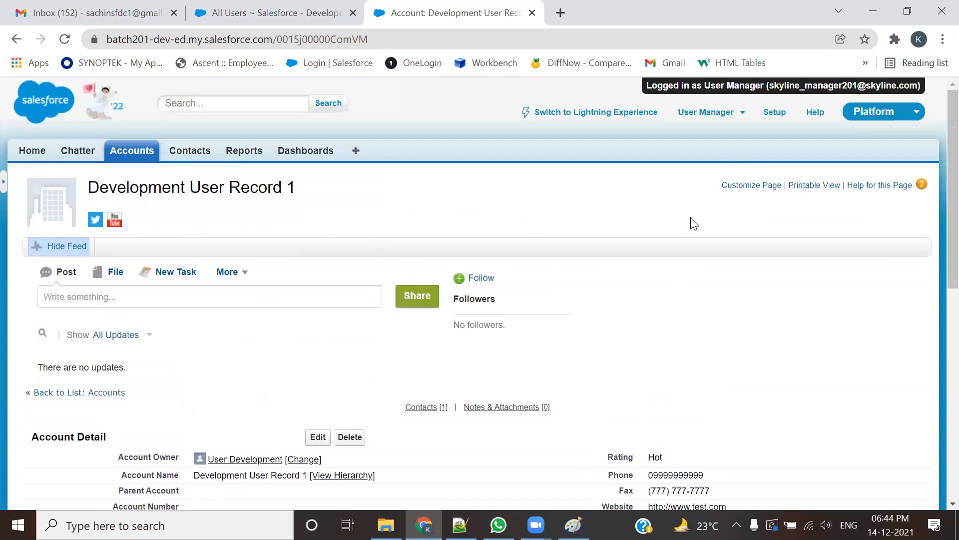
{"action": "left_click", "coordinate": [722, 120]}
{"action": "left_click", "coordinate": [622, 209]}
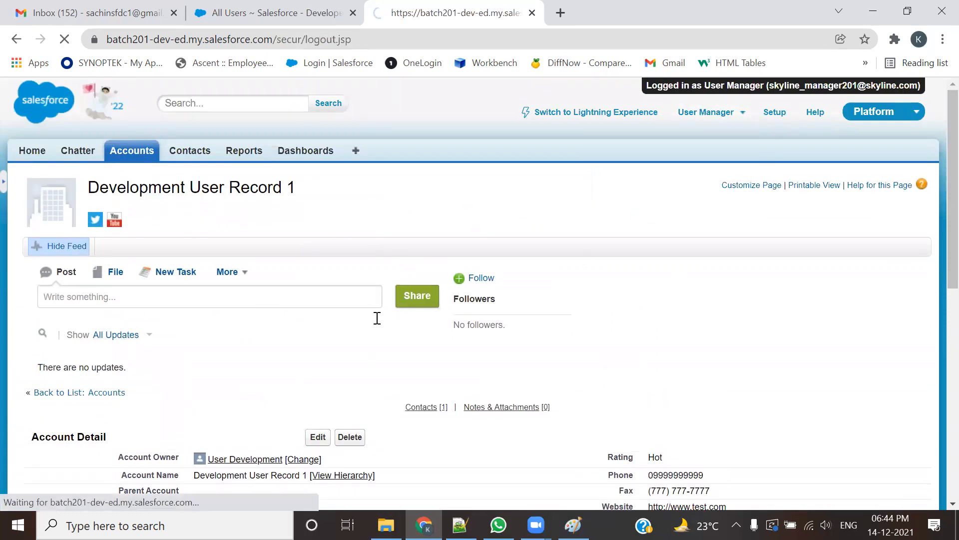
Step: Log in as the Development user from the All Users list
{"action": "left_click", "coordinate": [353, 13]}
{"action": "scroll", "coordinate": [257, 306], "scroll_direction": "down", "scroll_amount": 5}
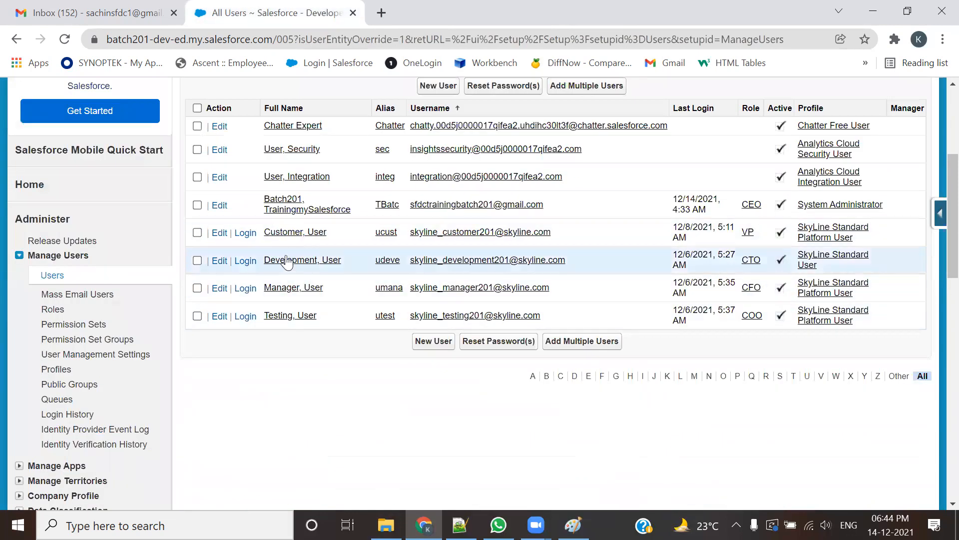
{"action": "left_click", "coordinate": [247, 263]}
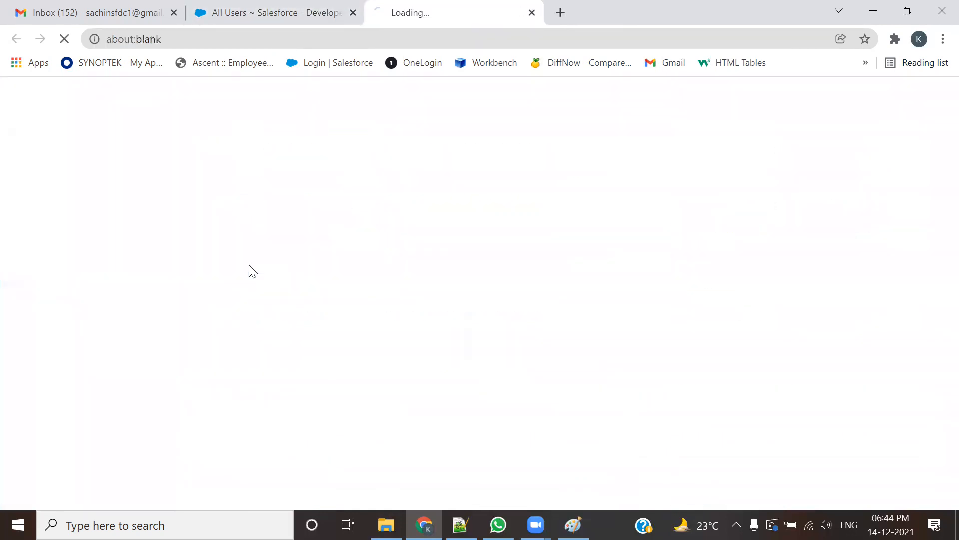
{"action": "key", "text": "alt+Tab"}
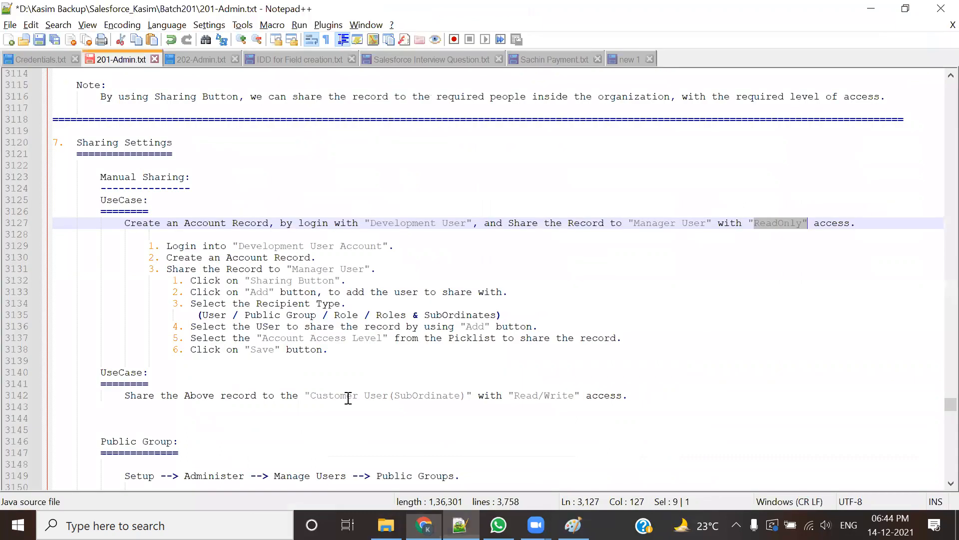
{"action": "scroll", "coordinate": [310, 341], "scroll_direction": "down", "scroll_amount": 4}
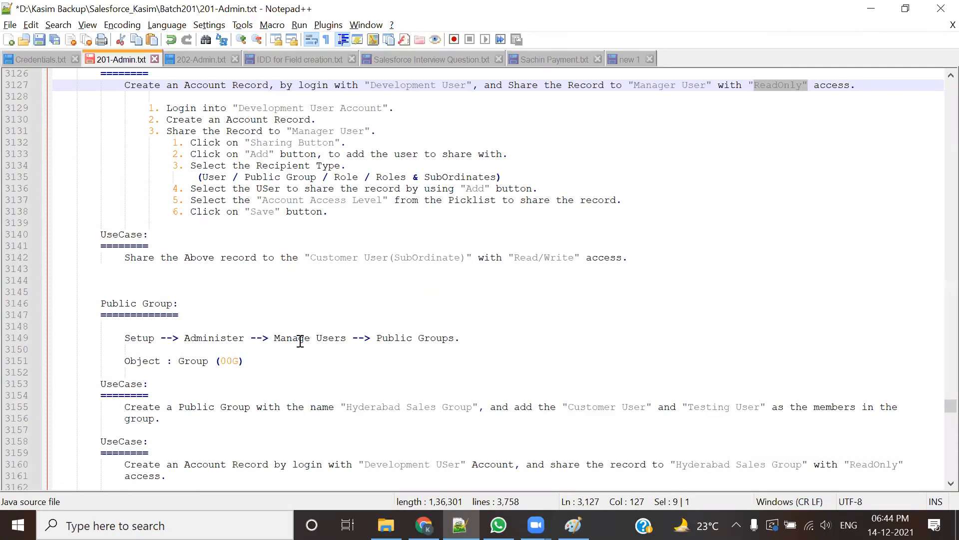
{"action": "scroll", "coordinate": [300, 341], "scroll_direction": "up", "scroll_amount": 1}
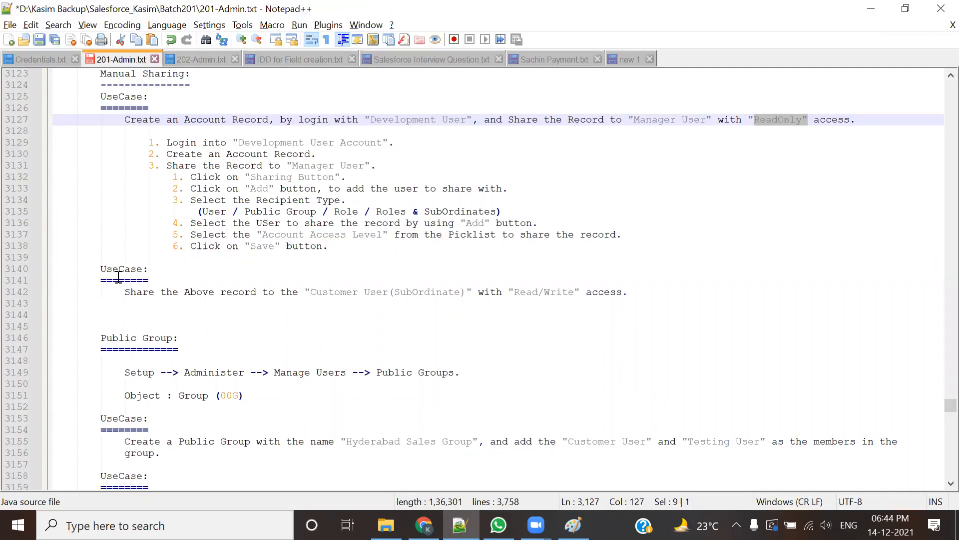
Step: Note the Read/Write sharing use case, then open Development User Record 2 from Accounts
{"action": "left_click_drag", "start_coordinate": [102, 289], "coordinate": [166, 292]}
{"action": "left_click_drag", "start_coordinate": [228, 287], "coordinate": [699, 295]}
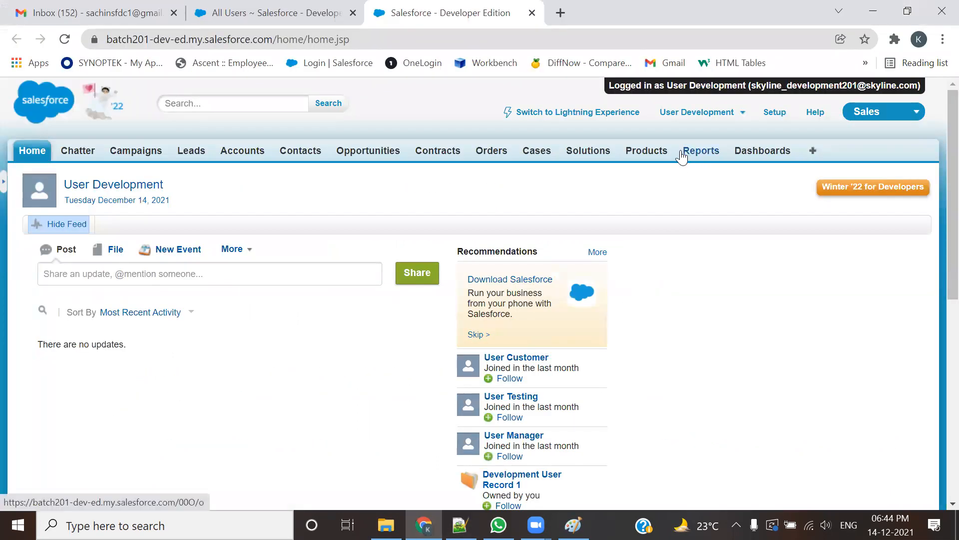
{"action": "left_click", "coordinate": [228, 156]}
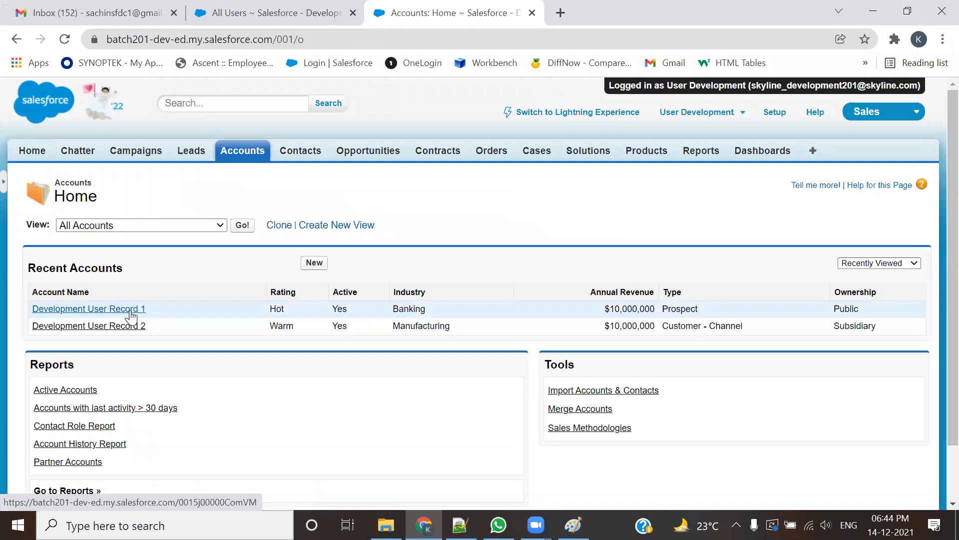
{"action": "left_click", "coordinate": [122, 327]}
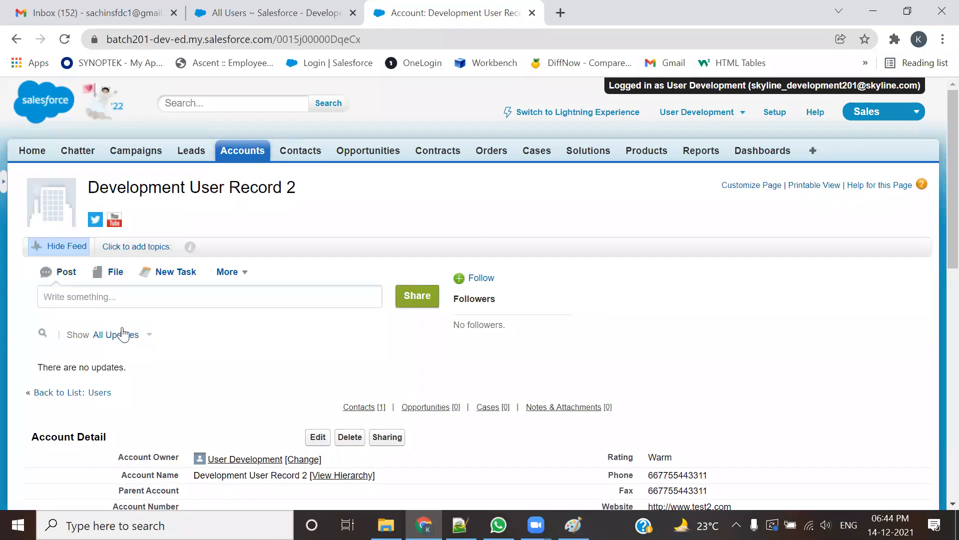
{"action": "scroll", "coordinate": [120, 334], "scroll_direction": "down", "scroll_amount": 1}
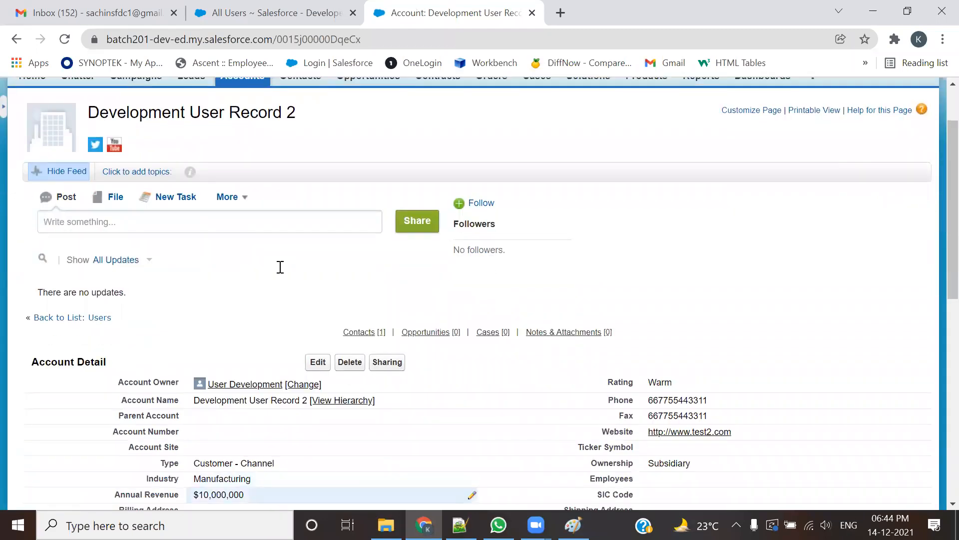
Step: Highlight the Development User in the role hierarchy notes
{"action": "key", "text": "alt+Tab"}
{"action": "scroll", "coordinate": [281, 267], "scroll_direction": "up", "scroll_amount": 1}
{"action": "left_click_drag", "start_coordinate": [295, 211], "coordinate": [398, 212]}
Step: Highlight the Manager, Testing, Development and Customer User roles under CFO, COO, CTO and VP
{"action": "left_click_drag", "start_coordinate": [293, 165], "coordinate": [389, 170]}
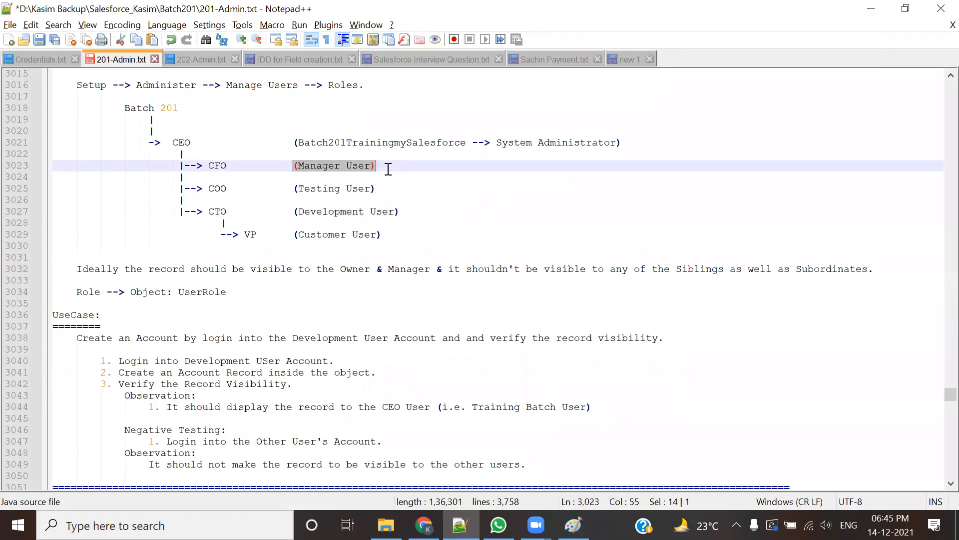
{"action": "left_click_drag", "start_coordinate": [400, 211], "coordinate": [181, 165]}
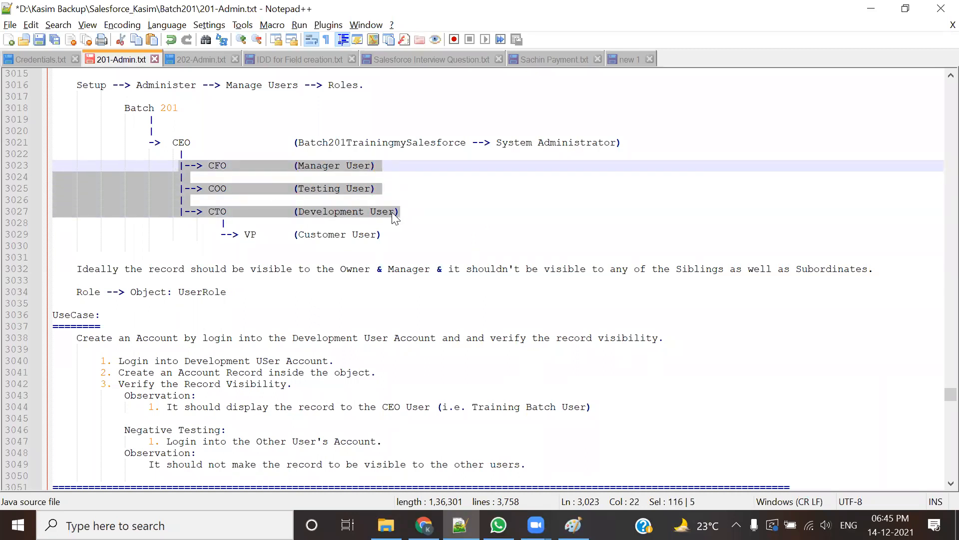
{"action": "left_click_drag", "start_coordinate": [298, 235], "coordinate": [393, 234]}
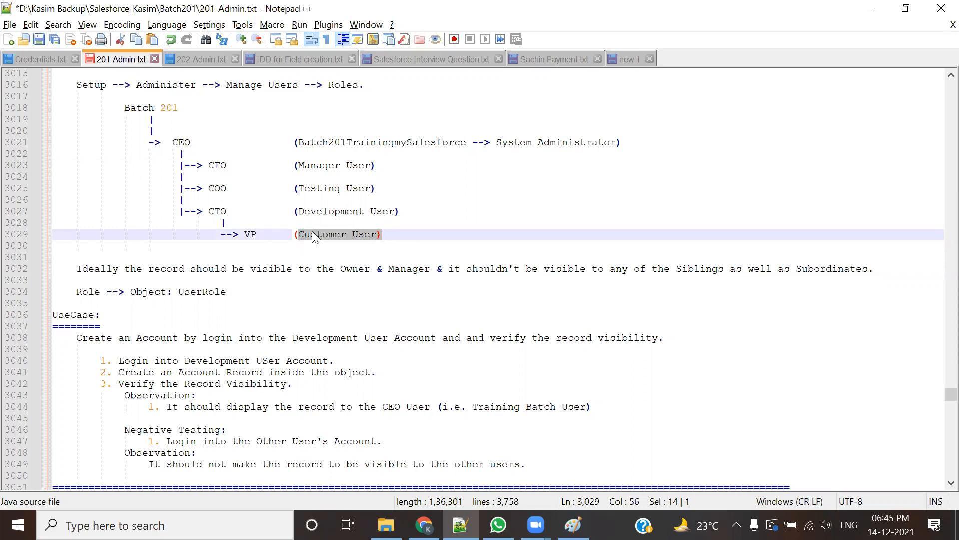
{"action": "left_click_drag", "start_coordinate": [400, 211], "coordinate": [287, 204]}
{"action": "left_click_drag", "start_coordinate": [389, 193], "coordinate": [352, 189]}
{"action": "left_click_drag", "start_coordinate": [160, 145], "coordinate": [644, 140]}
{"action": "left_click_drag", "start_coordinate": [376, 189], "coordinate": [196, 165]}
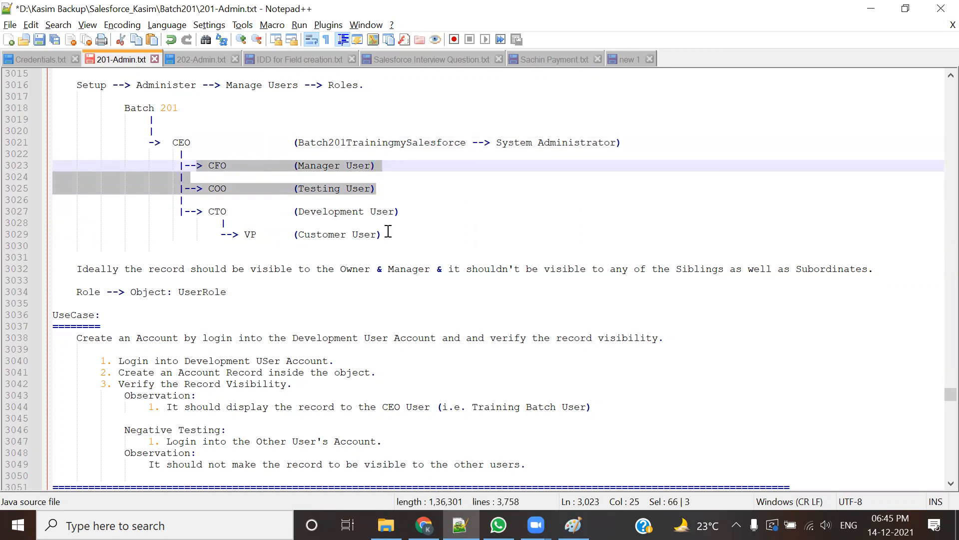
{"action": "left_click_drag", "start_coordinate": [299, 212], "coordinate": [382, 211]}
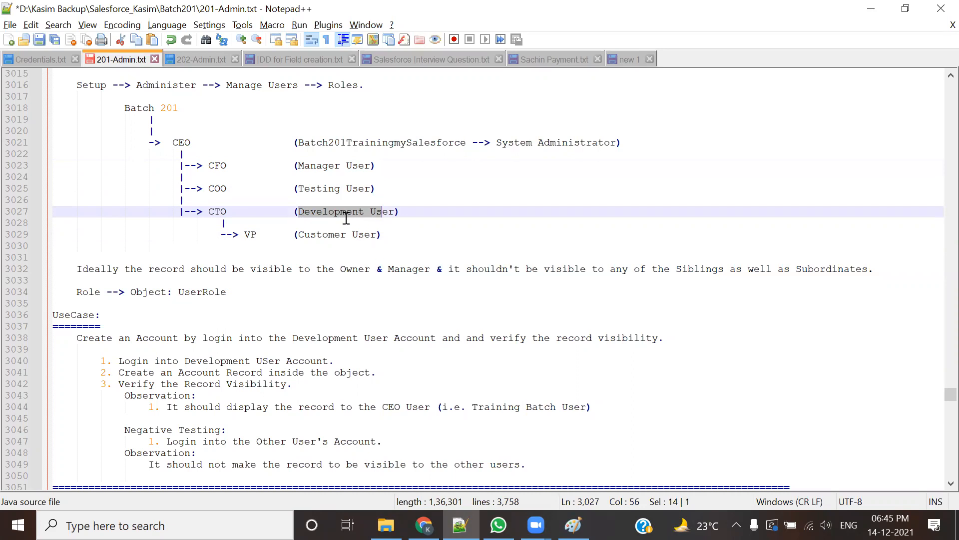
{"action": "left_click_drag", "start_coordinate": [236, 233], "coordinate": [428, 232]}
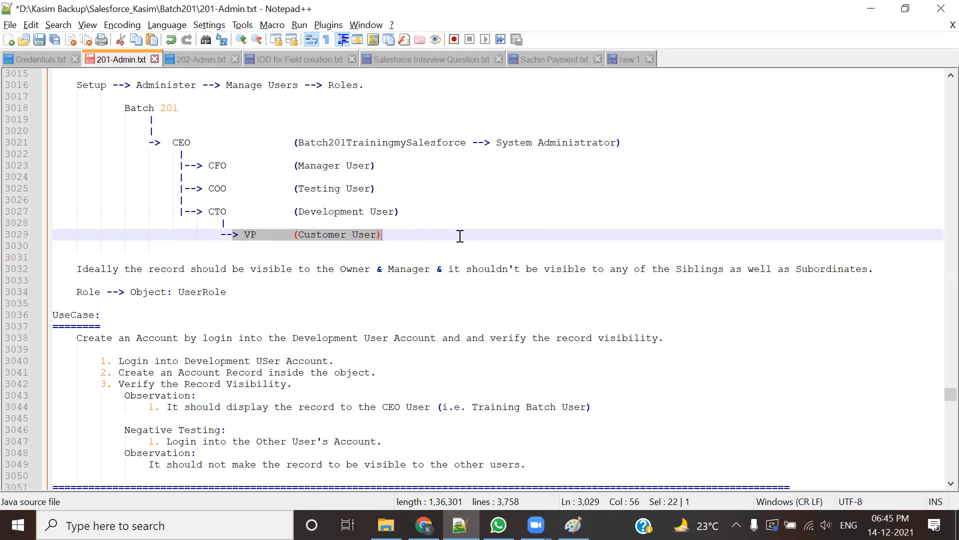
{"action": "left_click_drag", "start_coordinate": [293, 210], "coordinate": [185, 154]}
Step: Re-highlight the CEO System Administrator role and its subordinate user roles, then return to Salesforce
{"action": "left_click_drag", "start_coordinate": [294, 143], "coordinate": [670, 136]}
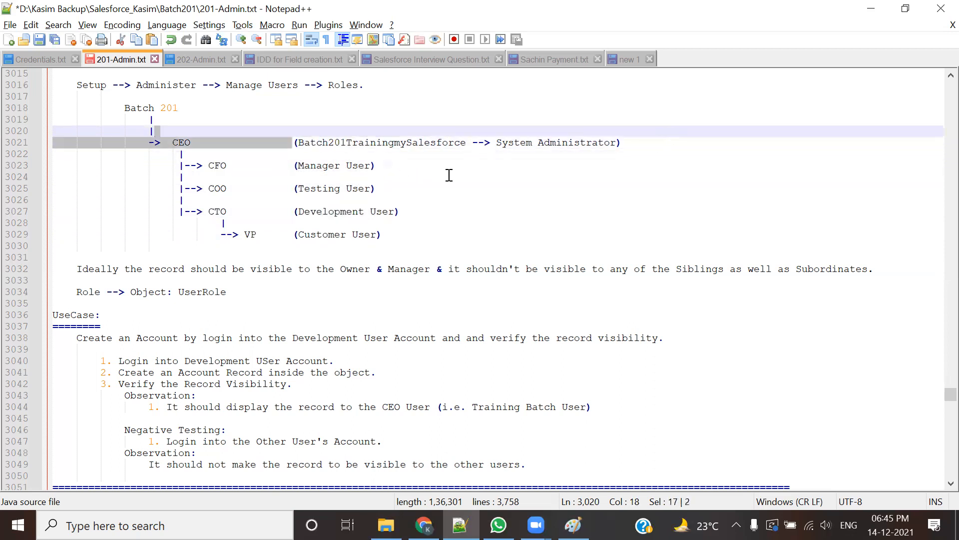
{"action": "left_click", "coordinate": [531, 174]}
{"action": "left_click_drag", "start_coordinate": [299, 148], "coordinate": [616, 142]}
{"action": "left_click_drag", "start_coordinate": [306, 164], "coordinate": [408, 211]}
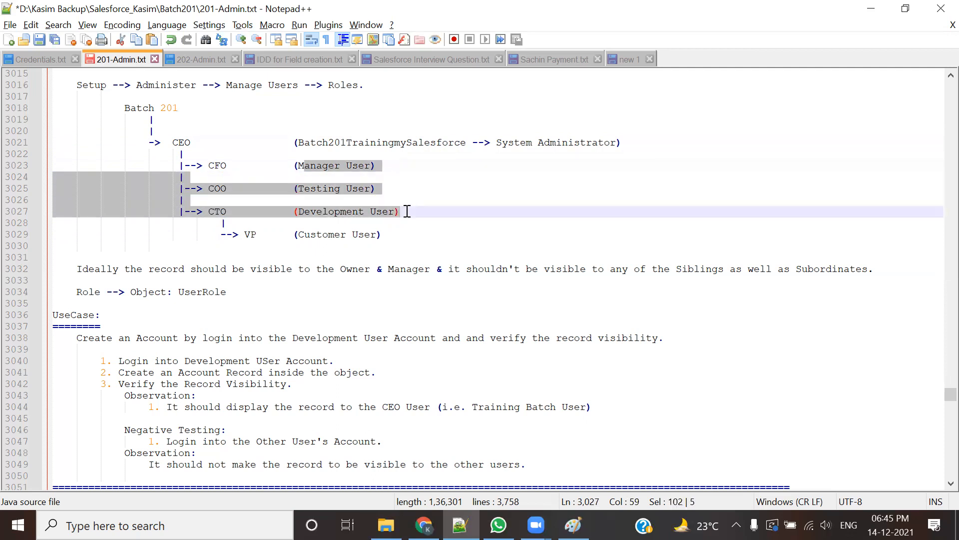
{"action": "left_click_drag", "start_coordinate": [292, 235], "coordinate": [404, 238]}
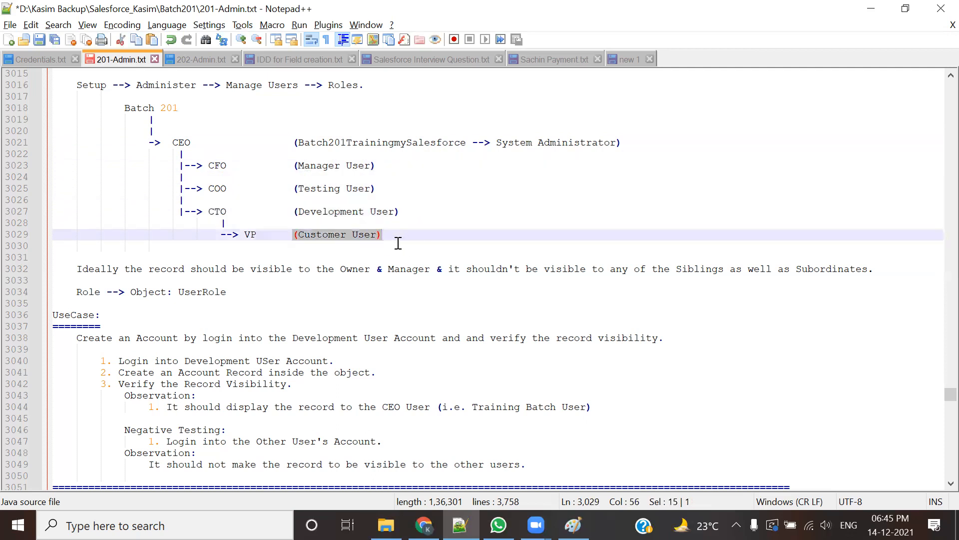
{"action": "left_click_drag", "start_coordinate": [403, 213], "coordinate": [209, 222]}
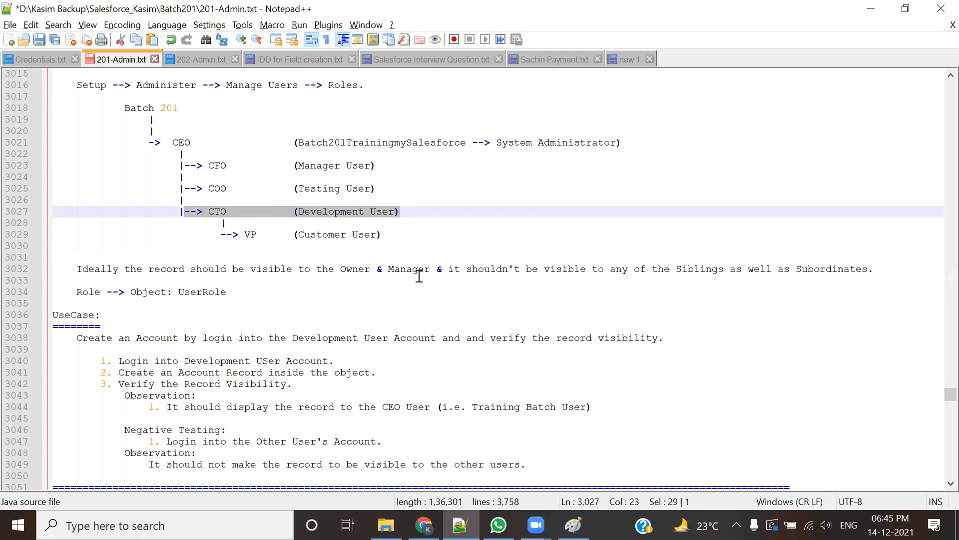
{"action": "left_click_drag", "start_coordinate": [293, 142], "coordinate": [620, 143]}
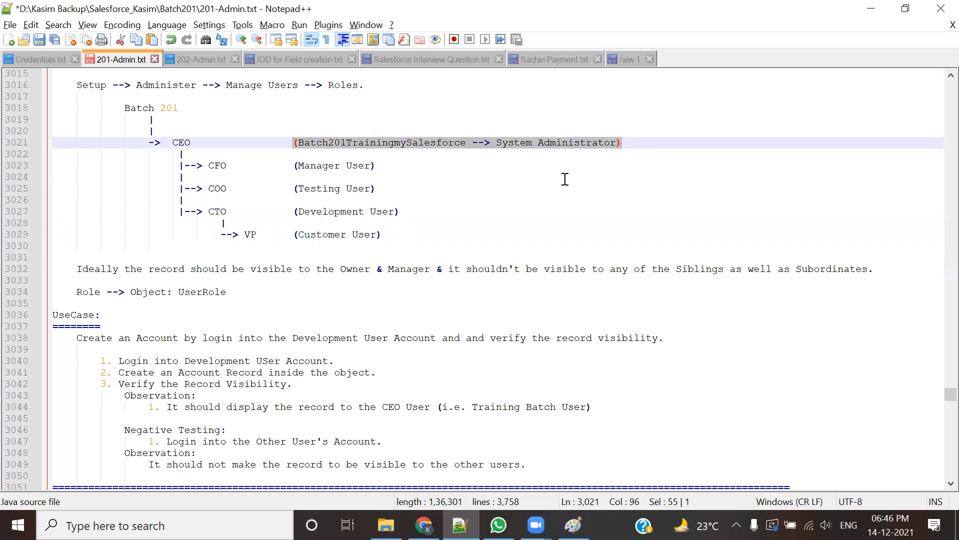
{"action": "left_click_drag", "start_coordinate": [295, 166], "coordinate": [390, 190]}
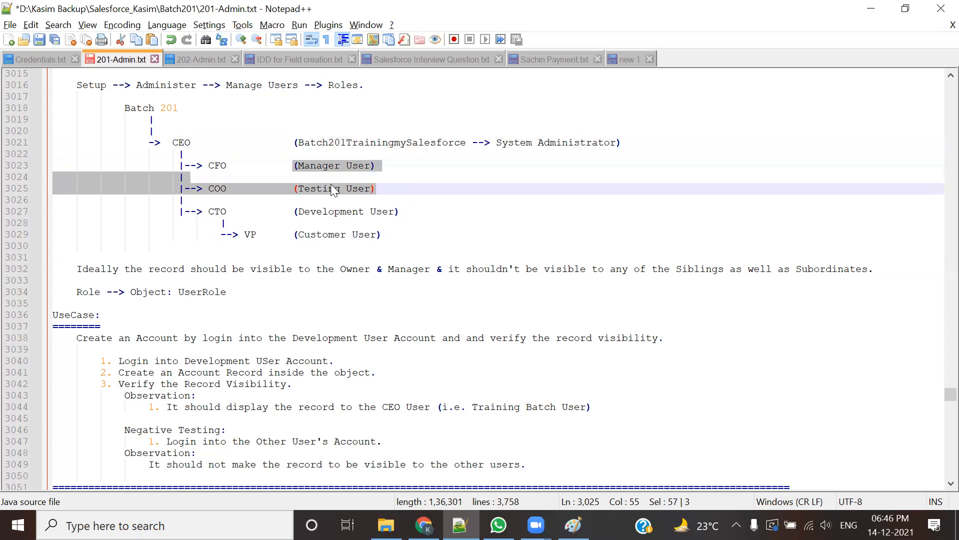
{"action": "left_click_drag", "start_coordinate": [293, 234], "coordinate": [415, 244]}
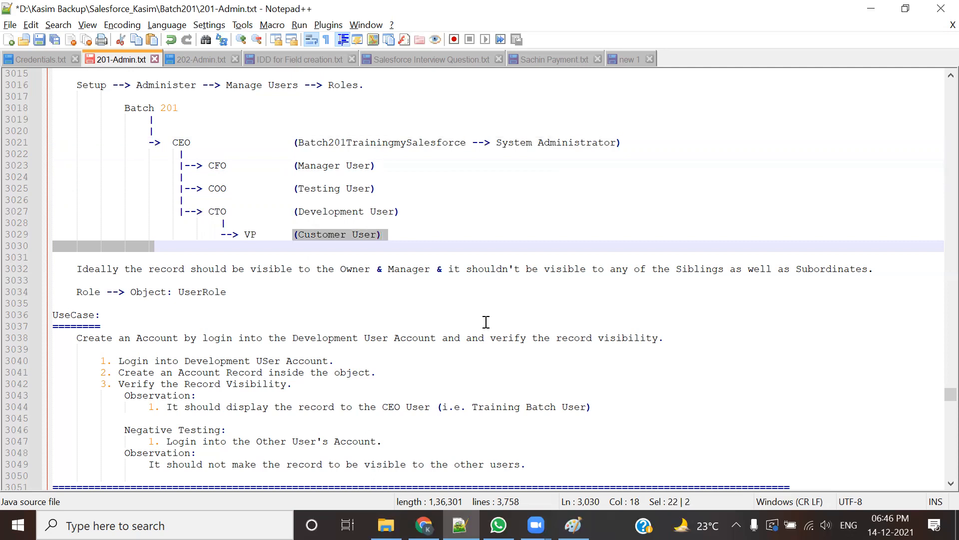
{"action": "key", "text": "alt+Tab"}
{"action": "scroll", "coordinate": [480, 367], "scroll_direction": "up", "scroll_amount": 2}
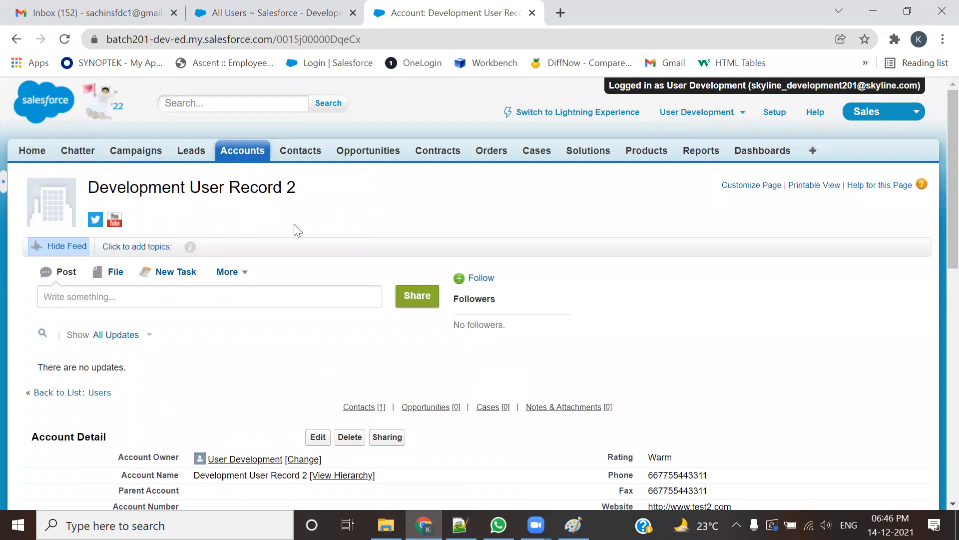
Step: Open Development User Record 2's sharing details and start a new sharing entry with Add
{"action": "scroll", "coordinate": [295, 368], "scroll_direction": "down", "scroll_amount": 1}
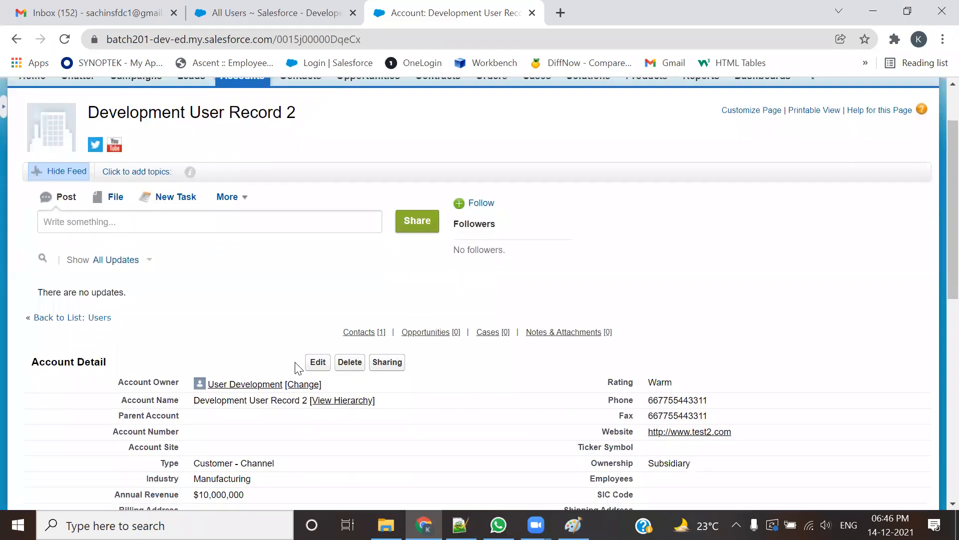
{"action": "left_click", "coordinate": [378, 366]}
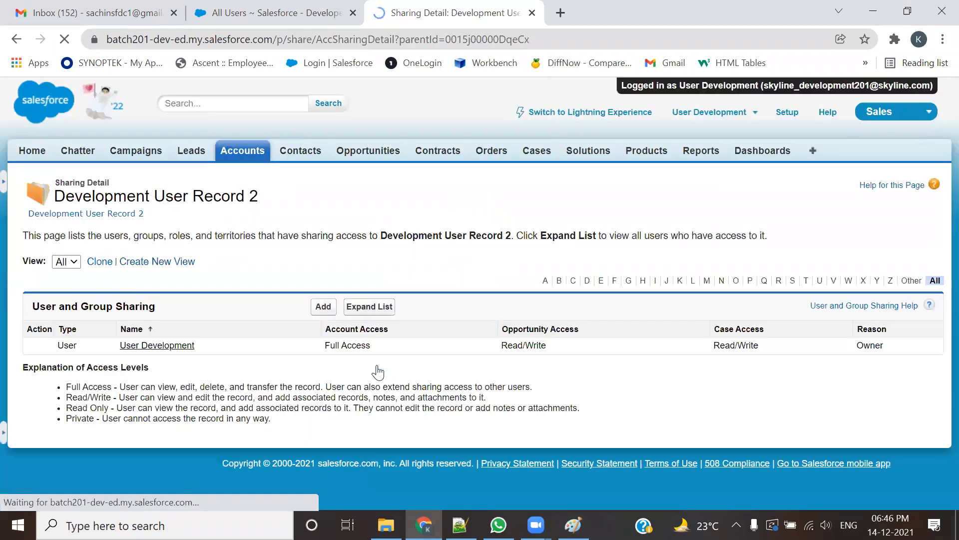
{"action": "key", "text": "alt+Tab"}
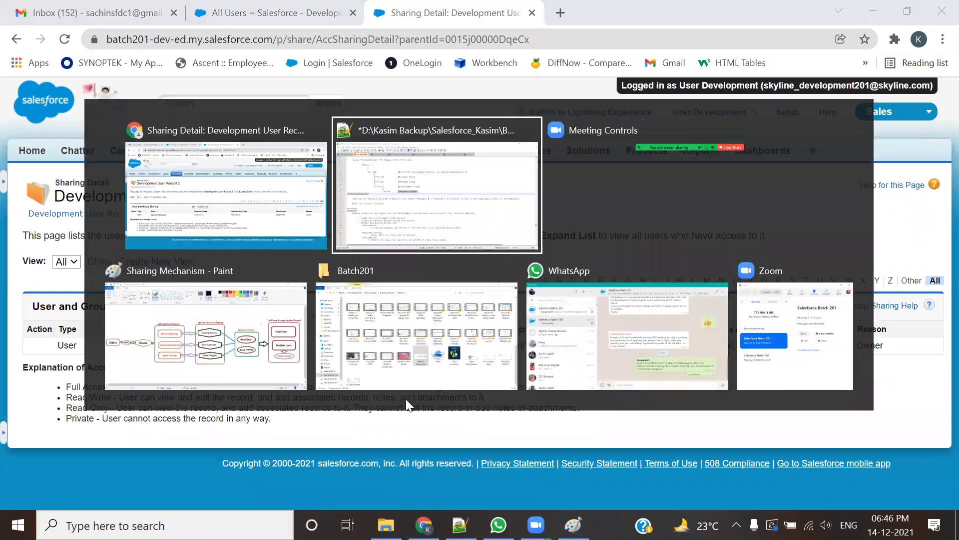
{"action": "left_click_drag", "start_coordinate": [295, 211], "coordinate": [401, 212]}
{"action": "left_click_drag", "start_coordinate": [299, 234], "coordinate": [378, 235]}
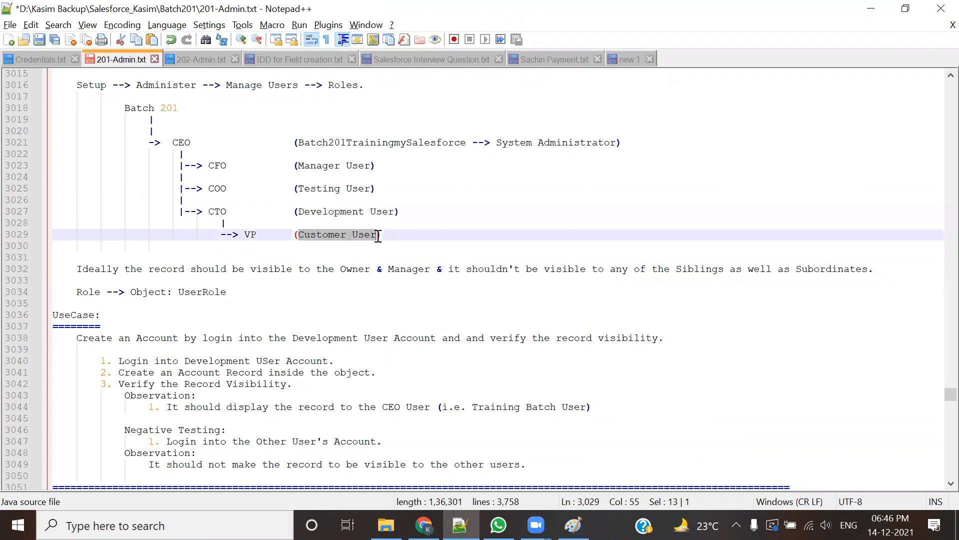
{"action": "key", "text": "alt+Tab"}
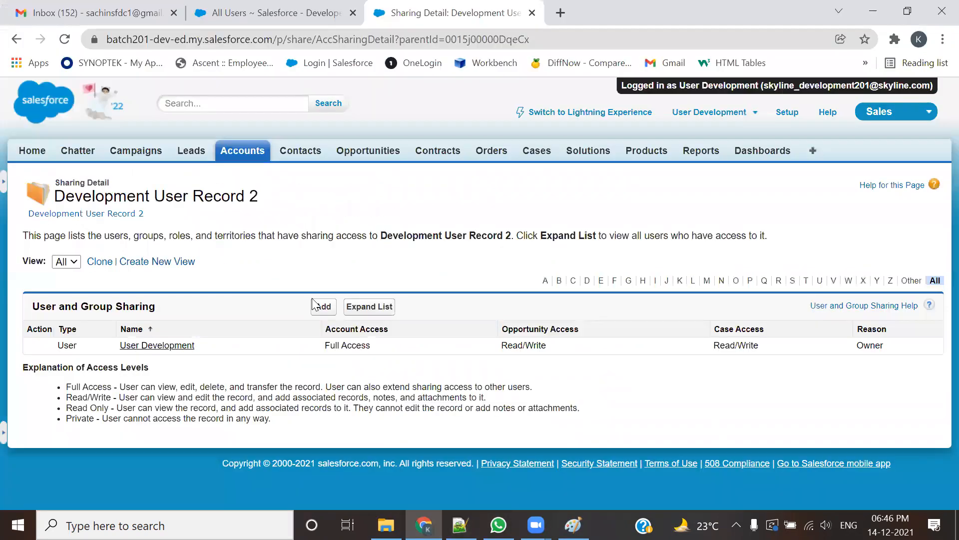
{"action": "left_click_drag", "start_coordinate": [259, 197], "coordinate": [192, 197]}
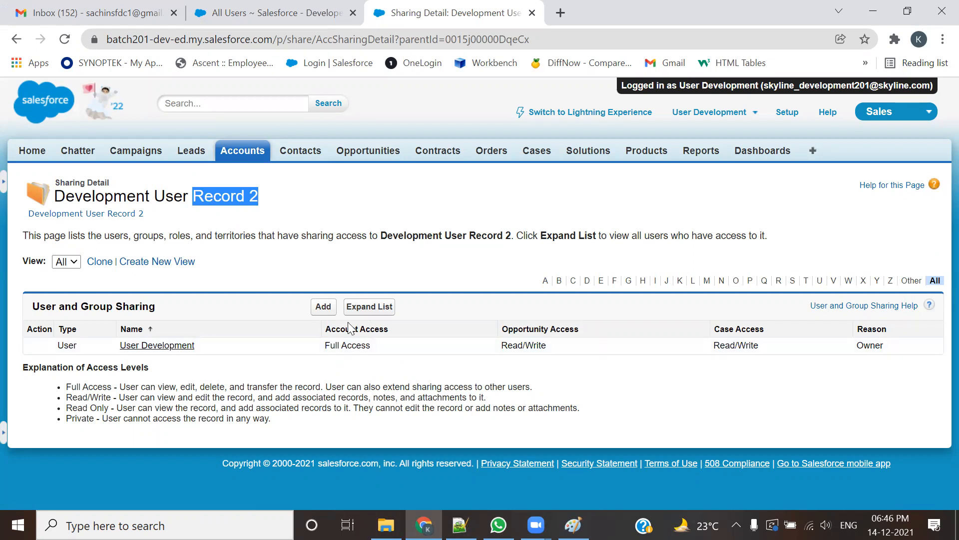
{"action": "left_click", "coordinate": [319, 308]}
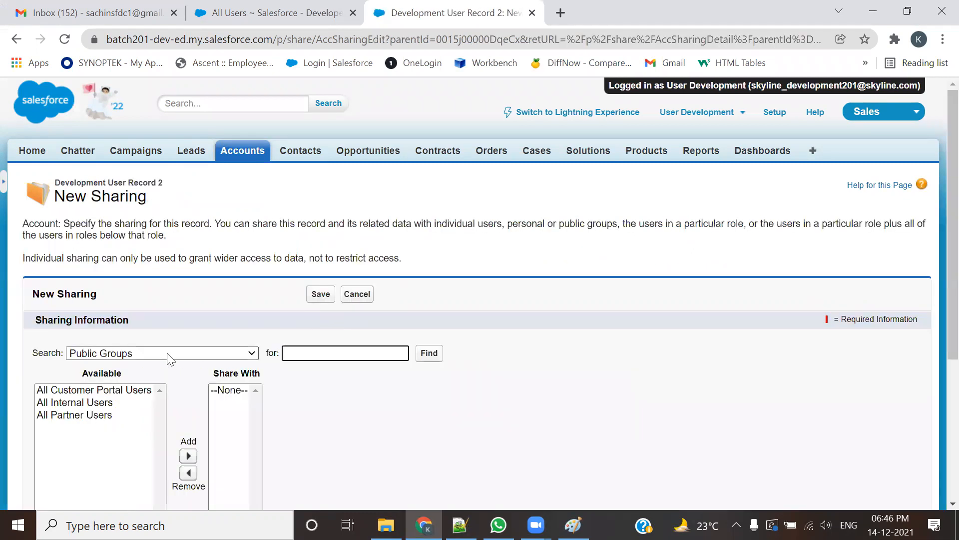
Step: Share Development User Record 2 with User Customer at Read/Write account access
{"action": "scroll", "coordinate": [169, 359], "scroll_direction": "down", "scroll_amount": 5}
{"action": "left_click", "coordinate": [248, 133]}
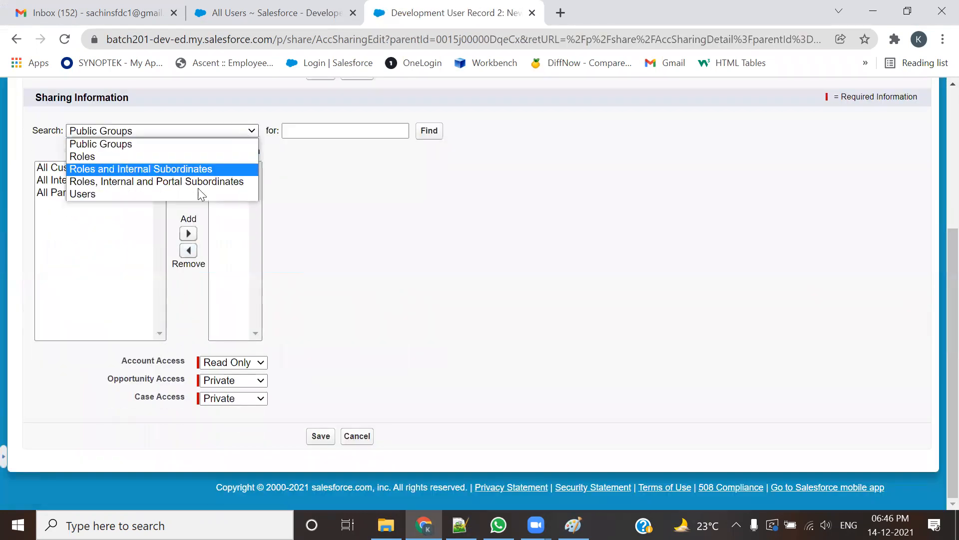
{"action": "left_click", "coordinate": [83, 195]}
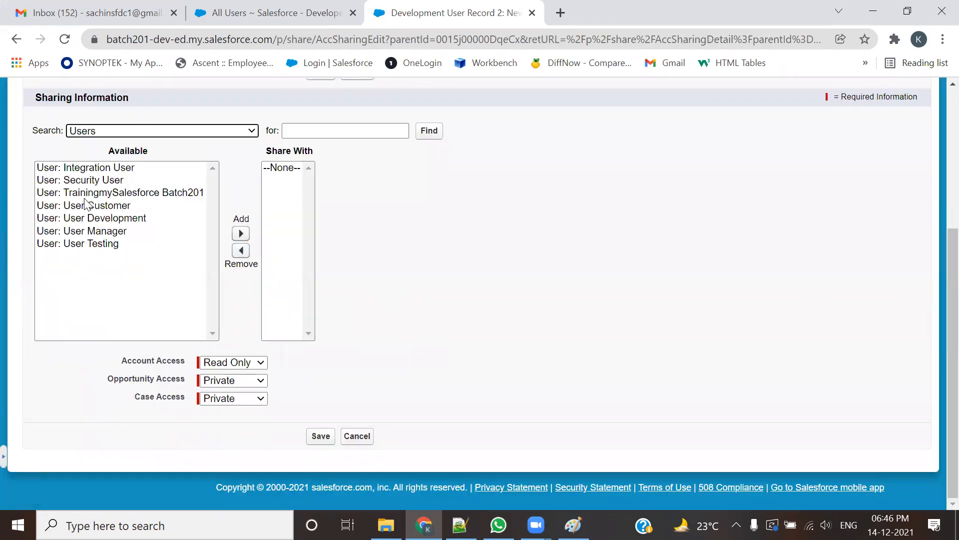
{"action": "left_click", "coordinate": [111, 206]}
{"action": "left_click", "coordinate": [235, 235]}
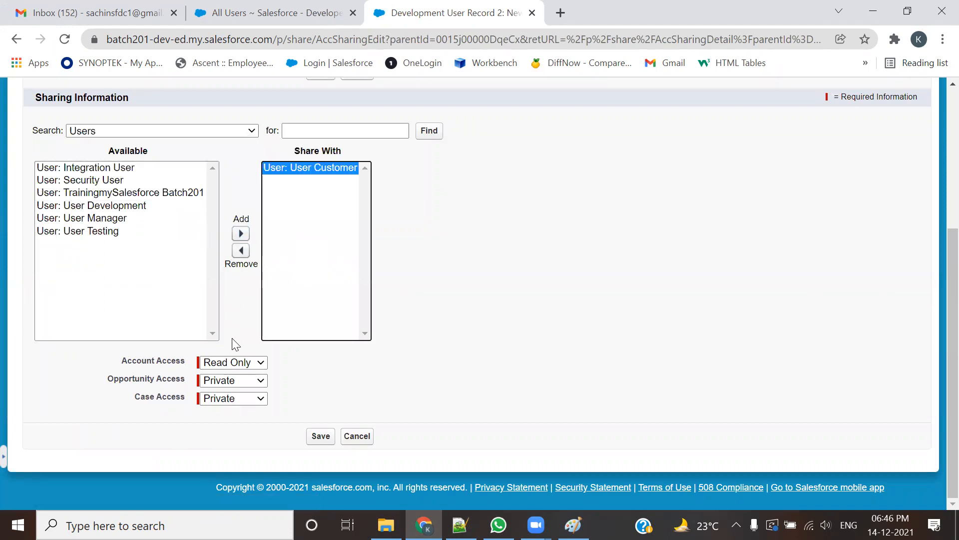
{"action": "left_click", "coordinate": [243, 362]}
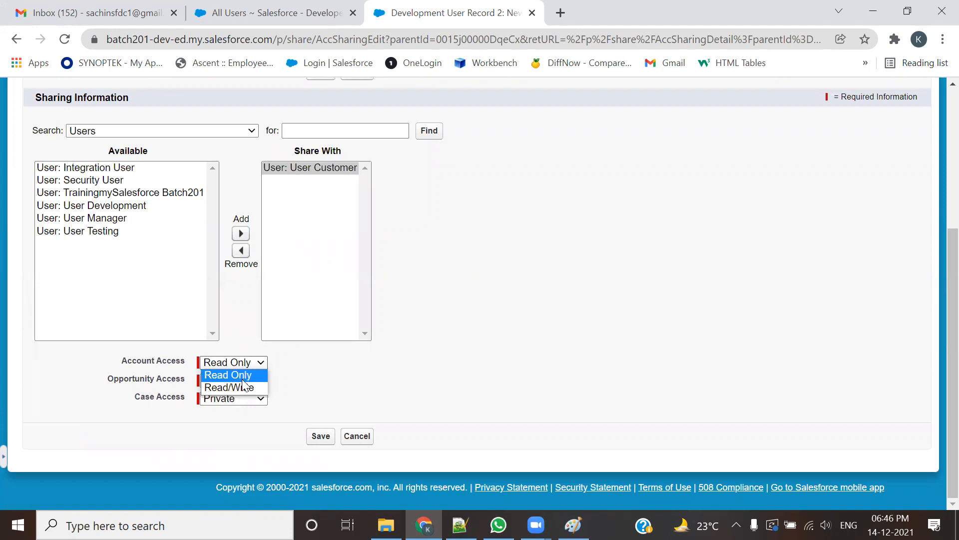
{"action": "left_click", "coordinate": [240, 388]}
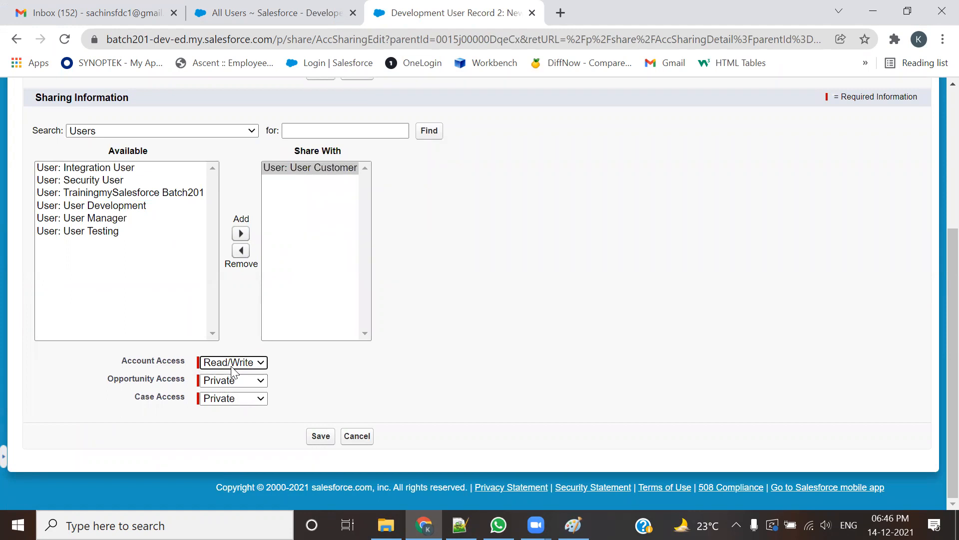
{"action": "left_click", "coordinate": [318, 435]}
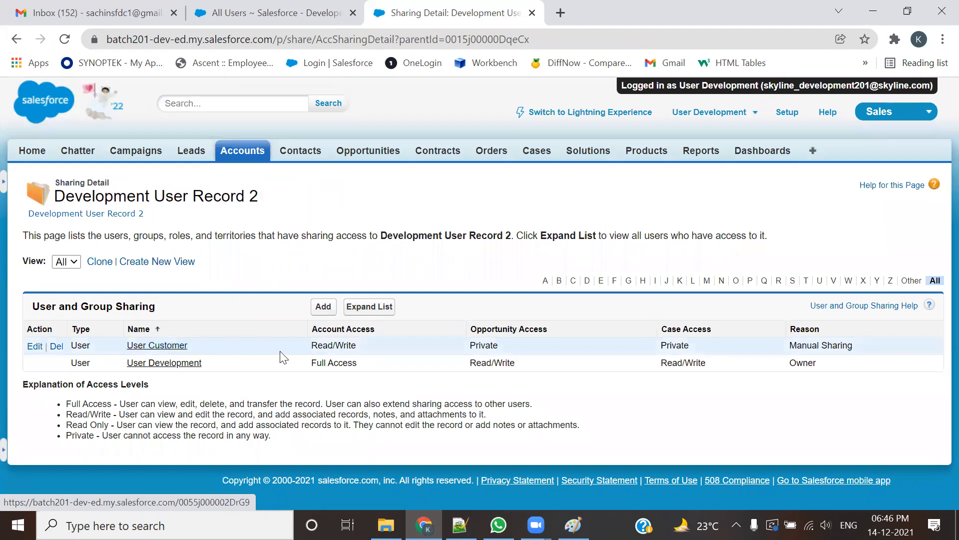
Step: Point out the Read/Write access and Manual Sharing reason, then log out of the Development user
{"action": "left_click_drag", "start_coordinate": [357, 346], "coordinate": [296, 360]}
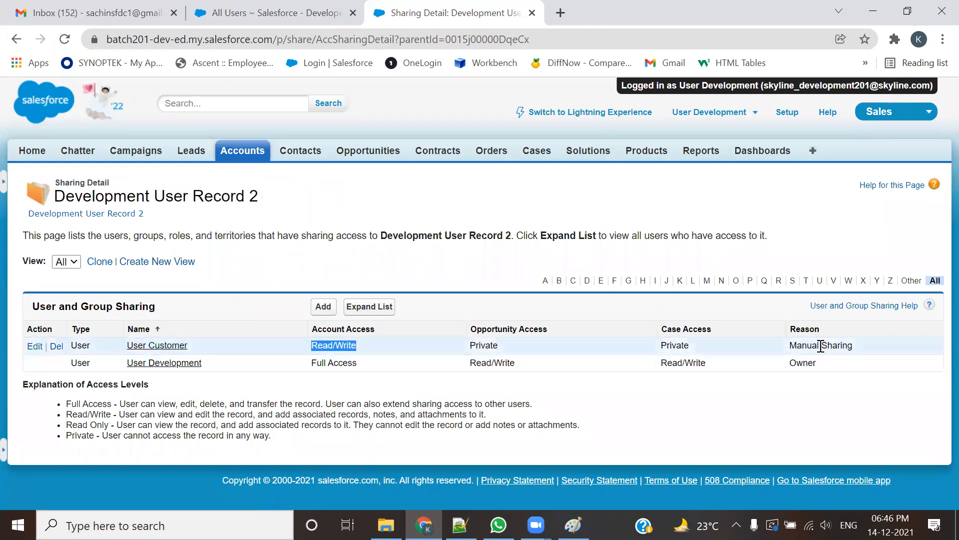
{"action": "left_click_drag", "start_coordinate": [865, 346], "coordinate": [790, 345]}
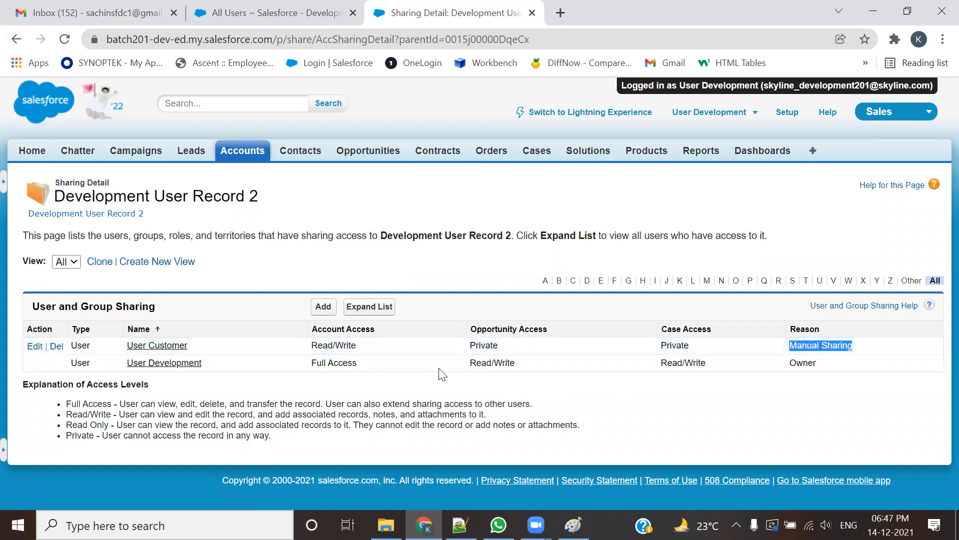
{"action": "left_click", "coordinate": [714, 112]}
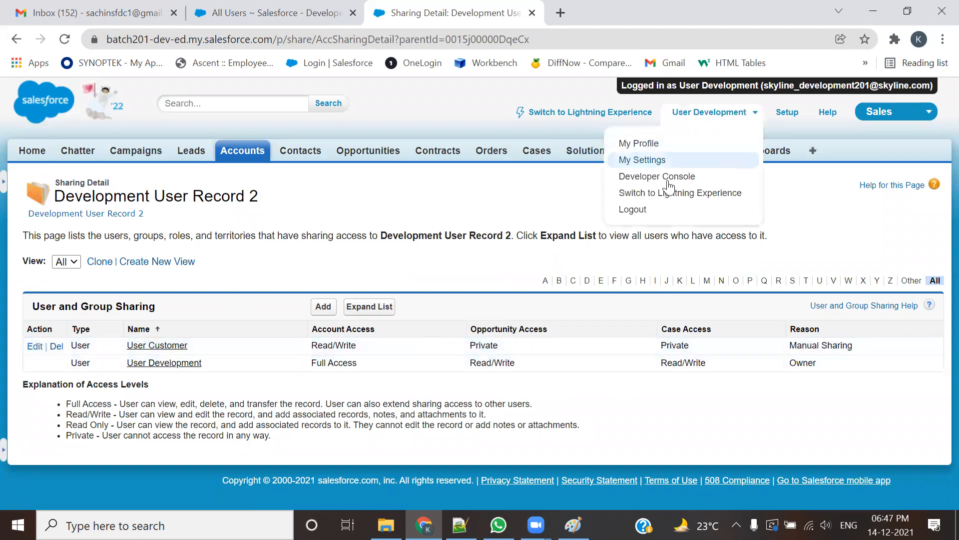
{"action": "left_click", "coordinate": [634, 211]}
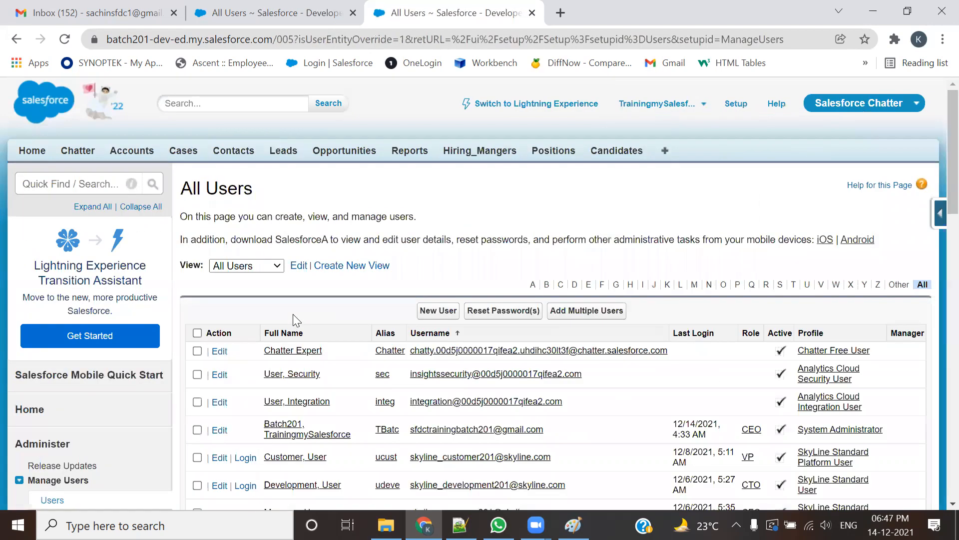
Step: Log in as User Customer and close the extra All Users tab
{"action": "scroll", "coordinate": [295, 317], "scroll_direction": "down", "scroll_amount": 5}
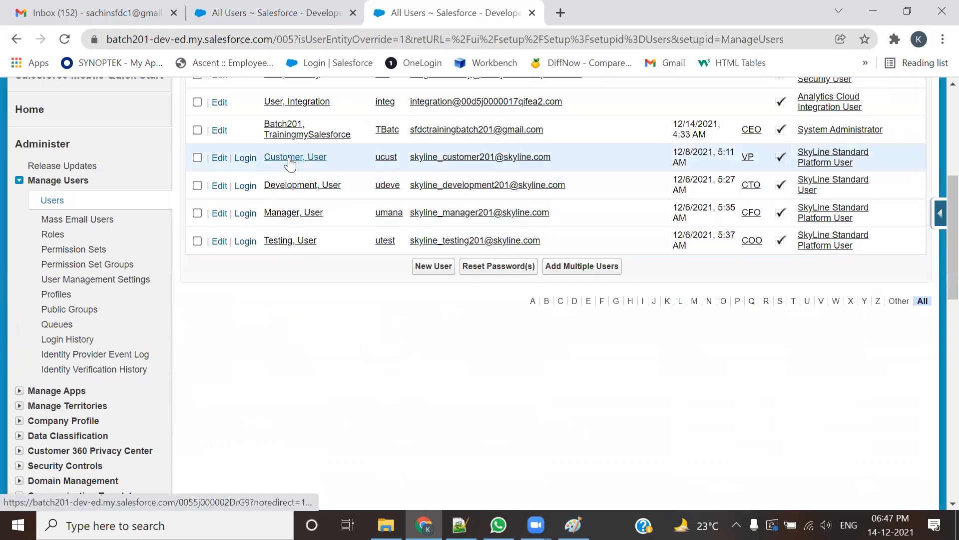
{"action": "left_click", "coordinate": [245, 157]}
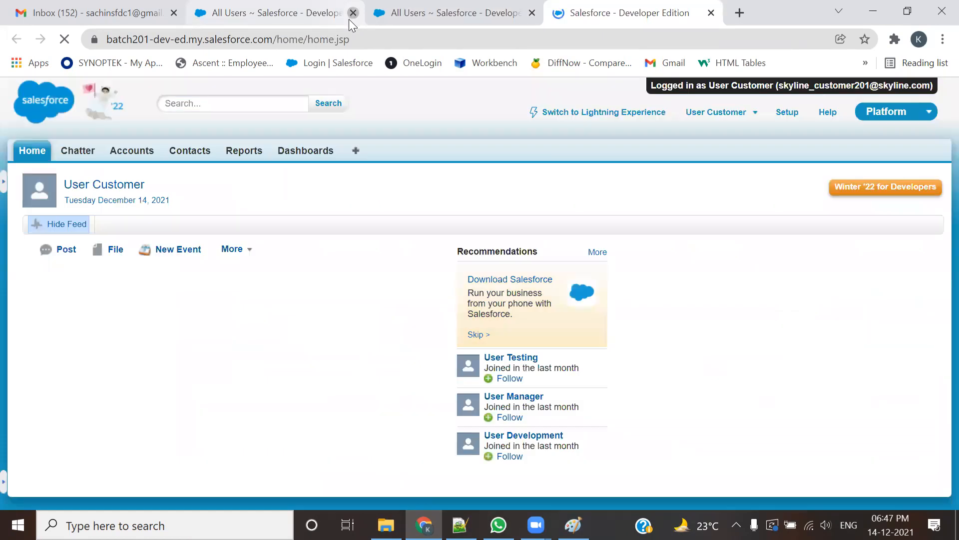
{"action": "left_click", "coordinate": [352, 13]}
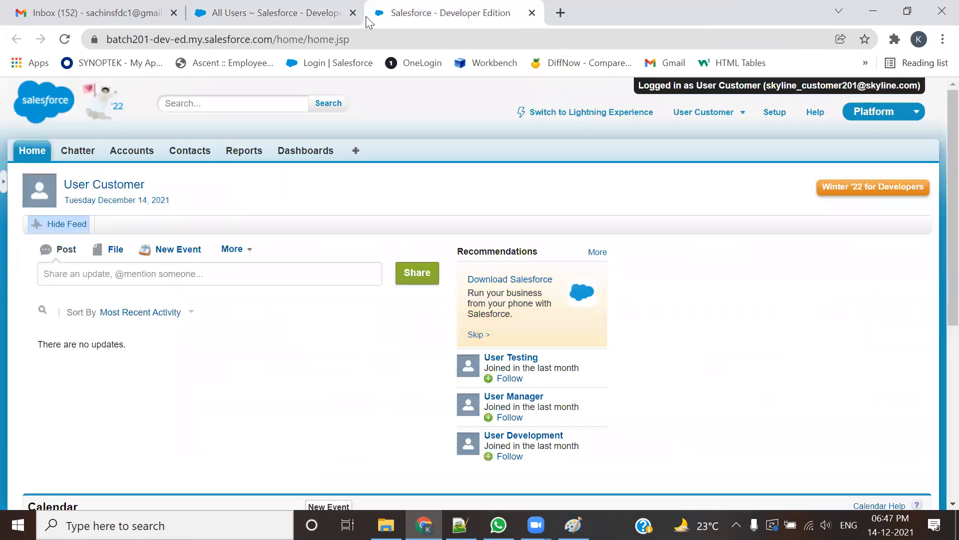
Step: Open Development User Record 2 from the all-accounts list and review its owner and details
{"action": "left_click", "coordinate": [129, 155]}
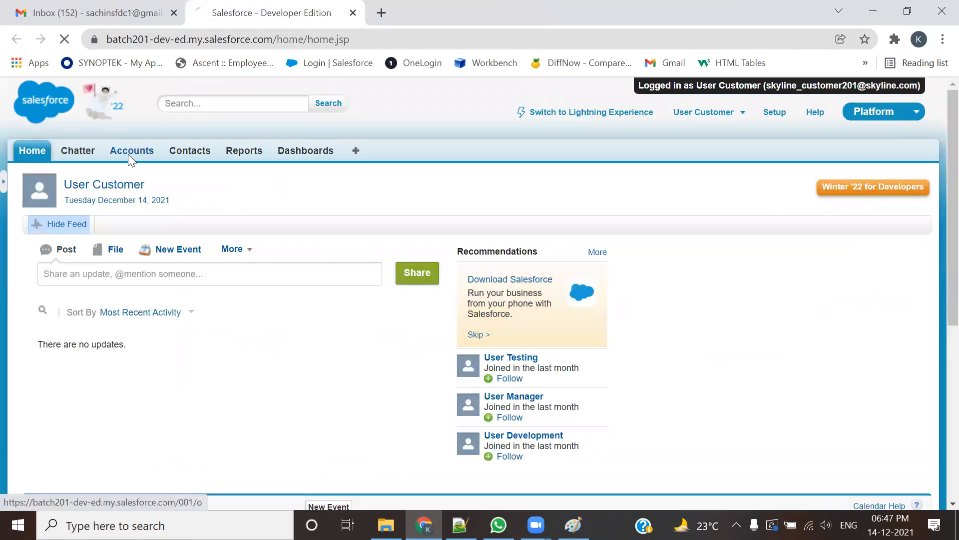
{"action": "left_click", "coordinate": [251, 228]}
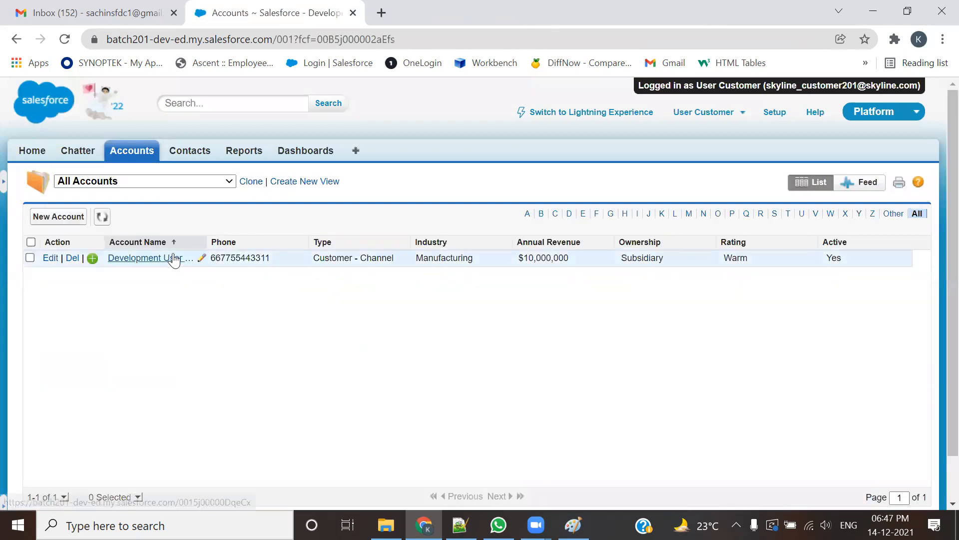
{"action": "left_click_drag", "start_coordinate": [205, 243], "coordinate": [259, 243]}
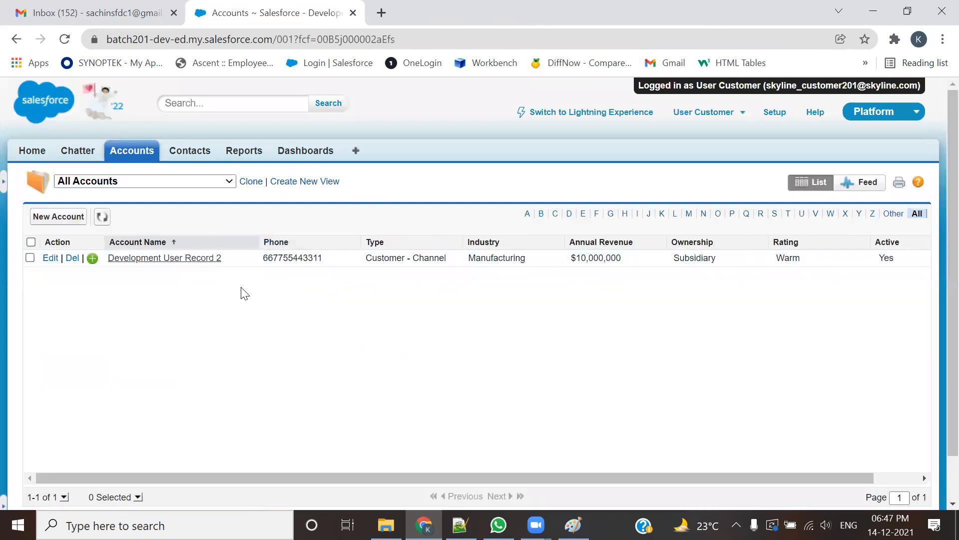
{"action": "left_click", "coordinate": [204, 258]}
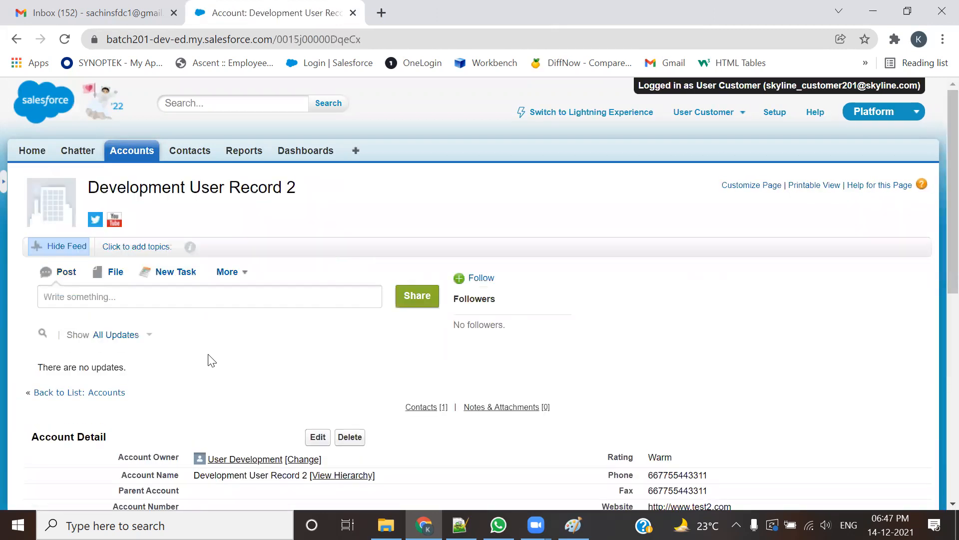
{"action": "scroll", "coordinate": [211, 360], "scroll_direction": "down", "scroll_amount": 1}
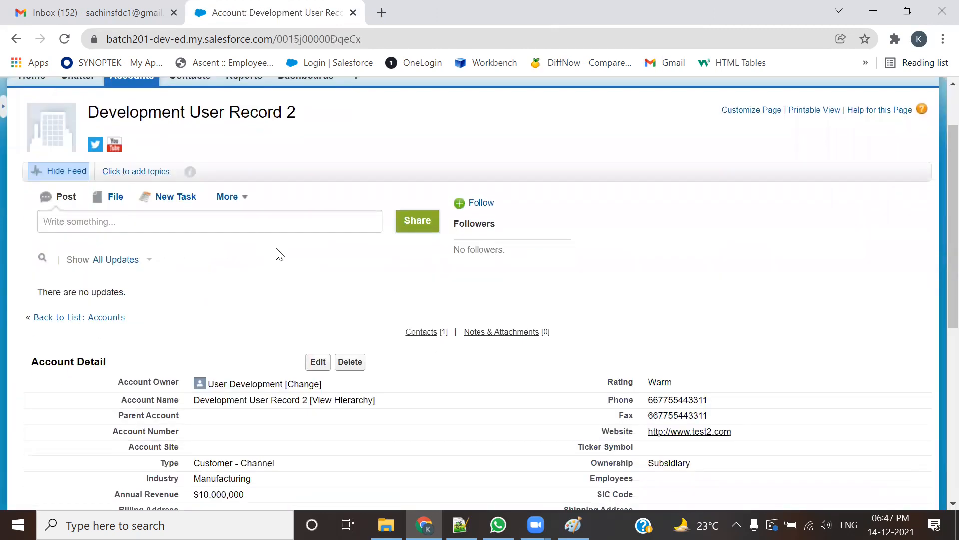
{"action": "scroll", "coordinate": [353, 314], "scroll_direction": "up", "scroll_amount": 1}
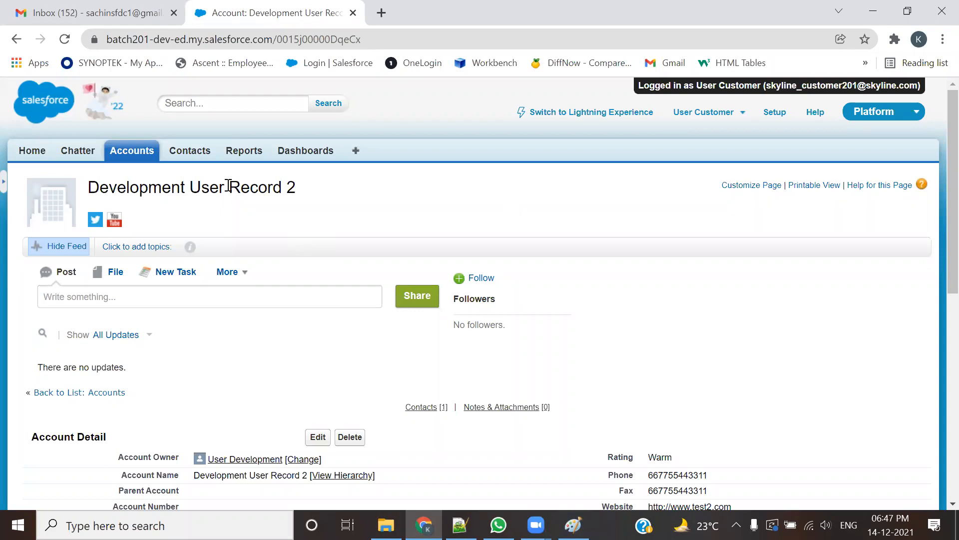
{"action": "left_click_drag", "start_coordinate": [228, 186], "coordinate": [88, 188]}
{"action": "scroll", "coordinate": [290, 230], "scroll_direction": "down", "scroll_amount": 3}
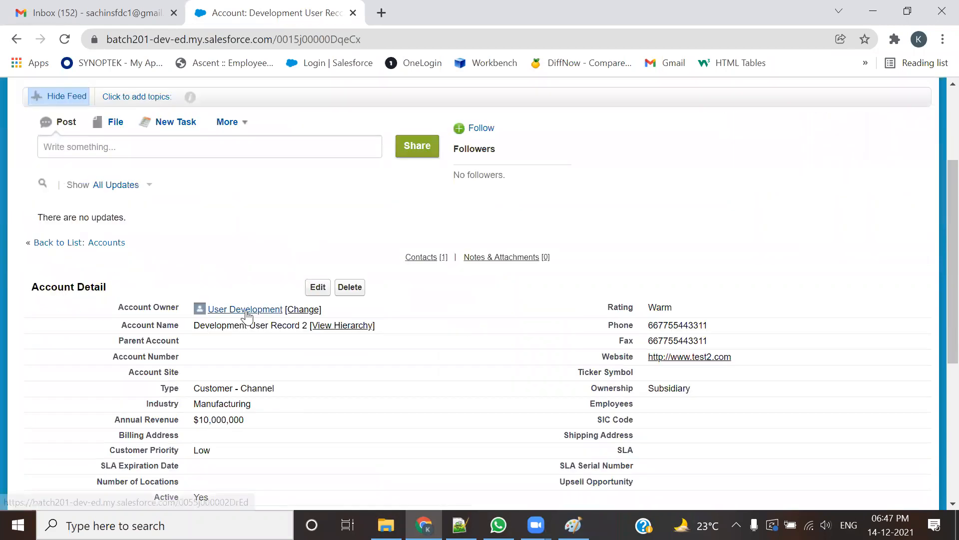
{"action": "scroll", "coordinate": [638, 279], "scroll_direction": "up", "scroll_amount": 3}
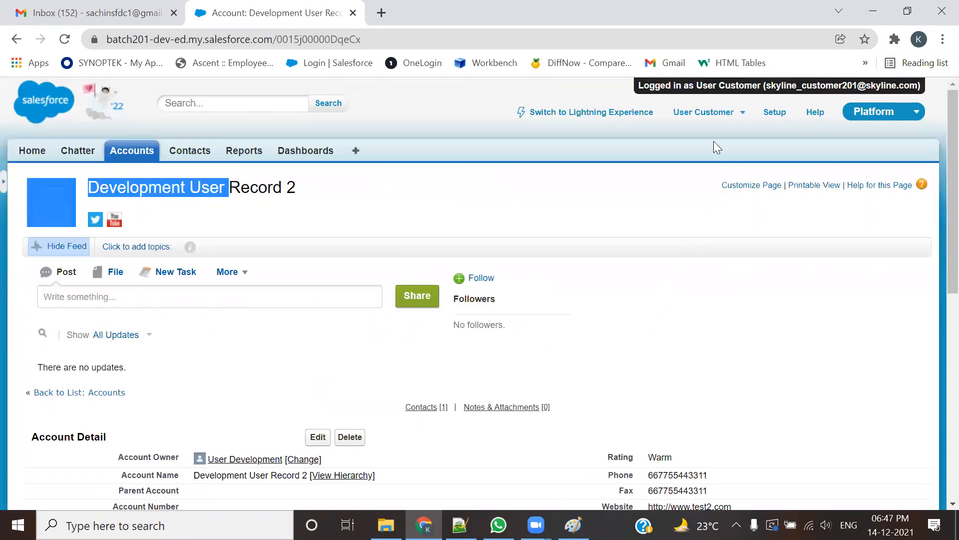
{"action": "scroll", "coordinate": [613, 338], "scroll_direction": "down", "scroll_amount": 3}
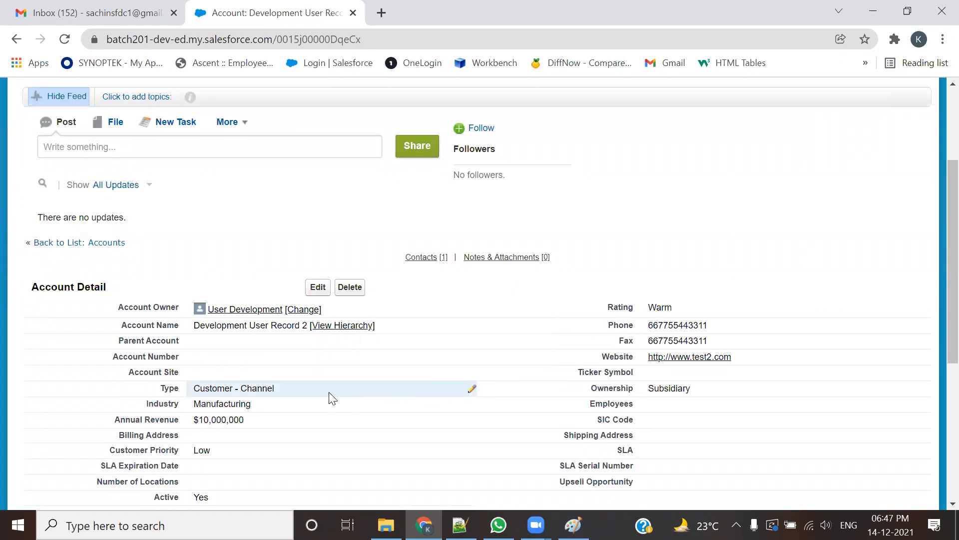
Step: Edit the account to Rating Hot, SLA Gold, Customer Priority High, Upsell Opportunity Maybe, and save
{"action": "left_click", "coordinate": [318, 289]}
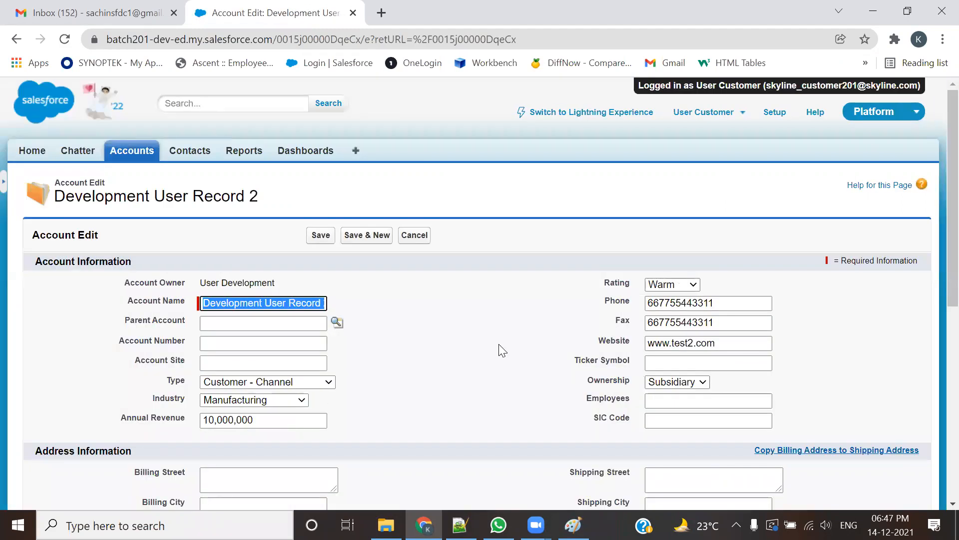
{"action": "scroll", "coordinate": [499, 345], "scroll_direction": "down", "scroll_amount": 3}
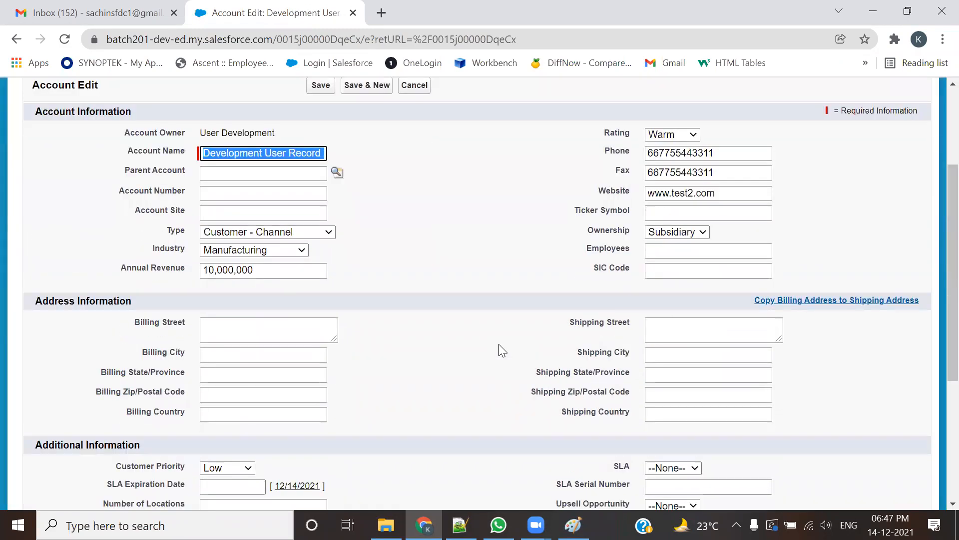
{"action": "left_click", "coordinate": [693, 135]}
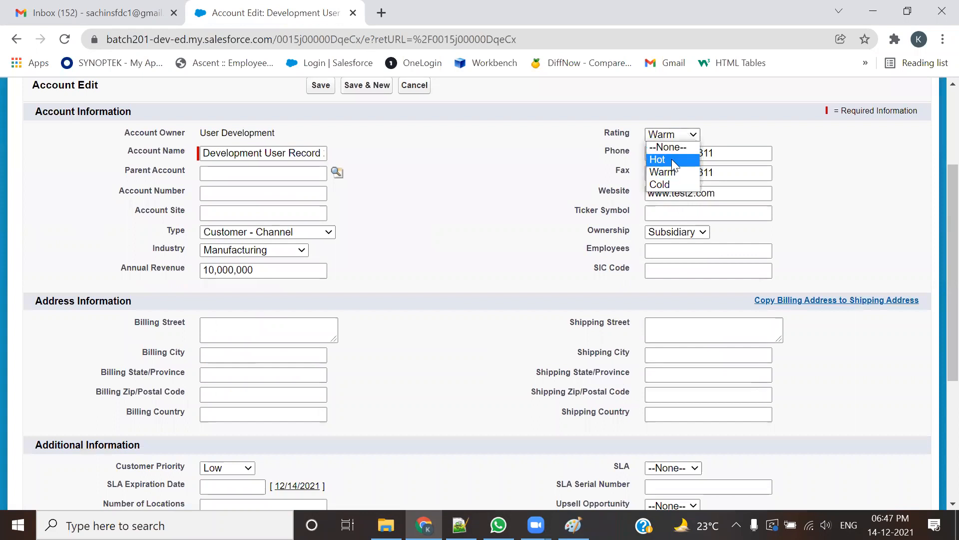
{"action": "left_click", "coordinate": [671, 159]}
{"action": "scroll", "coordinate": [621, 258], "scroll_direction": "down", "scroll_amount": 3}
{"action": "left_click", "coordinate": [660, 323]}
{"action": "left_click", "coordinate": [664, 346]}
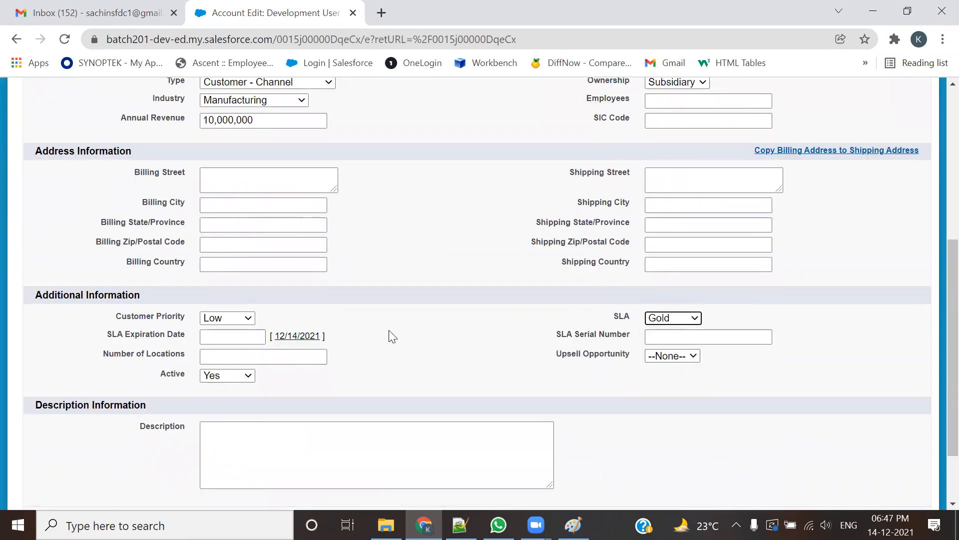
{"action": "left_click", "coordinate": [250, 318]}
{"action": "left_click", "coordinate": [229, 345]}
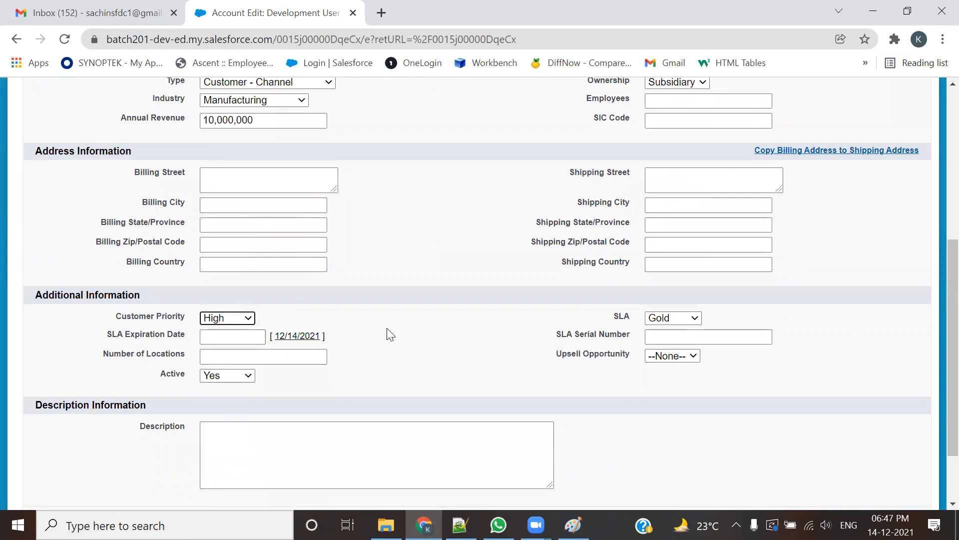
{"action": "left_click", "coordinate": [672, 355]}
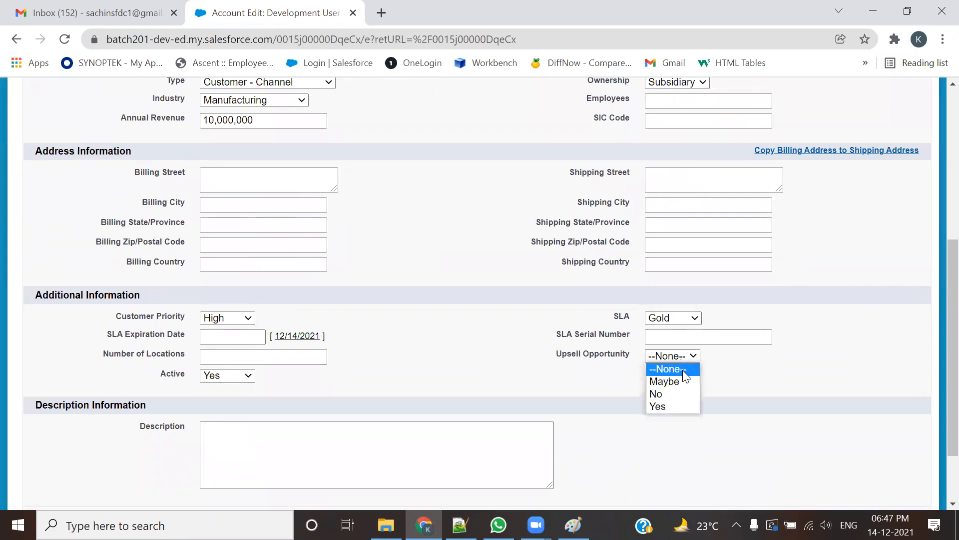
{"action": "left_click", "coordinate": [674, 382]}
{"action": "scroll", "coordinate": [350, 275], "scroll_direction": "up", "scroll_amount": 6}
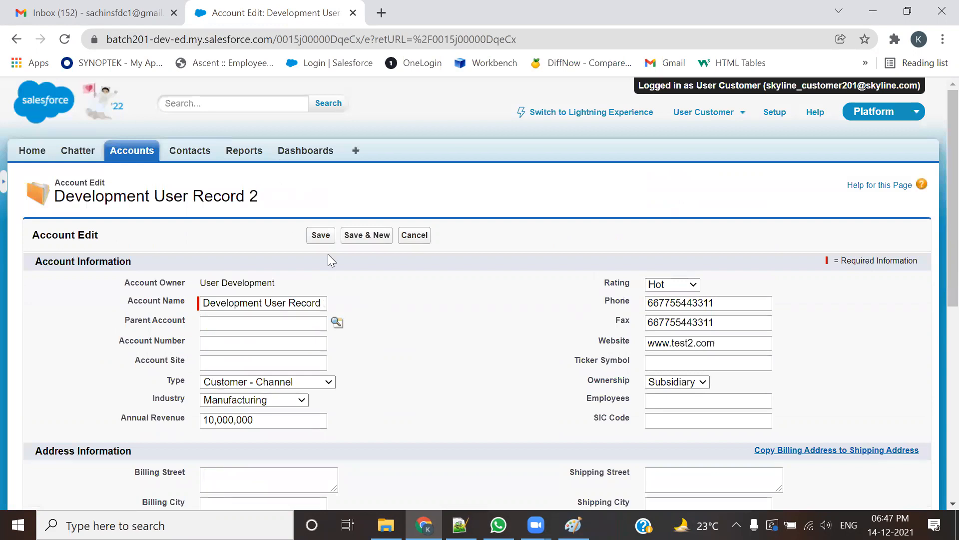
{"action": "left_click", "coordinate": [322, 238]}
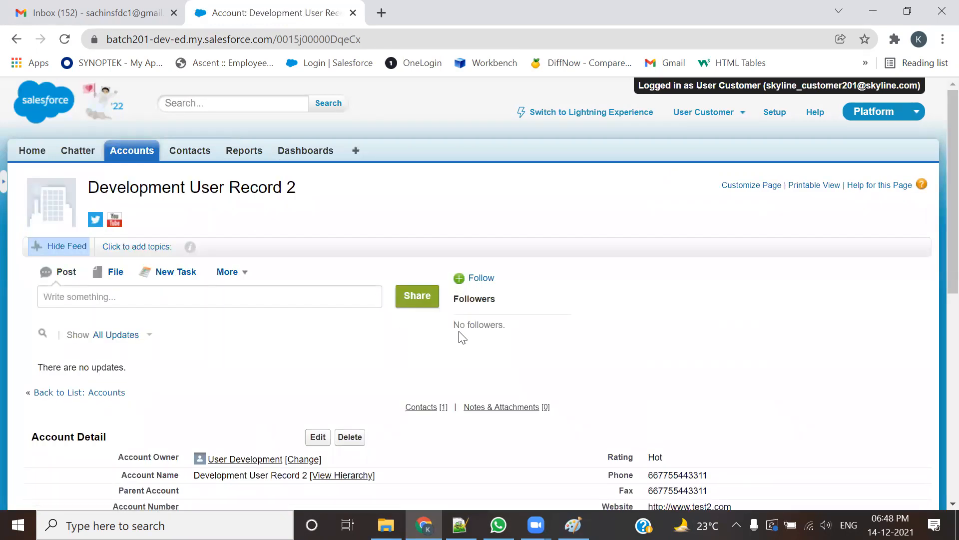
Step: Review the saved account, then log out of the customer session back to the admin's All Users page
{"action": "scroll", "coordinate": [461, 338], "scroll_direction": "down", "scroll_amount": 2}
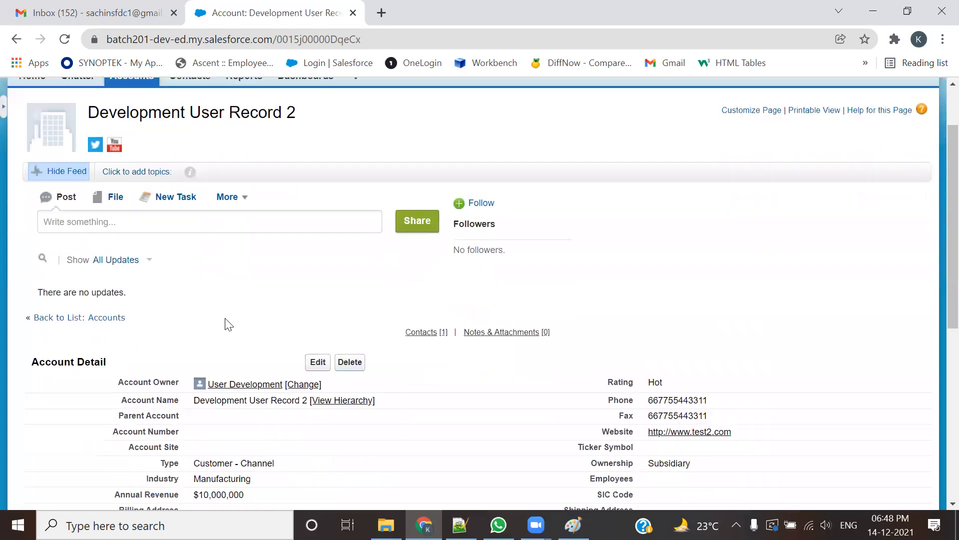
{"action": "mouse_move", "coordinate": [522, 338]}
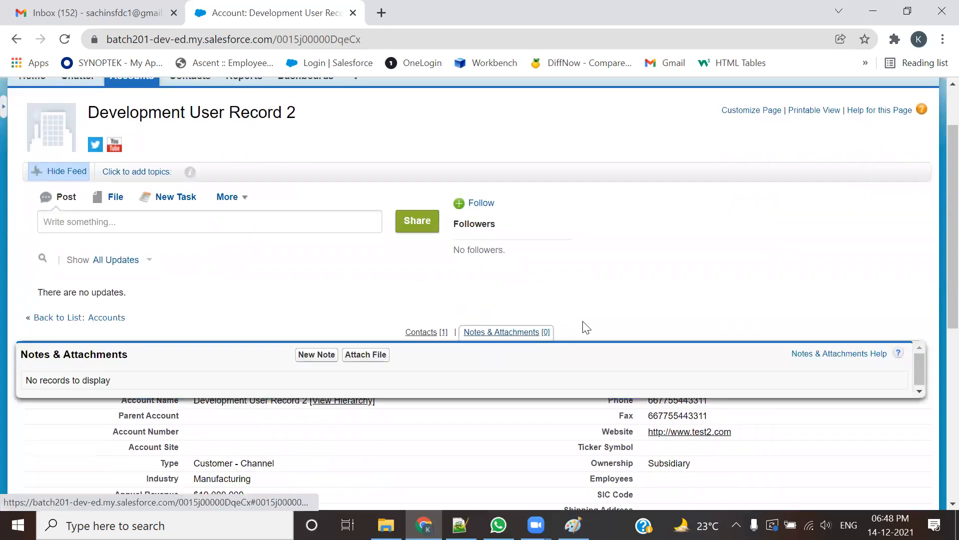
{"action": "scroll", "coordinate": [583, 325], "scroll_direction": "up", "scroll_amount": 2}
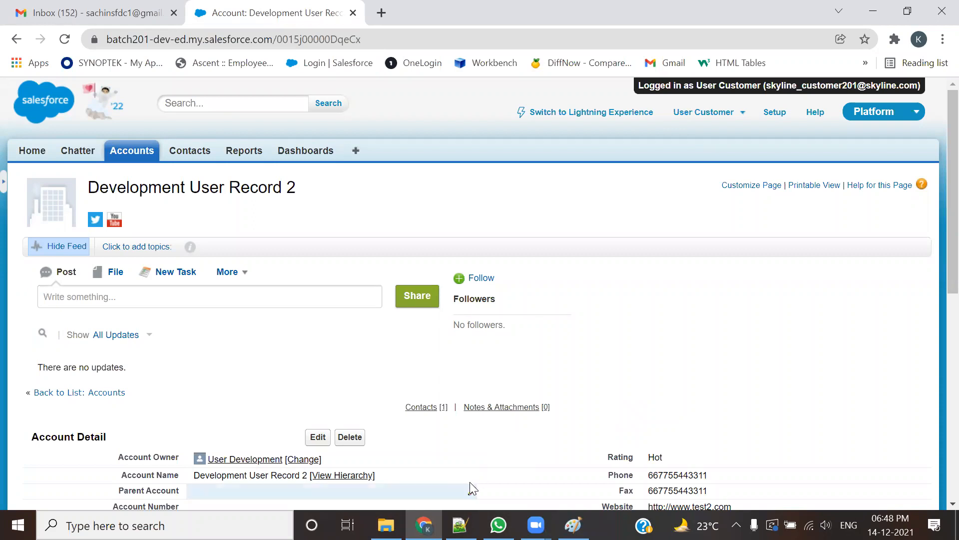
{"action": "left_click", "coordinate": [716, 113]}
{"action": "left_click", "coordinate": [663, 208]}
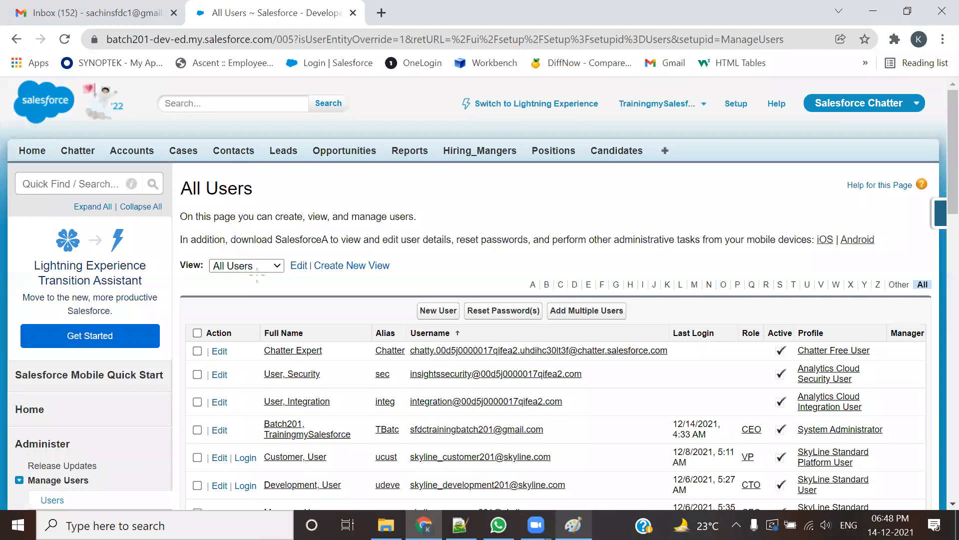
{"action": "key", "text": "alt+Tab"}
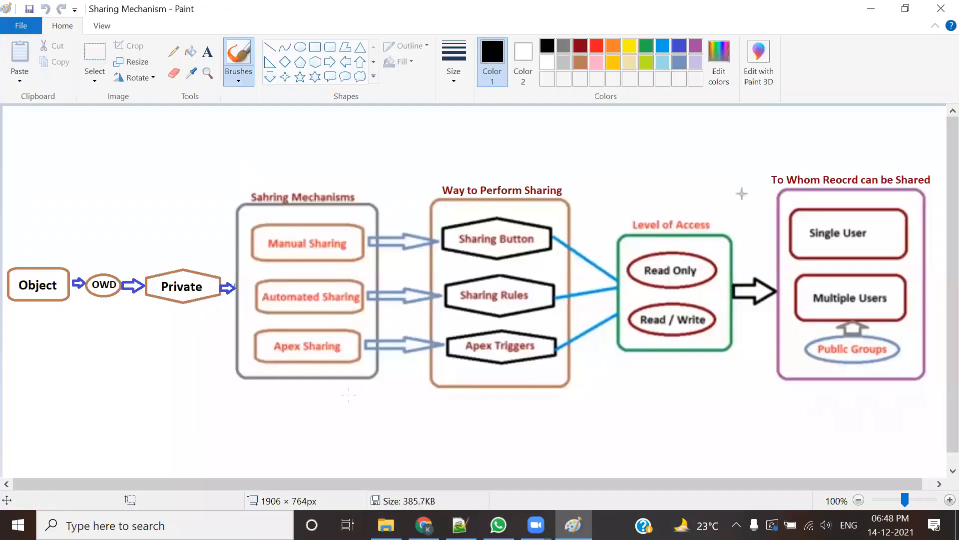
Step: Draw red check marks by Manual, Automated and Apex Sharing on the diagram, then undo them
{"action": "left_click_drag", "start_coordinate": [276, 252], "coordinate": [326, 236]}
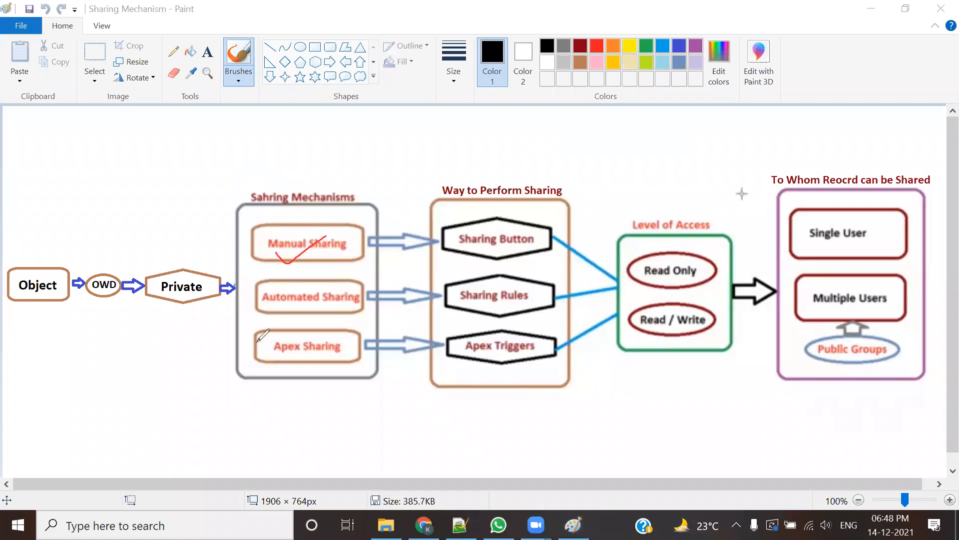
{"action": "mouse_move", "coordinate": [254, 318]}
{"action": "left_mouse_down"}
{"action": "mouse_move", "coordinate": [286, 324]}
{"action": "mouse_move", "coordinate": [319, 304]}
{"action": "left_mouse_up"}
{"action": "left_click_drag", "start_coordinate": [284, 363], "coordinate": [336, 354]}
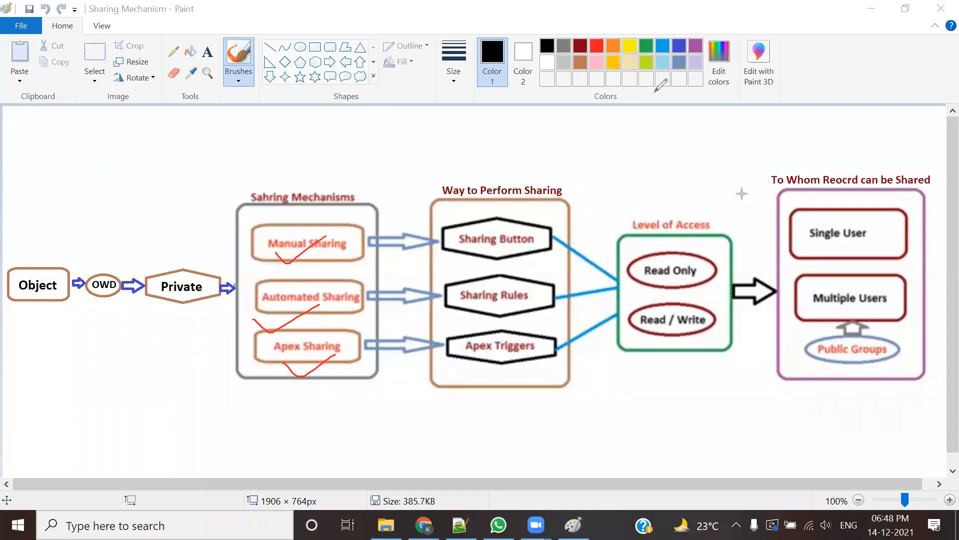
{"action": "key", "text": "ctrl+z"}
{"action": "key", "text": "ctrl+z"}
{"action": "key", "text": "ctrl+z"}
{"action": "key", "text": "ctrl+z"}
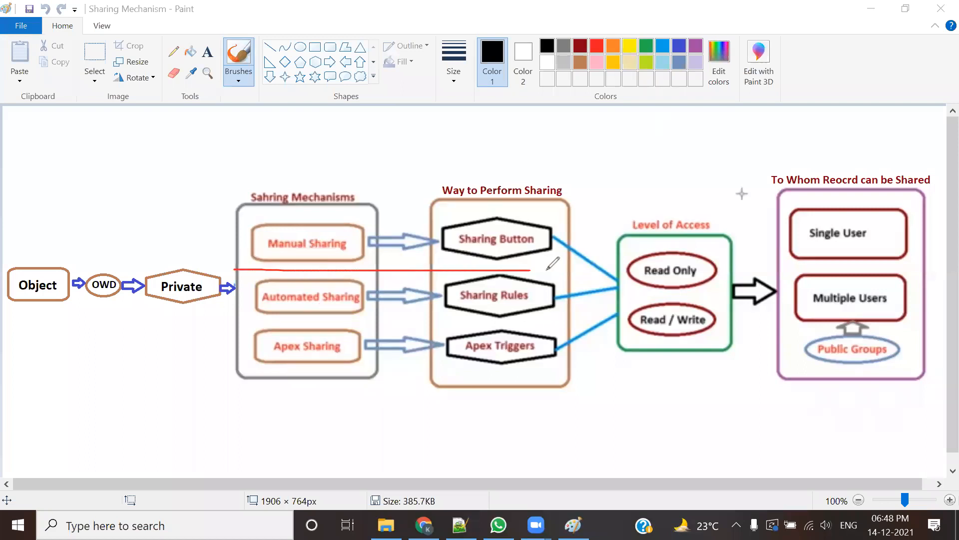